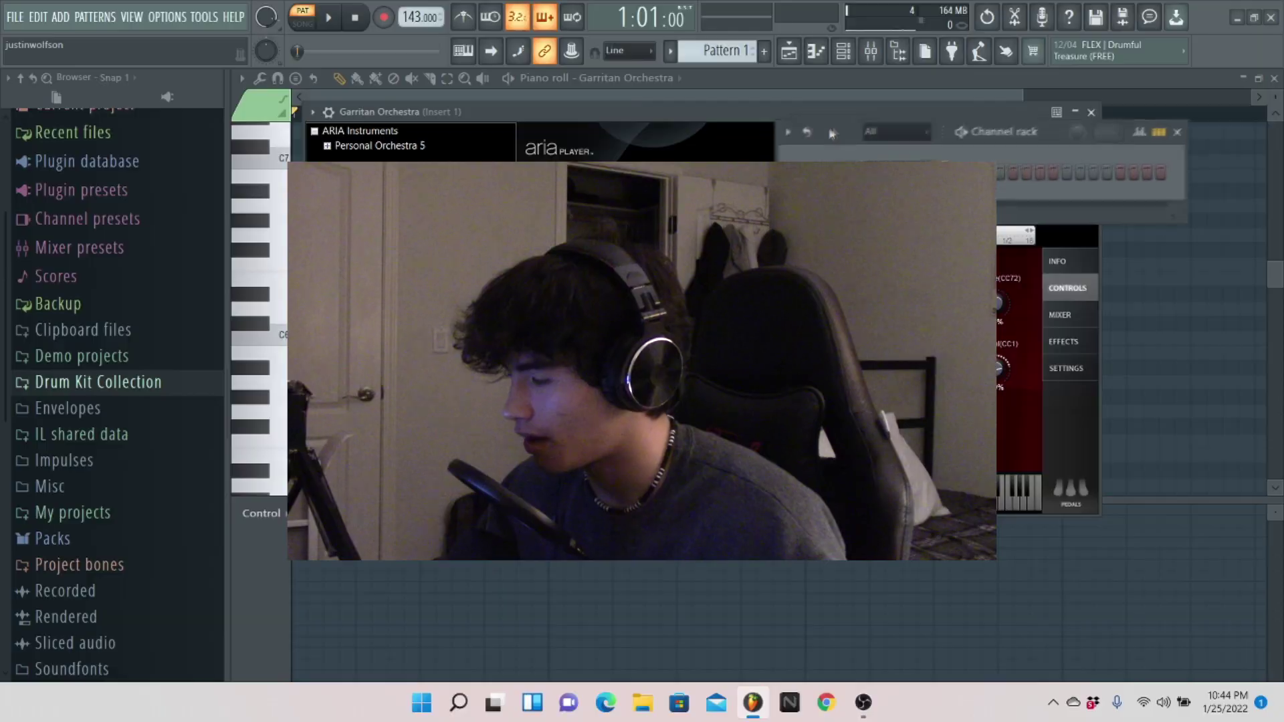
# - Reposition the Garritan Orchestra window and the channel rack over the piano roll
pyautogui.moveTo(691, 122); pyautogui.dragTo(700, 174)
pyautogui.moveTo(871, 122)
pyautogui.mouseDown()
pyautogui.moveTo(621, 84)
pyautogui.moveTo(825, 75)
pyautogui.moveTo(883, 102)
pyautogui.mouseUp()
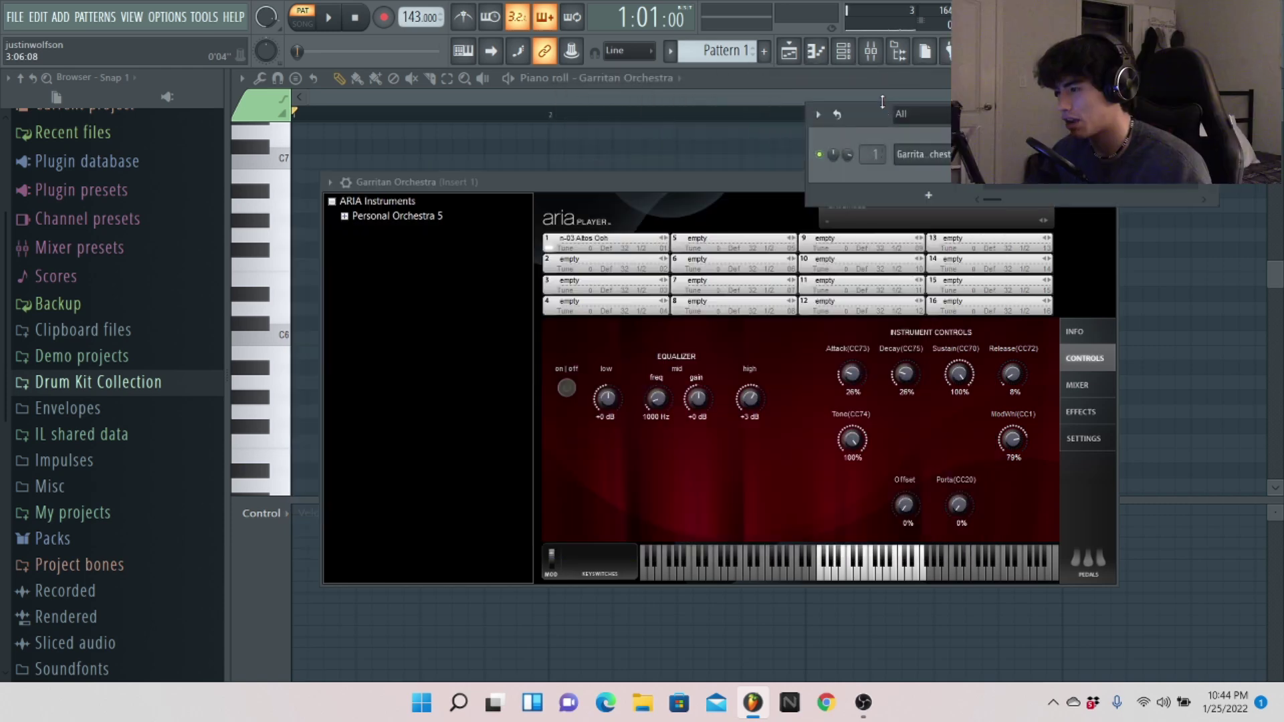
pyautogui.moveTo(866, 121); pyautogui.dragTo(820, 121)
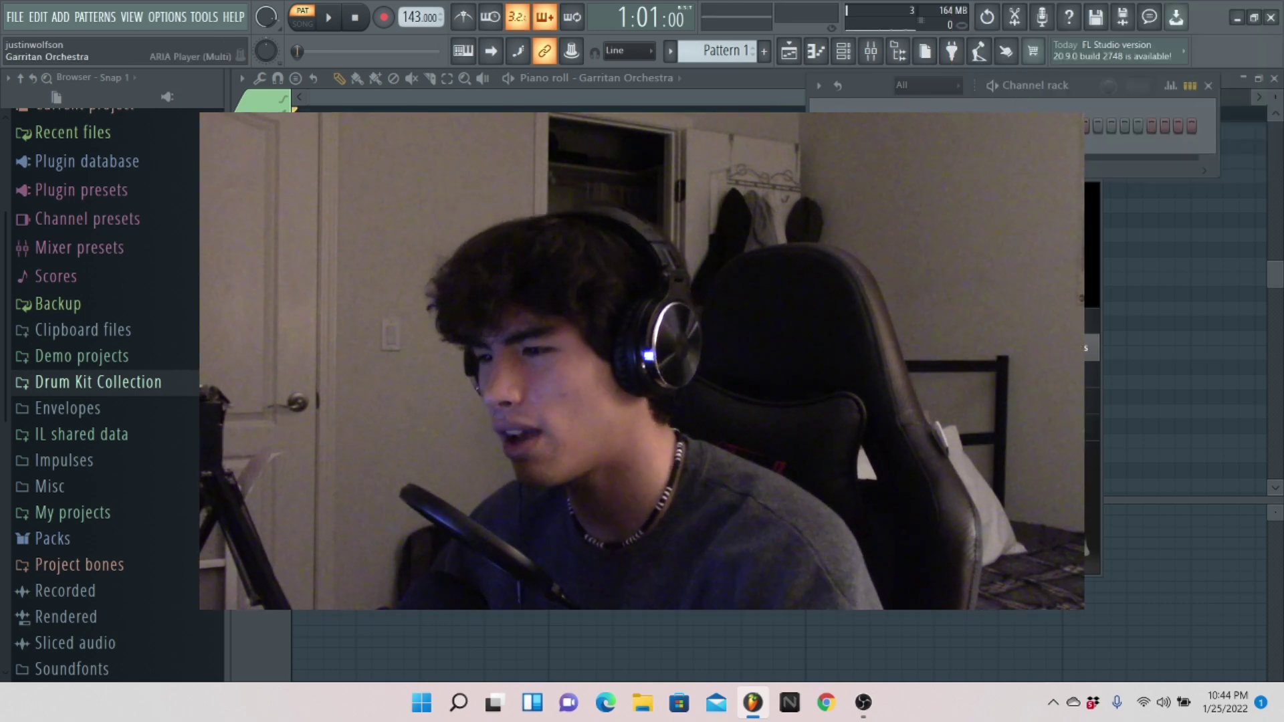
pyautogui.rightClick(1087, 123)
pyautogui.press('Escape')
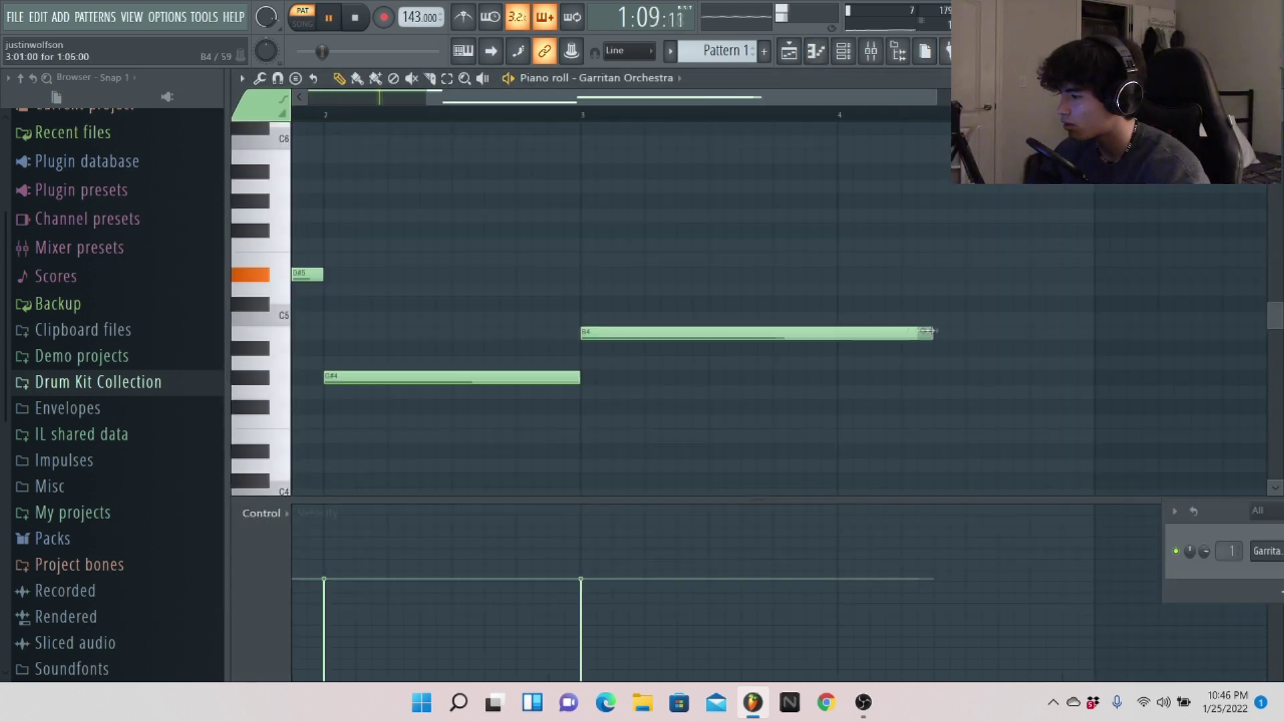
# - Lengthen the bar 3 B4 note to one and a half bars and continue the melody with A#4, E5, C#5, D#5 and B4
pyautogui.scroll(1, 728, 178)
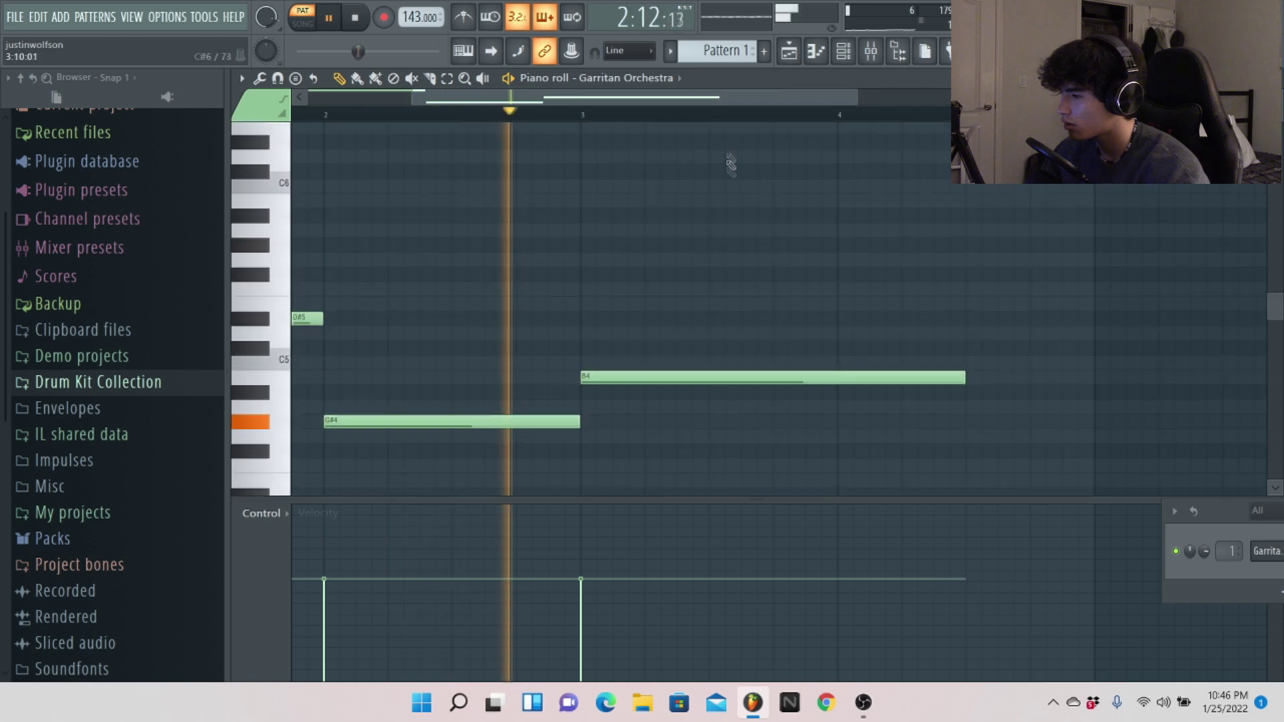
pyautogui.scroll(-2, 809, 201)
pyautogui.scroll(1, 826, 315)
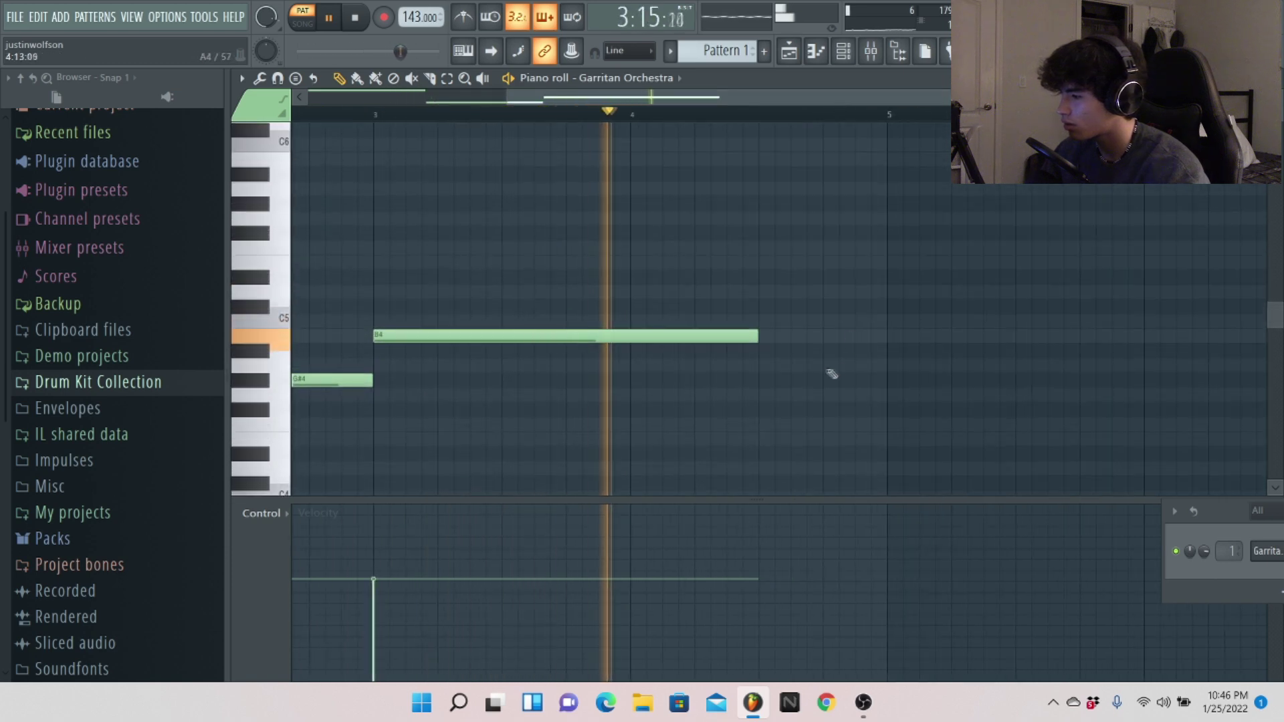
pyautogui.click(799, 364)
pyautogui.press('space')
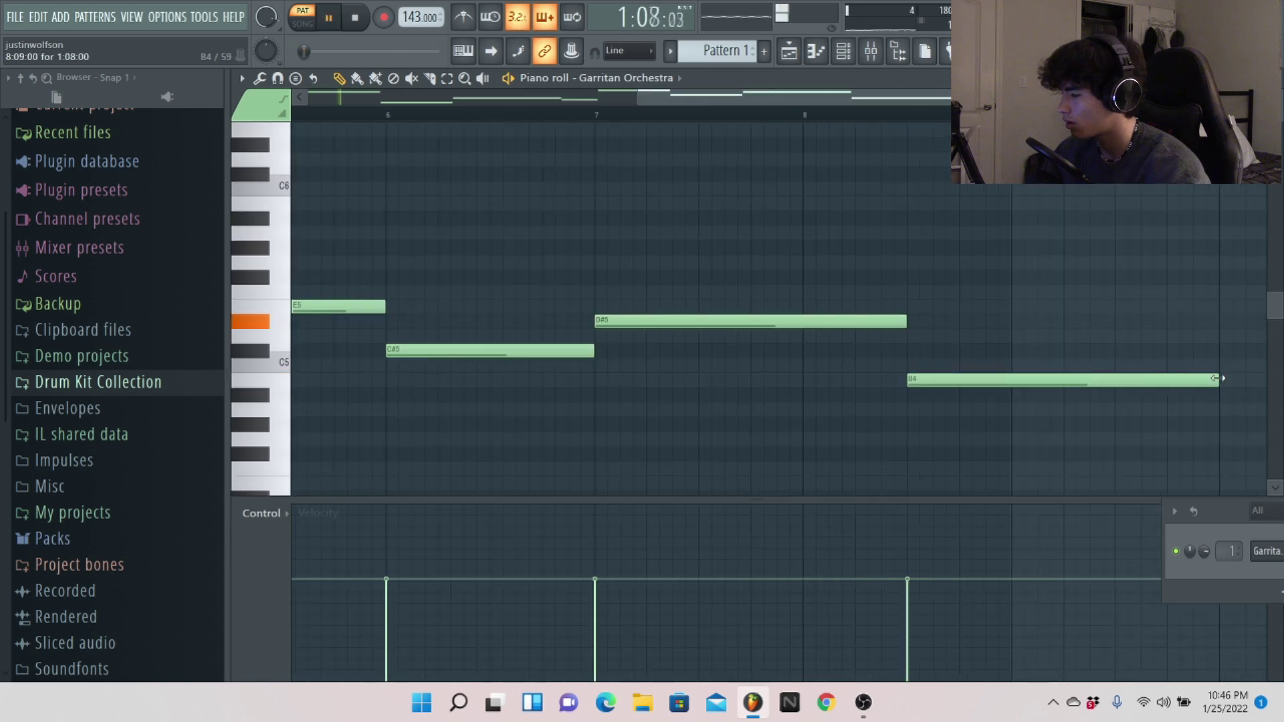
pyautogui.scroll(-3, 668, 200)
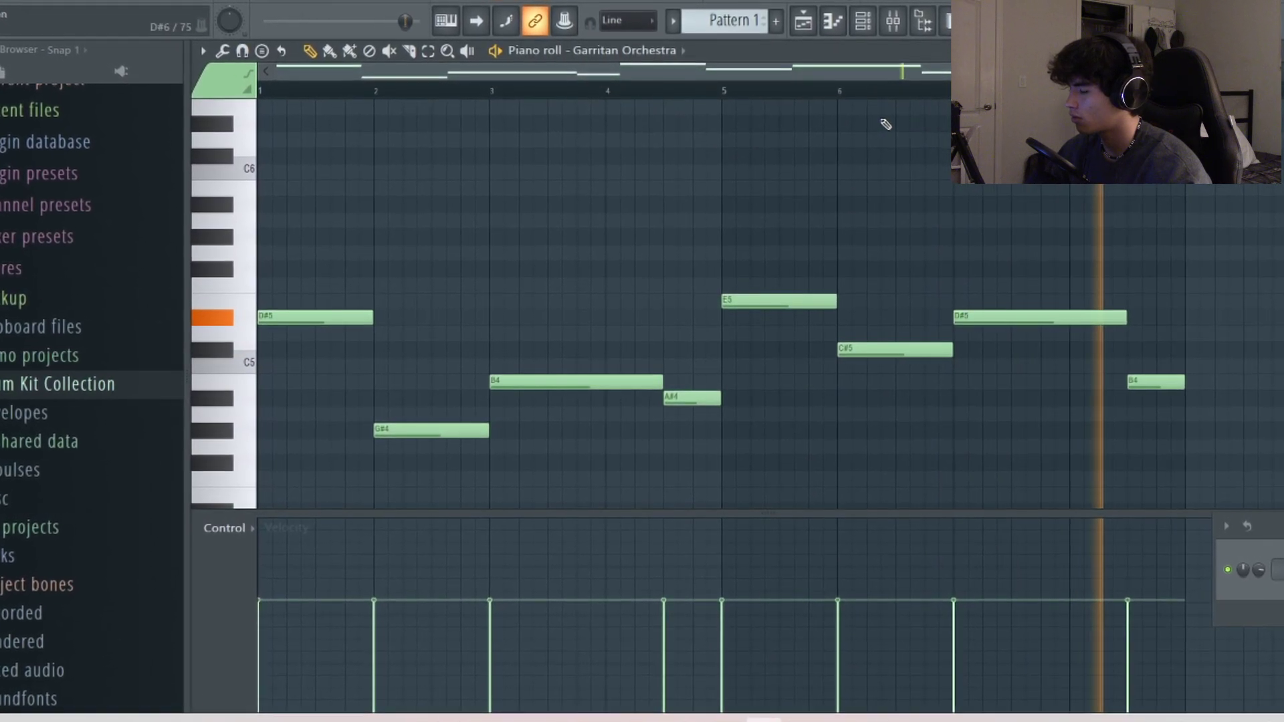
# - Add an upper voice above the melody with the notes B5, A#5, G#5, B5, D#6, C#6, B5 and A#5
pyautogui.scroll(3, 365, 321)
pyautogui.click(300, 291)
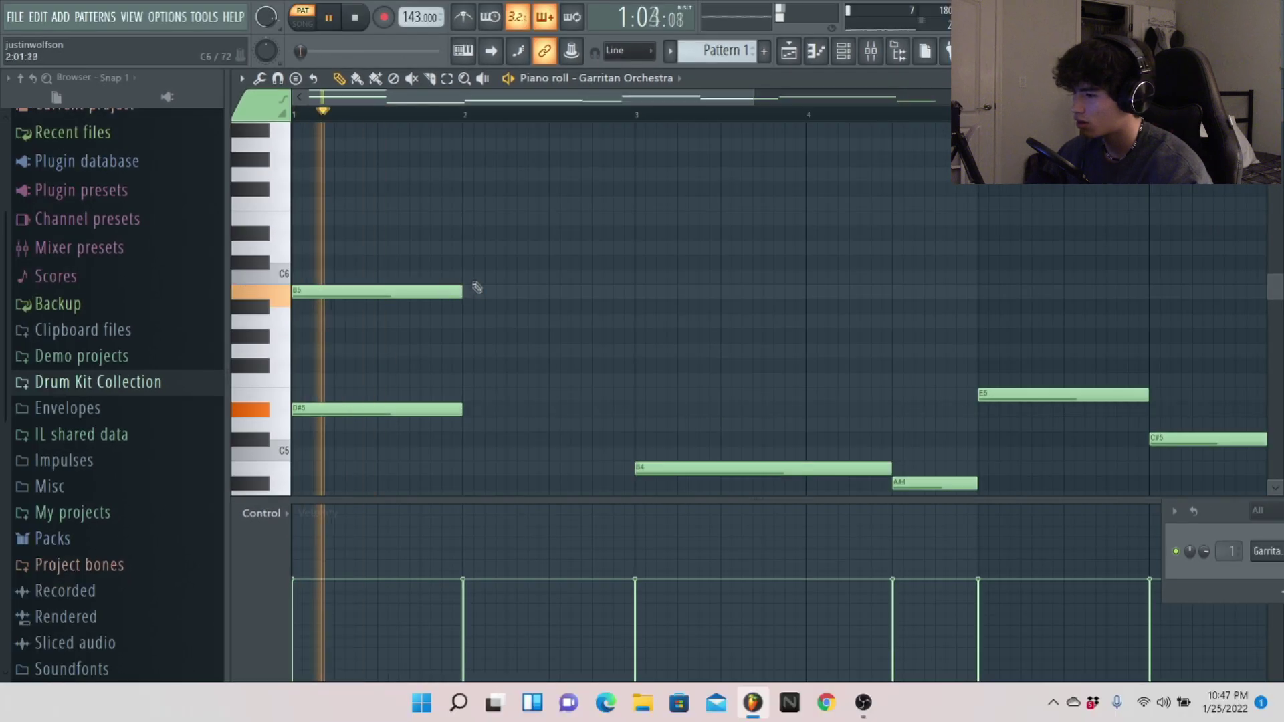
pyautogui.click(464, 305)
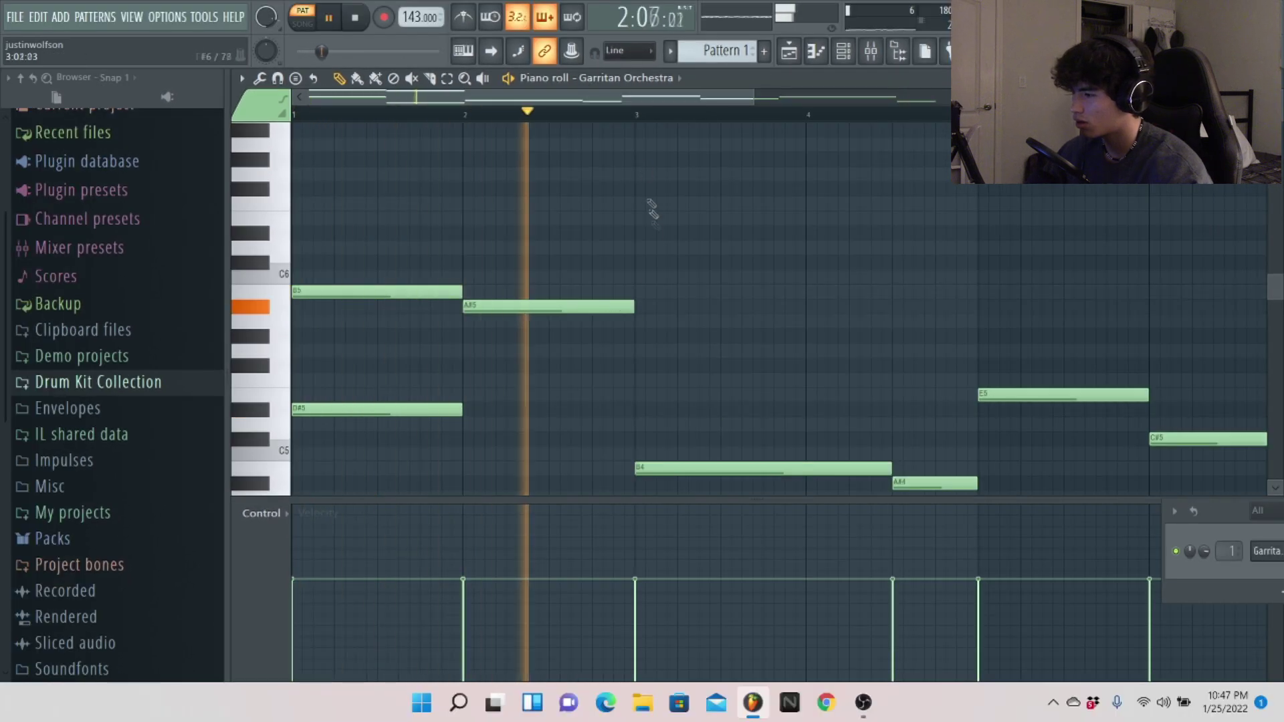
pyautogui.click(640, 334)
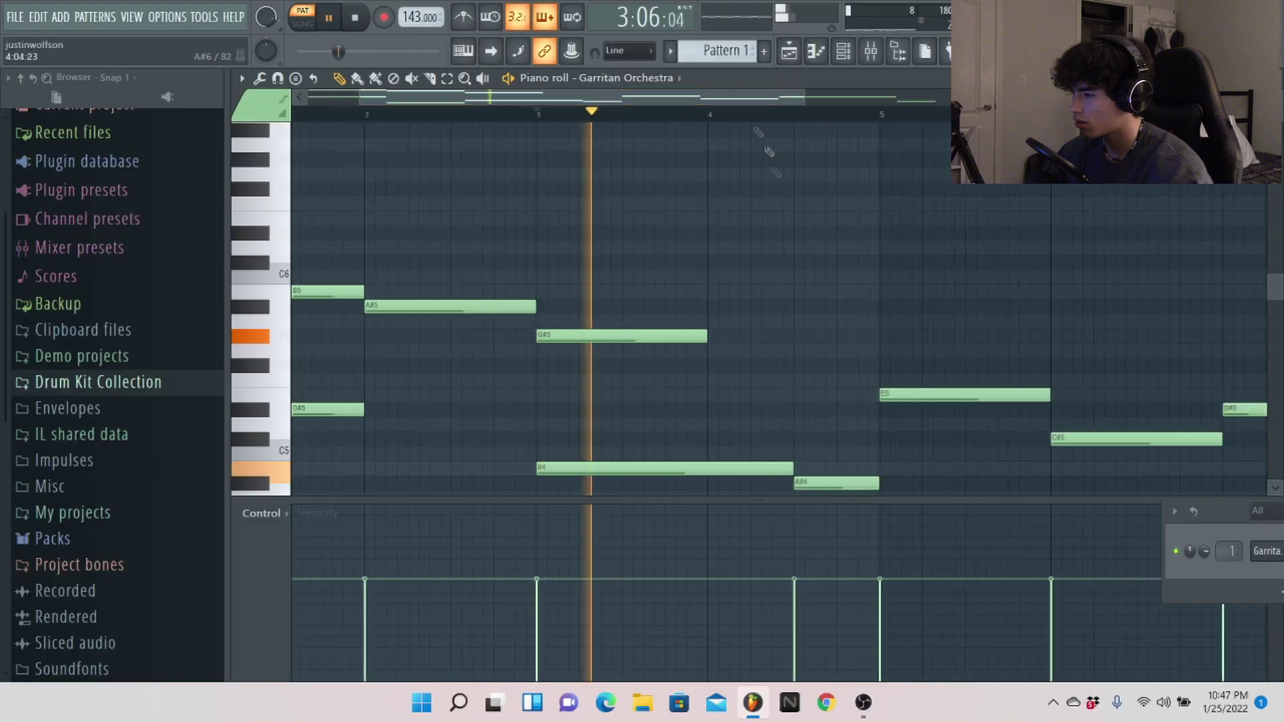
pyautogui.moveTo(694, 336); pyautogui.dragTo(768, 339)
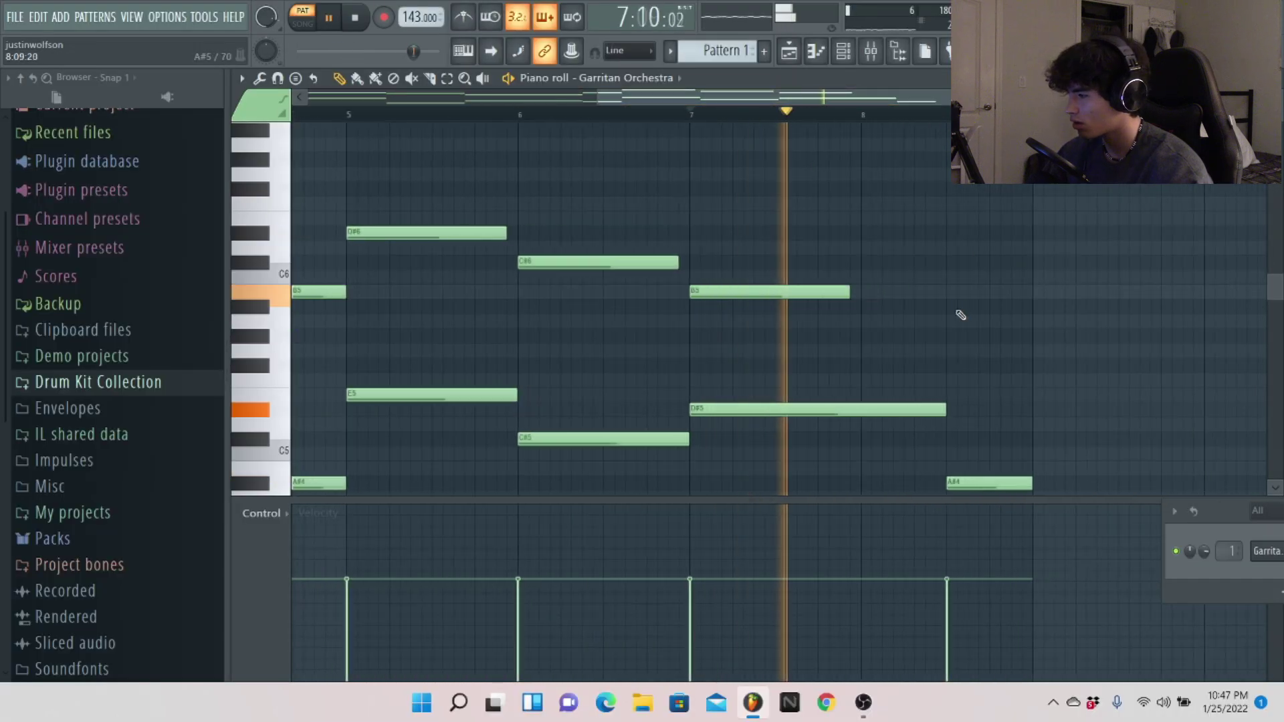
pyautogui.click(956, 308)
pyautogui.moveTo(1107, 308); pyautogui.dragTo(1031, 308)
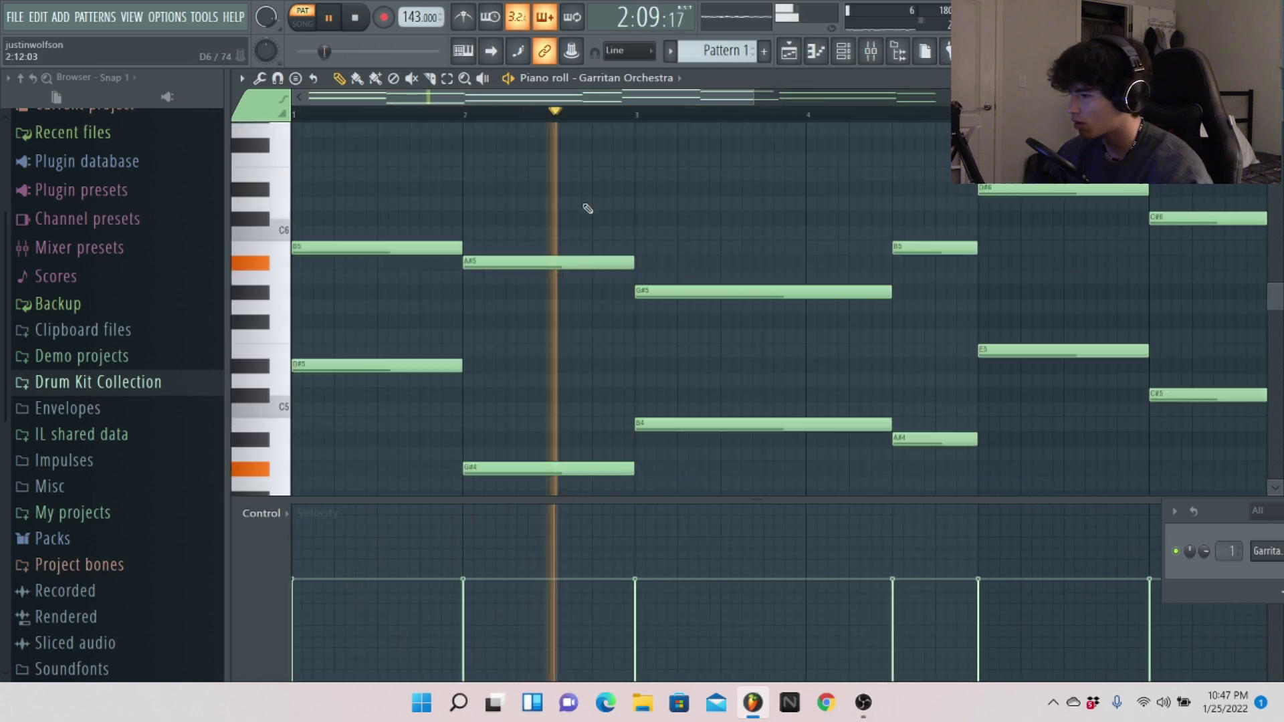
# - Start a middle voice with G#5 in bar 1 and D#5 in bar 2
pyautogui.scroll(-3, 807, 115)
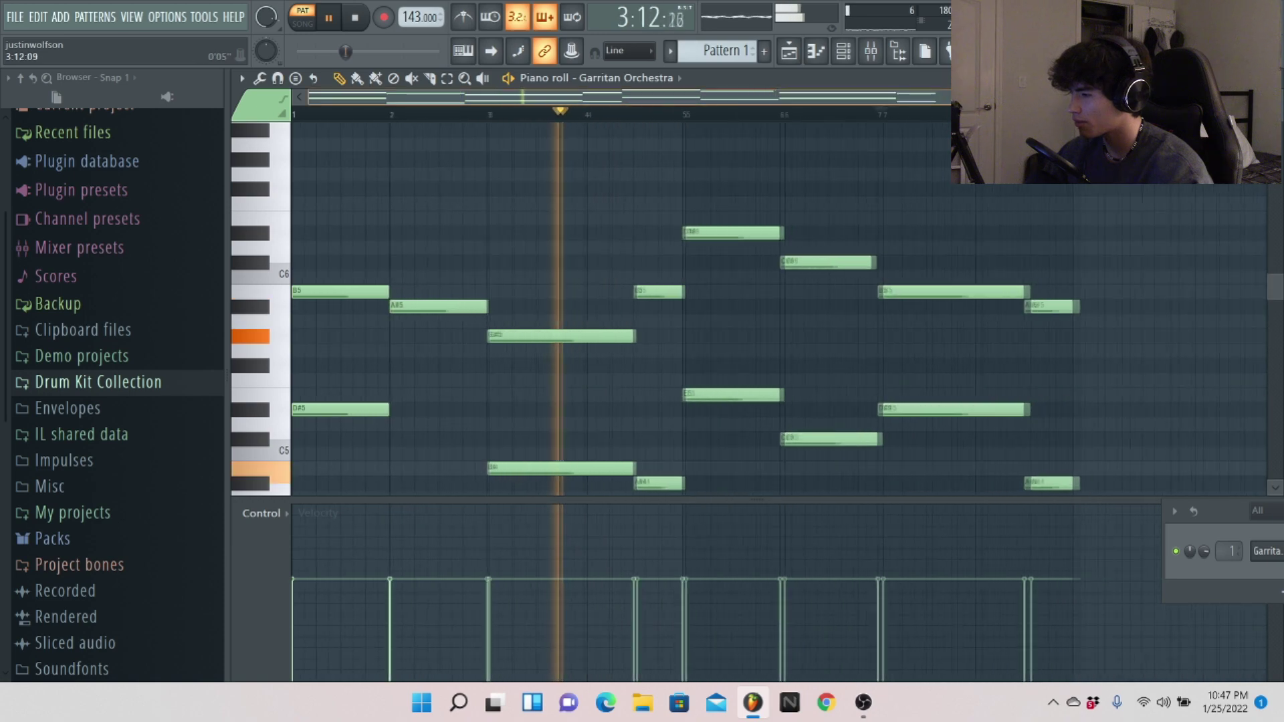
pyautogui.scroll(2, 807, 115)
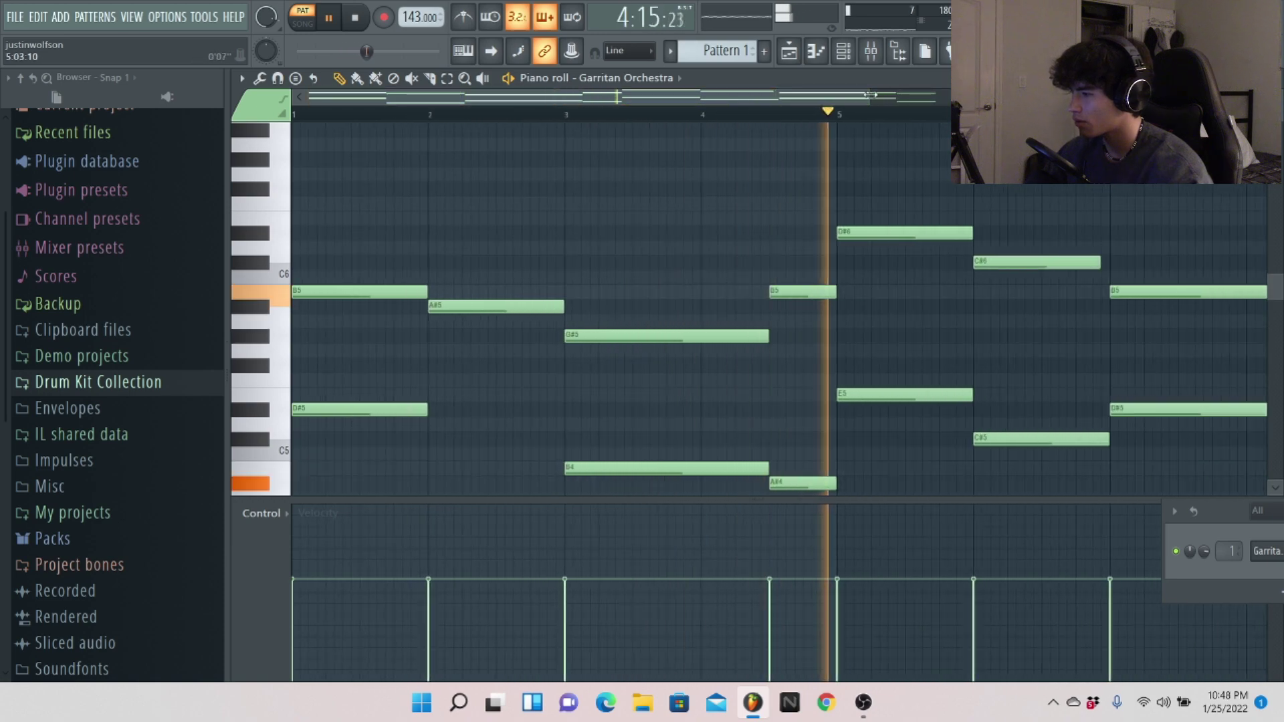
pyautogui.scroll(-3, 872, 99)
pyautogui.scroll(2, 872, 99)
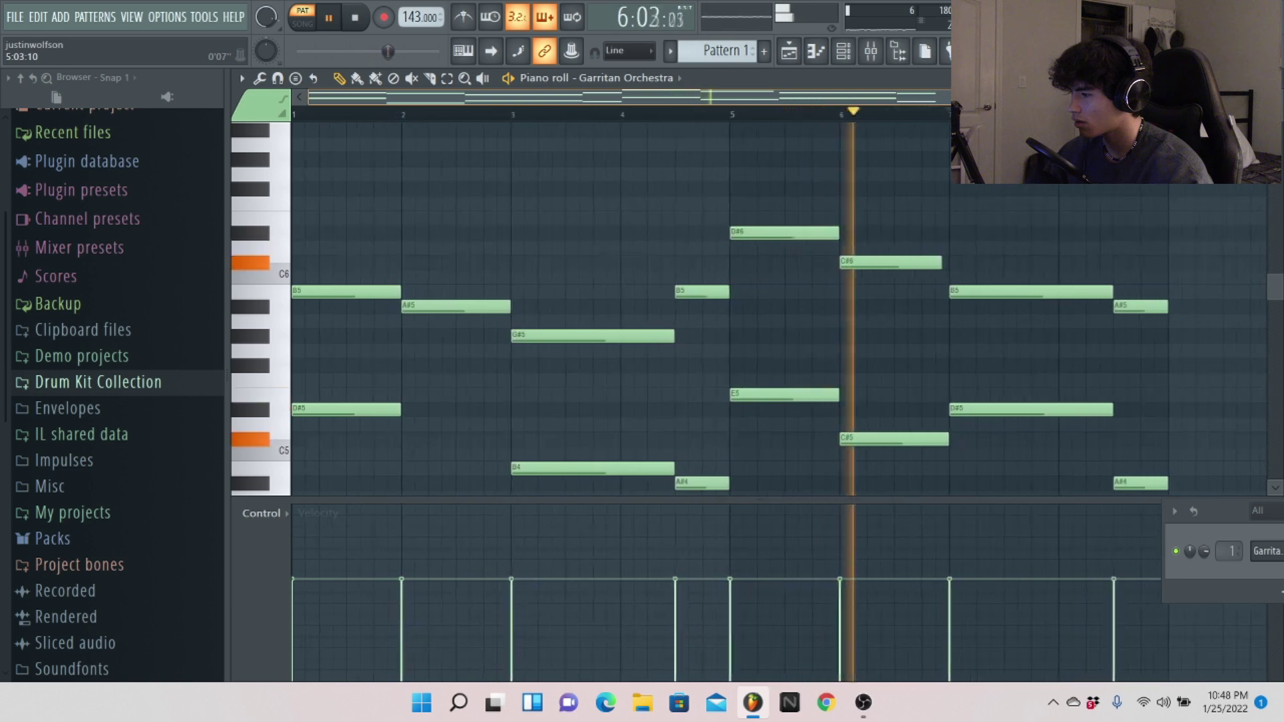
pyautogui.scroll(1, 1041, 263)
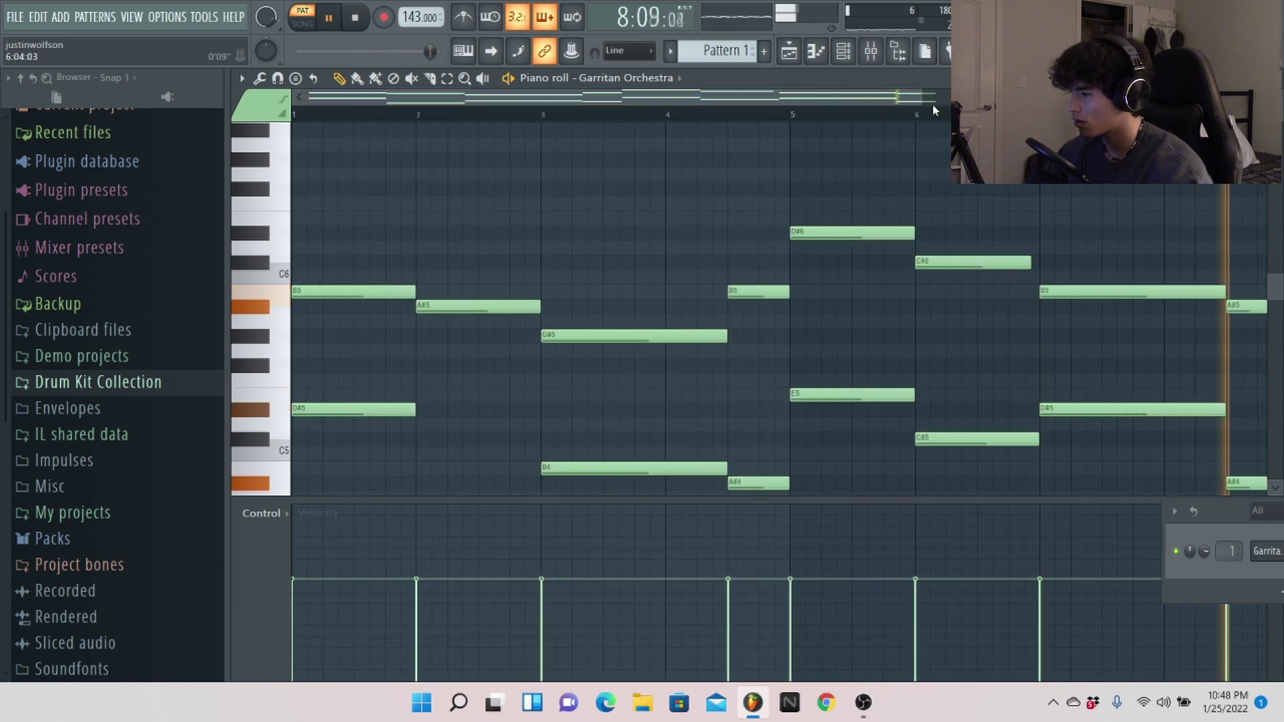
pyautogui.scroll(3, 916, 106)
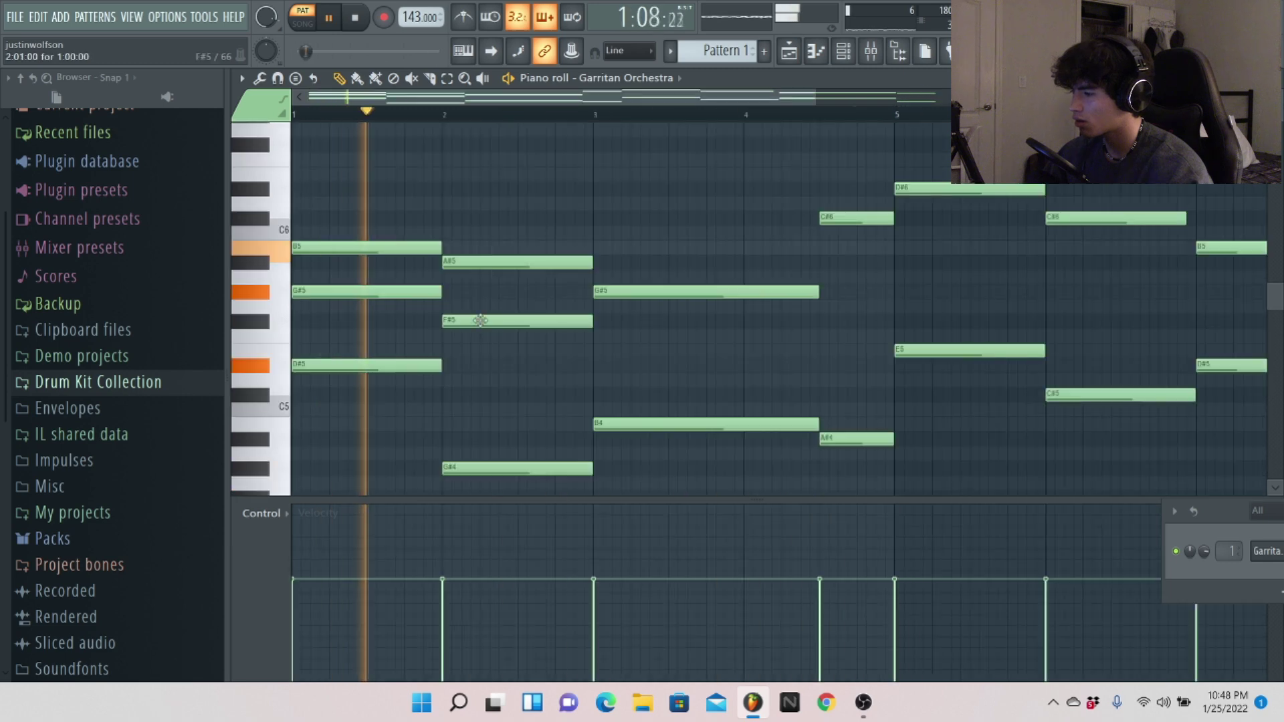
pyautogui.moveTo(480, 320); pyautogui.dragTo(474, 365)
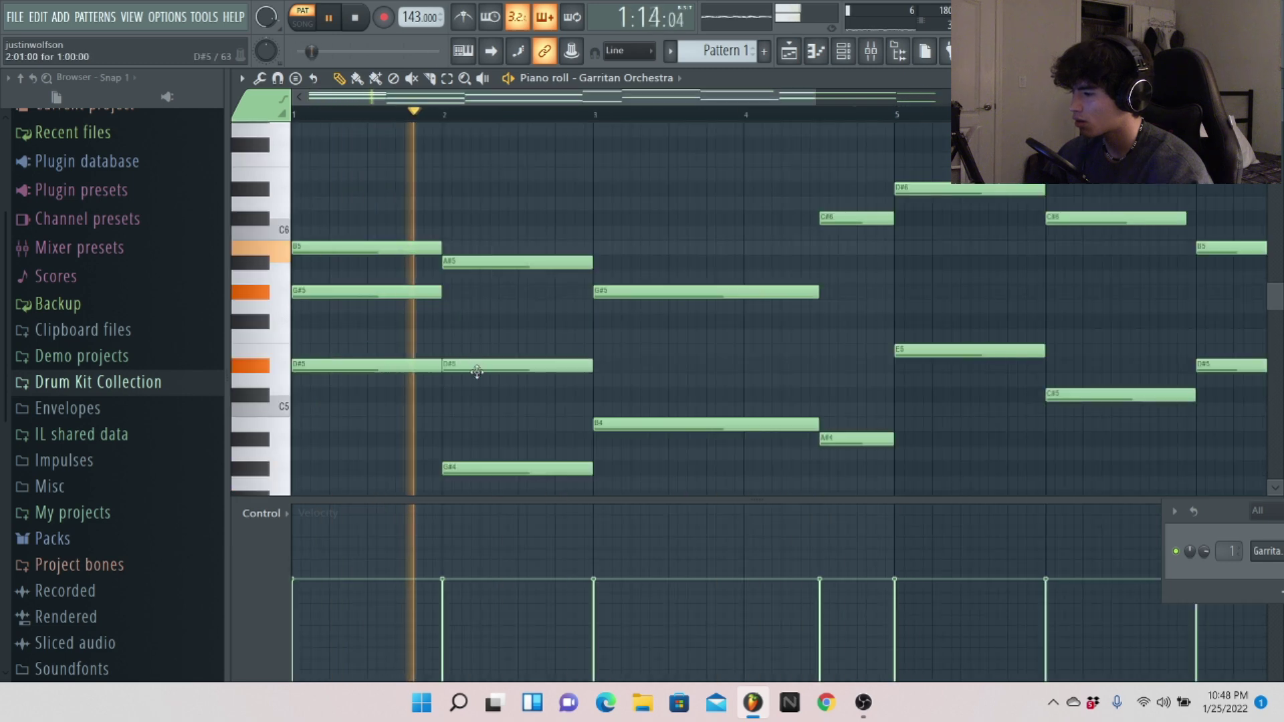
# - Continue the middle voice from bar 3 with E5, G#5, A#5, E5, G#5 and D#5, matching the lengths of the chords
pyautogui.click(607, 353)
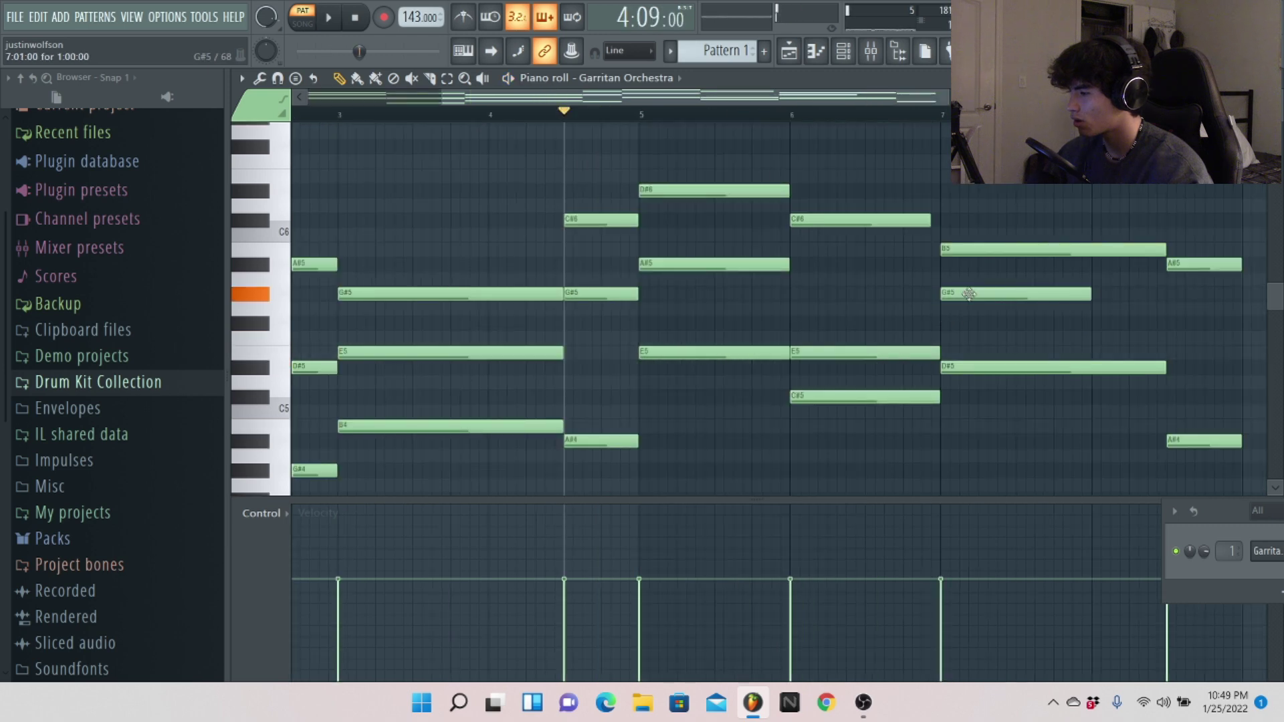
pyautogui.hscroll(4, 915, 366)
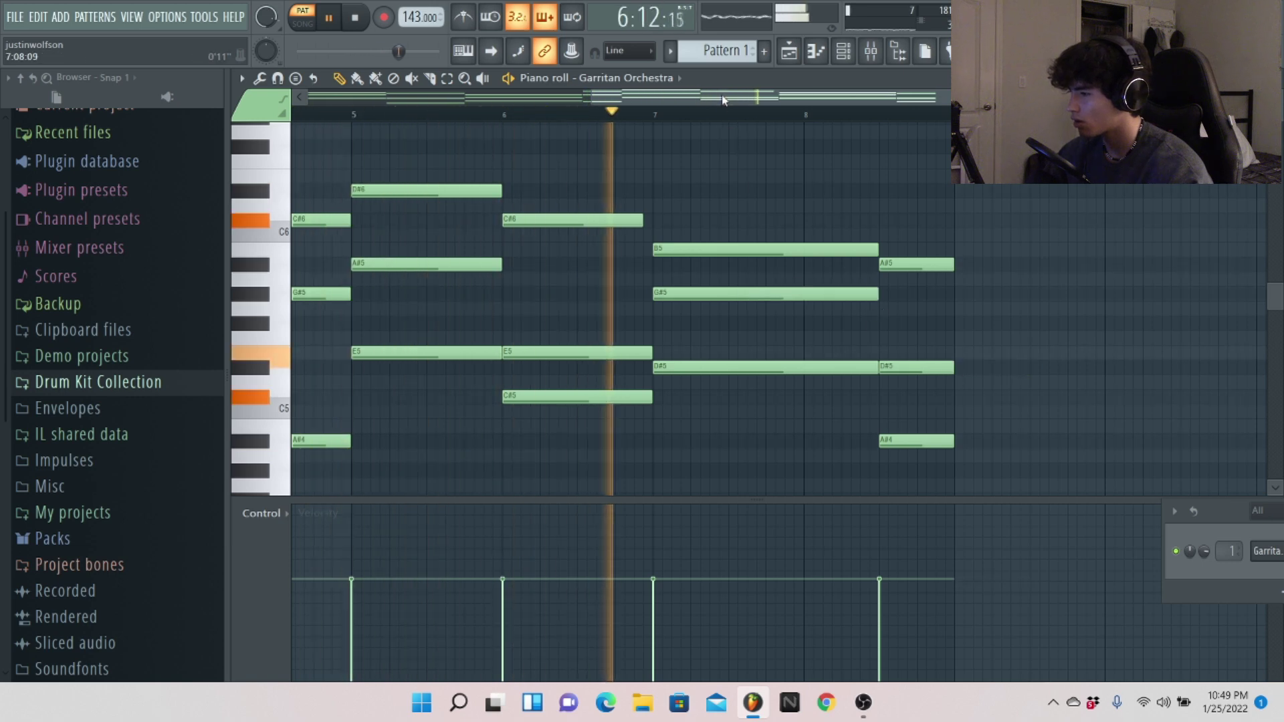
pyautogui.moveTo(722, 100); pyautogui.dragTo(550, 119)
pyautogui.moveTo(443, 98); pyautogui.dragTo(769, 147)
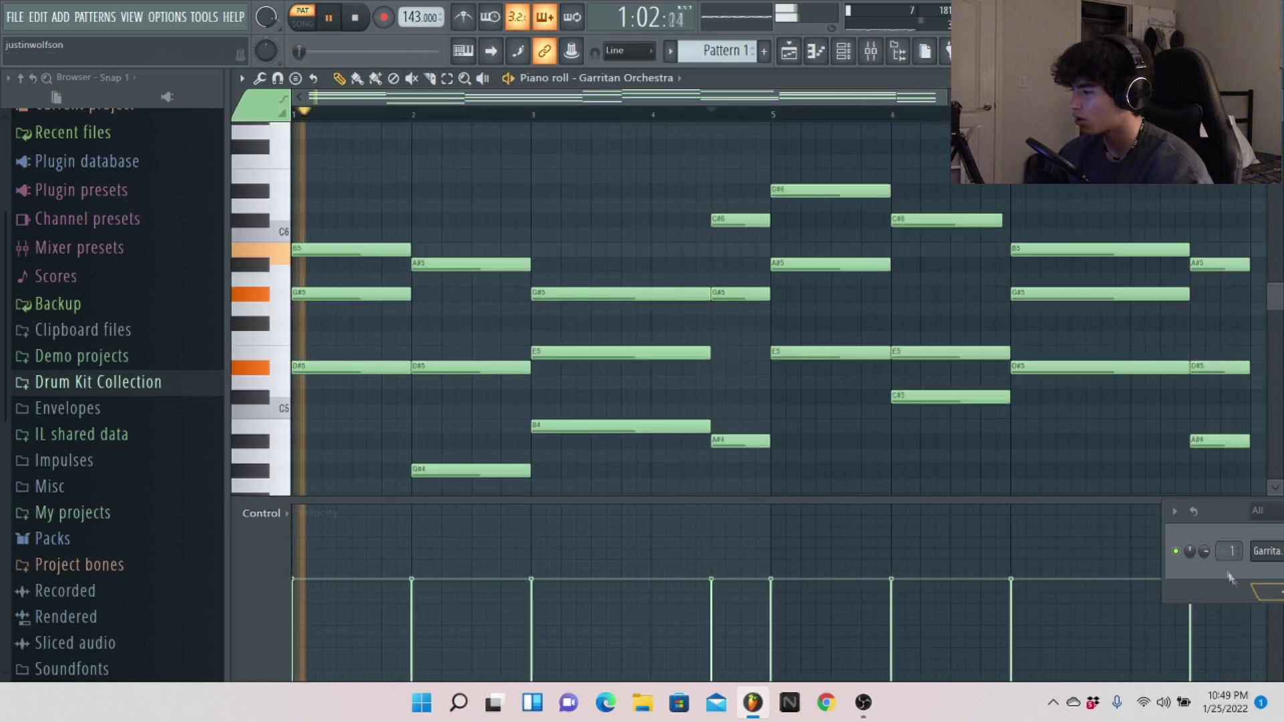
# - Add top notes D#6 in bar 1, C#6 in bar 2, B5 in bar 3 and a short note above the C#6 before bar 5
pyautogui.press('F6')
pyautogui.scroll(3, 444, 218)
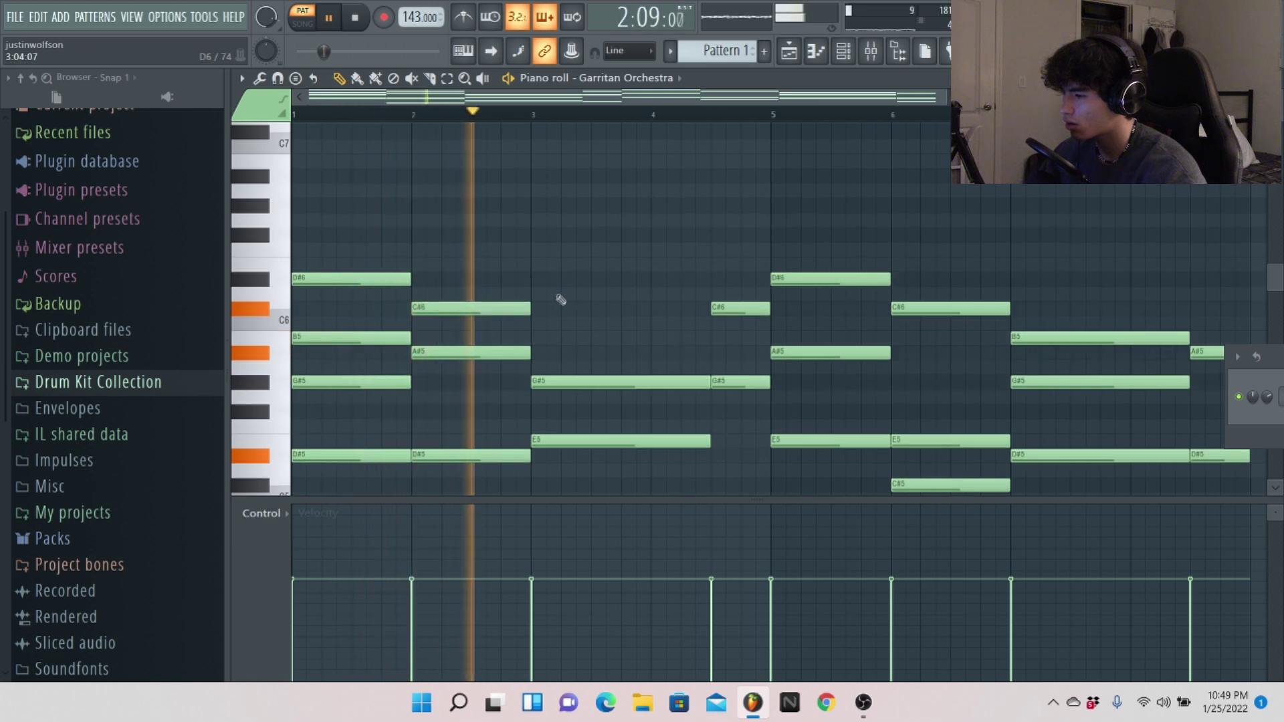
pyautogui.click(534, 339)
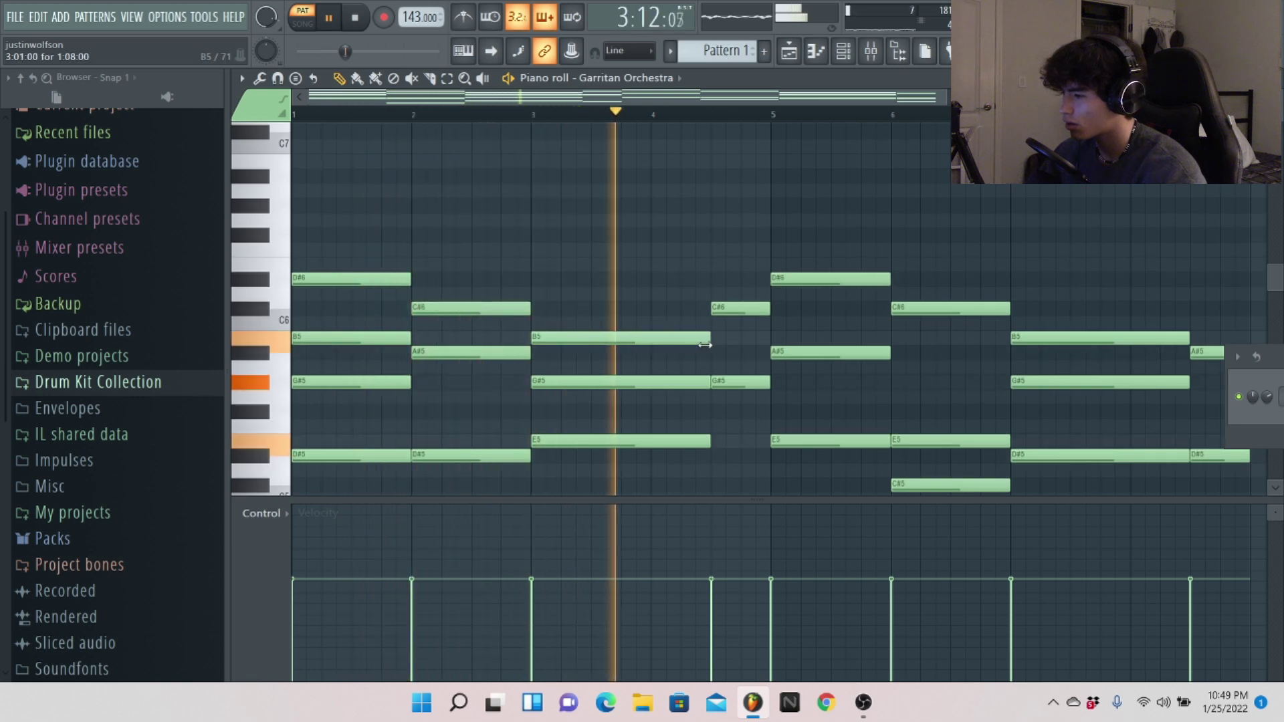
pyautogui.click(714, 286)
# - Transpose all notes down two semitones, and add F#5 to the bar 5 chord and D#5 to the last chord
pyautogui.press('Down')
pyautogui.press('Down')
pyautogui.press('space')
pyautogui.scroll(-3, 621, 282)
pyautogui.press('space')
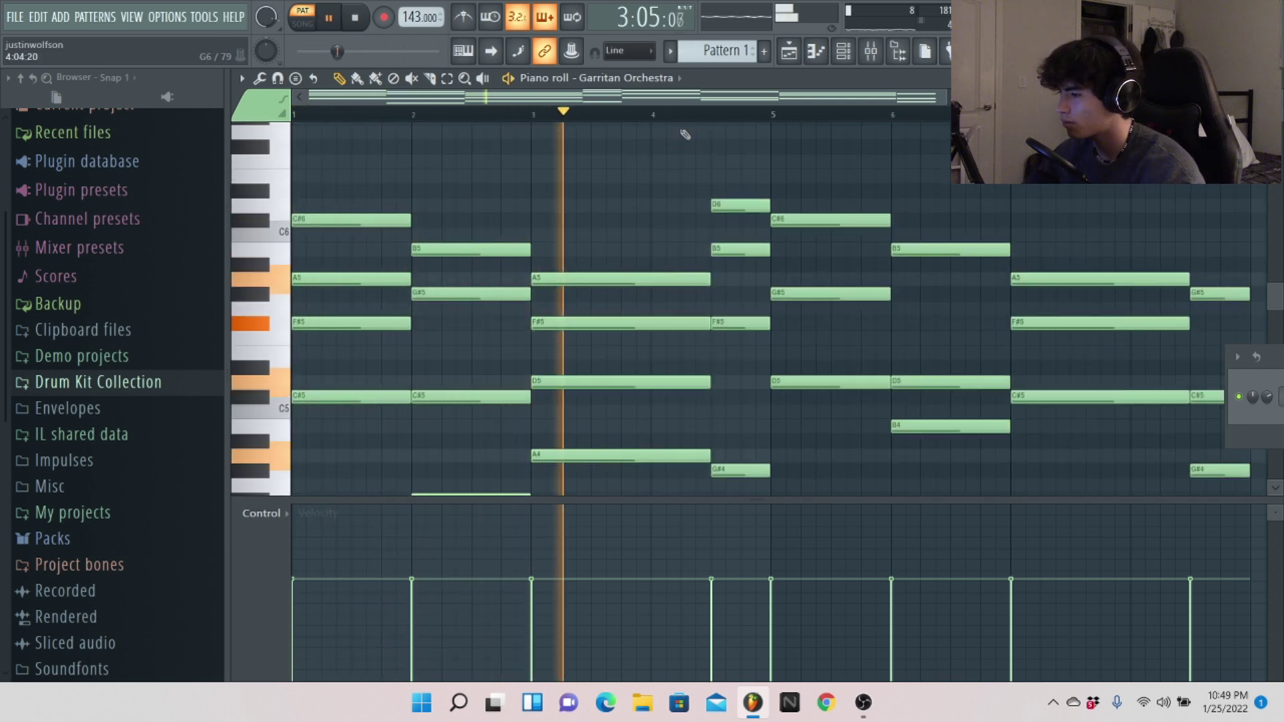
pyautogui.scroll(2, 691, 158)
pyautogui.moveTo(720, 111); pyautogui.dragTo(838, 114)
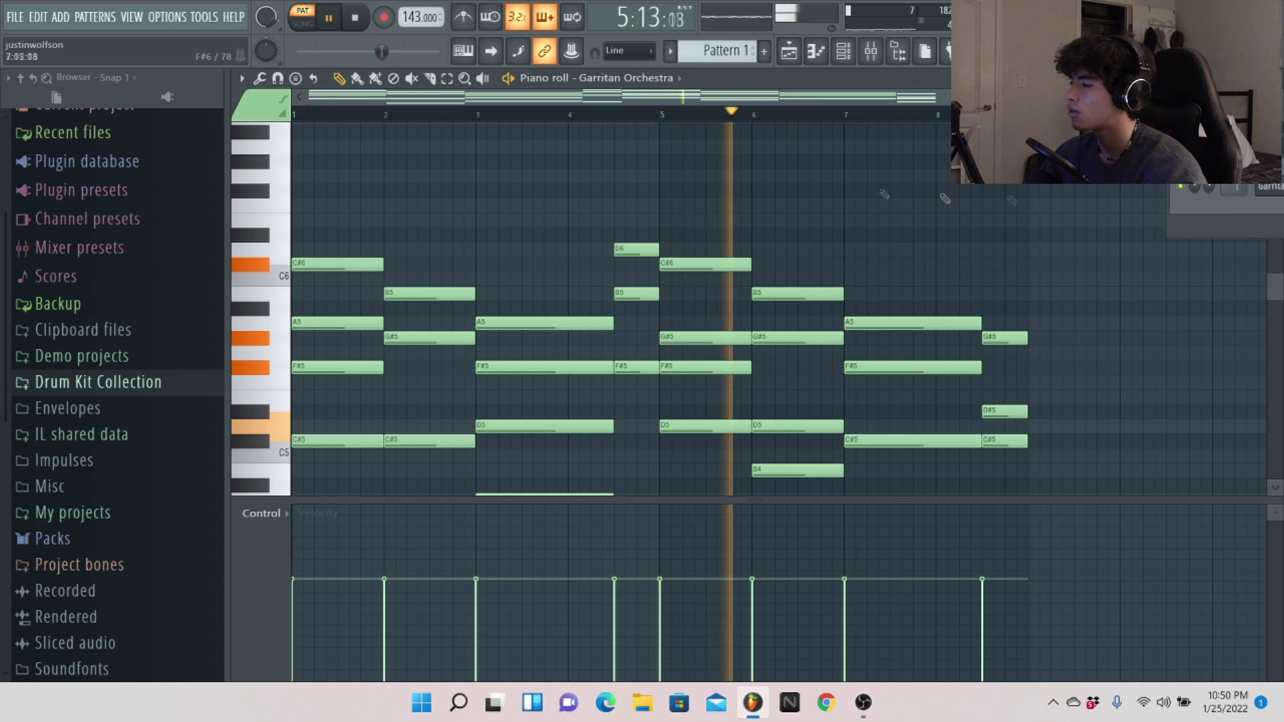
# - Set the Garritan Orchestra's Attack to 7% and its high equalizer band to +3 dB, then listen to the progression
pyautogui.click(1260, 191)
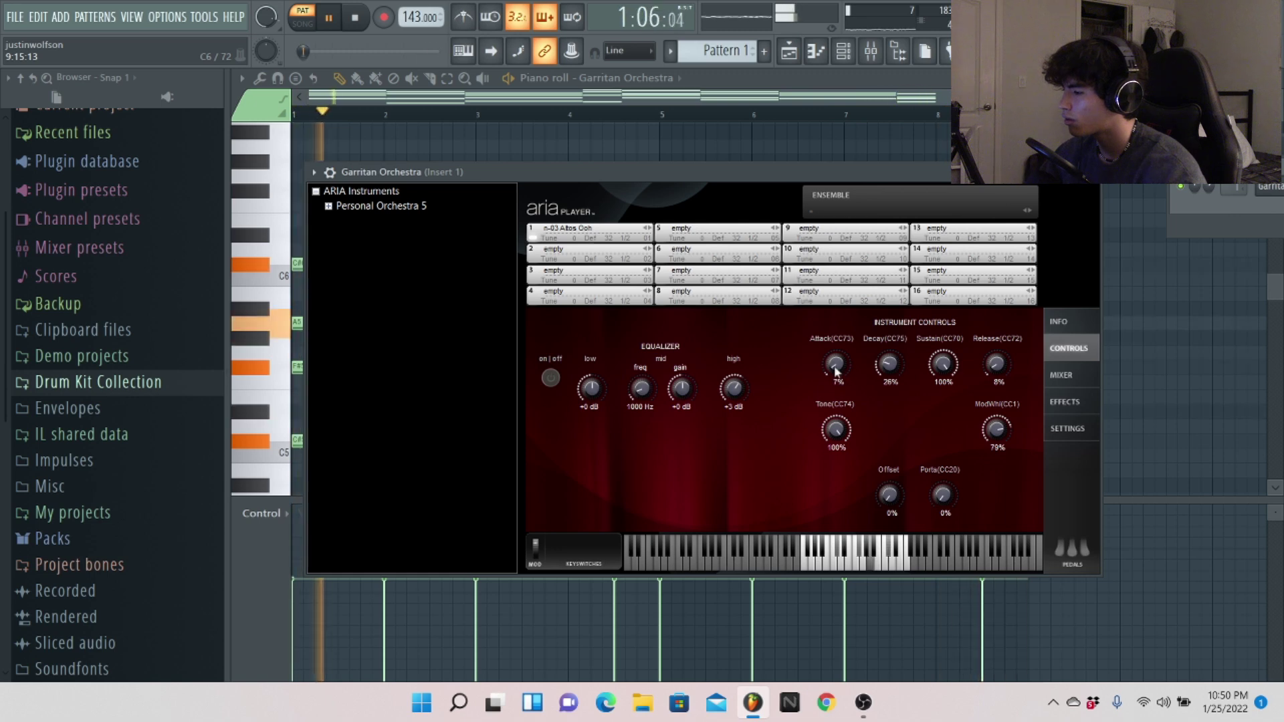
pyautogui.click(1094, 172)
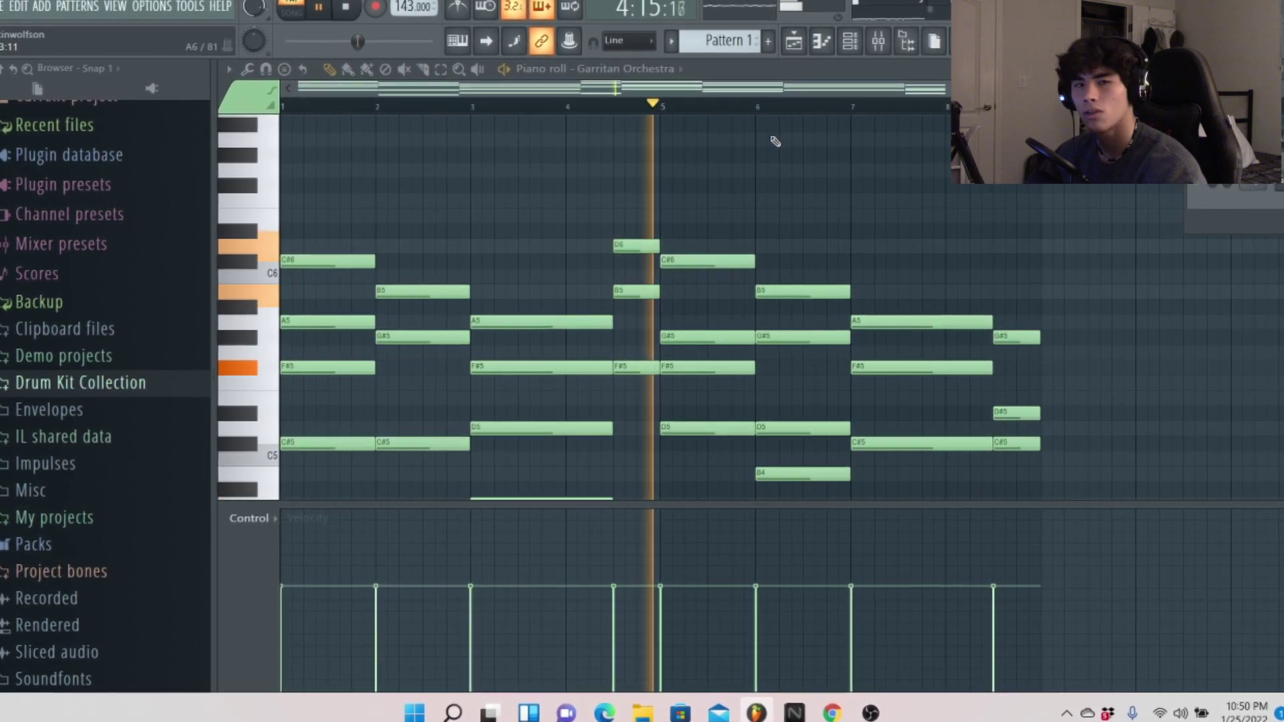
pyautogui.scroll(-2, 789, 252)
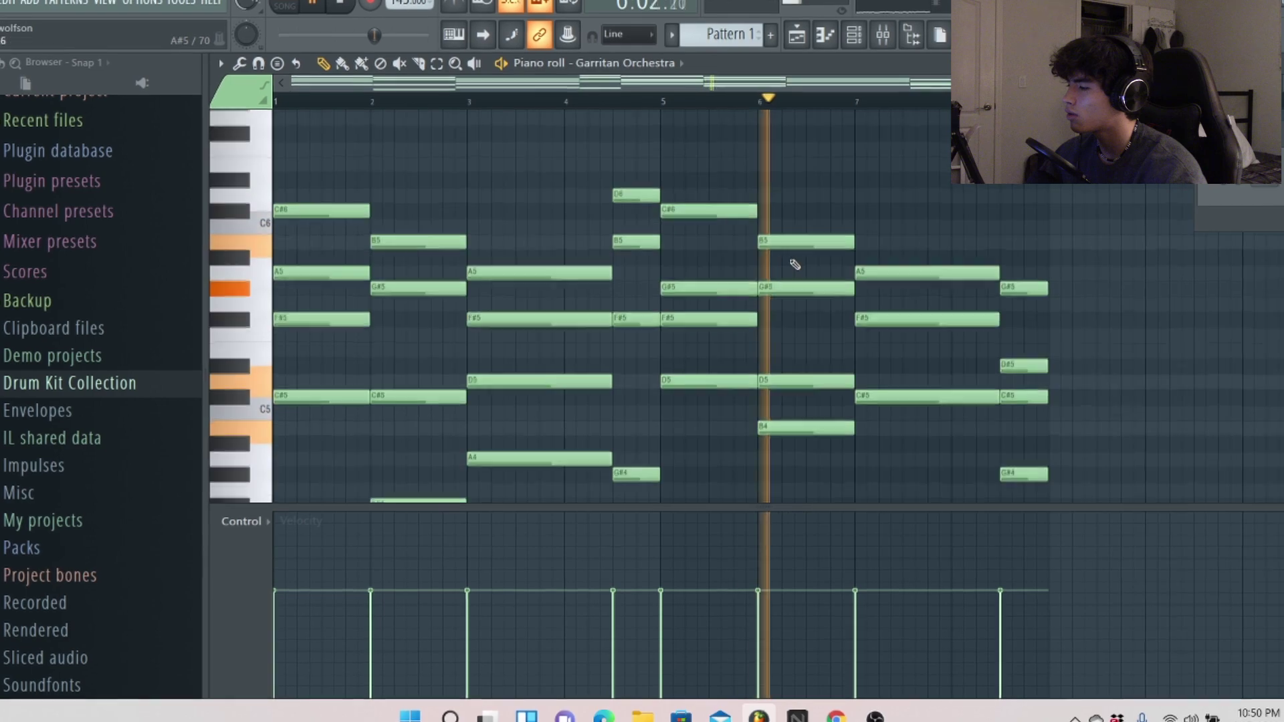
pyautogui.scroll(-3, 794, 265)
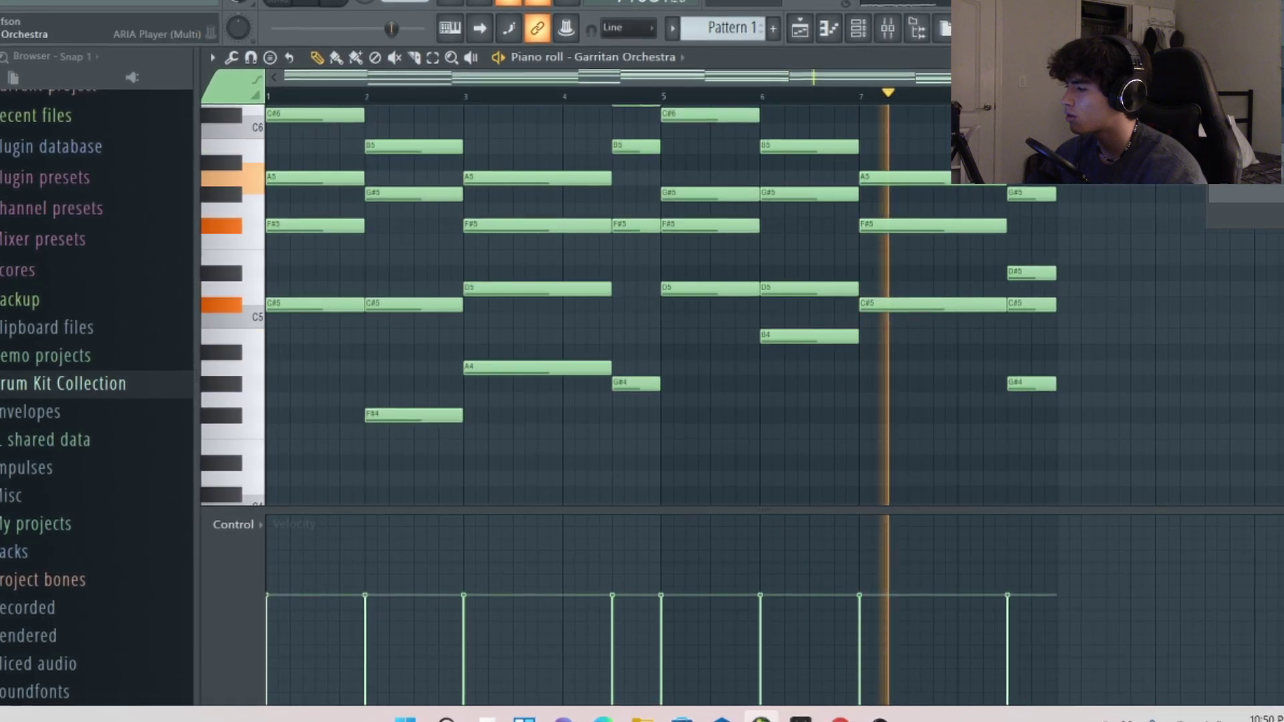
# - Remove the Pianoteq 7 channels from the channel rack
pyautogui.click(1230, 199)
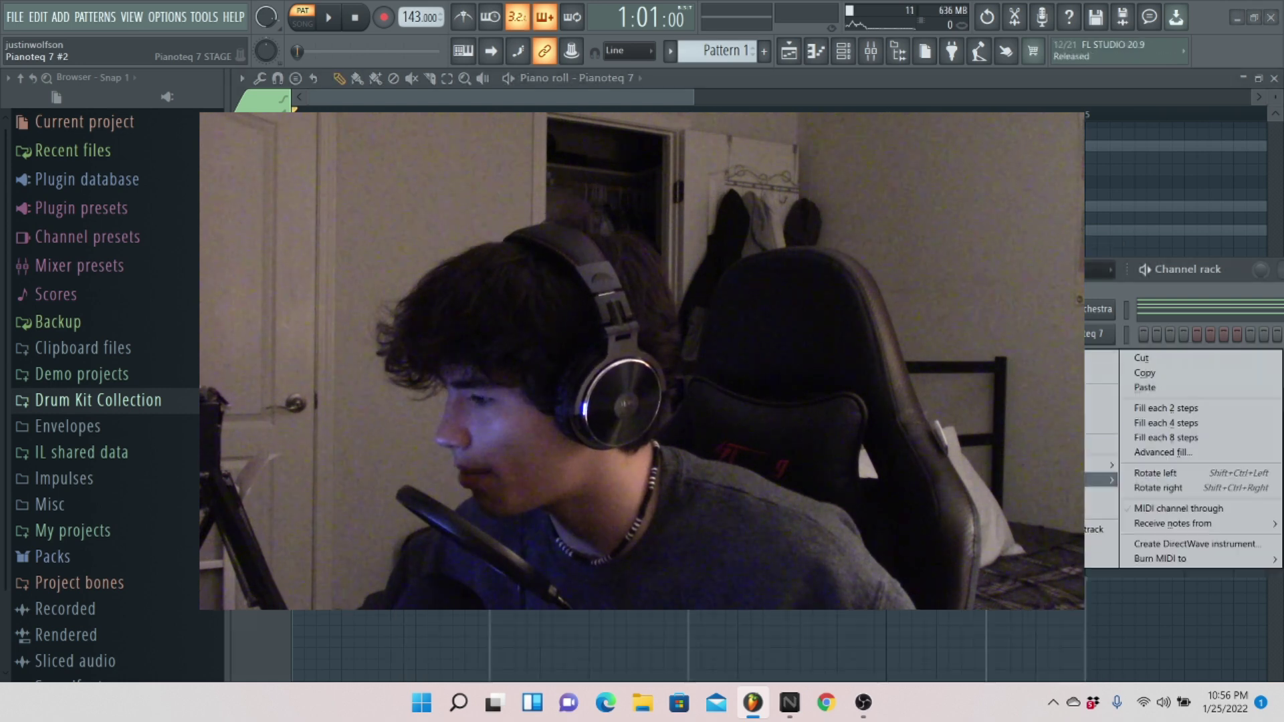
pyautogui.click(1126, 334)
pyautogui.rightClick(1100, 333)
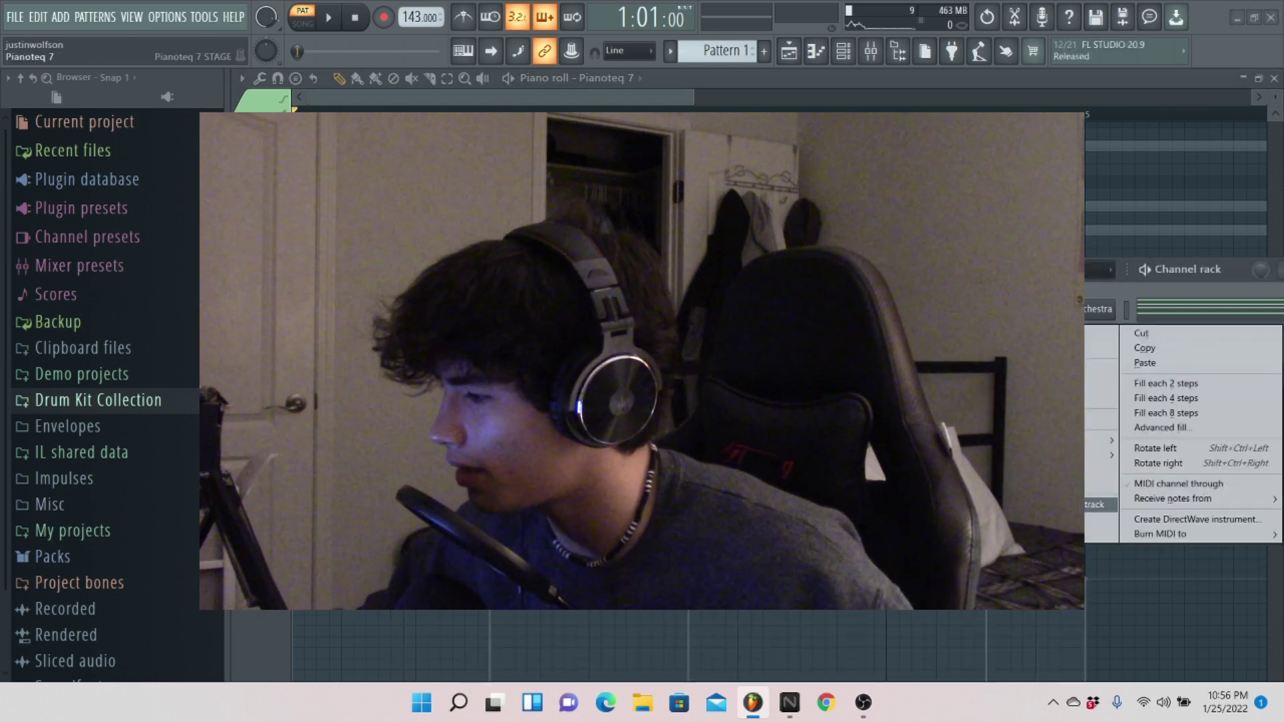
pyautogui.press('Escape')
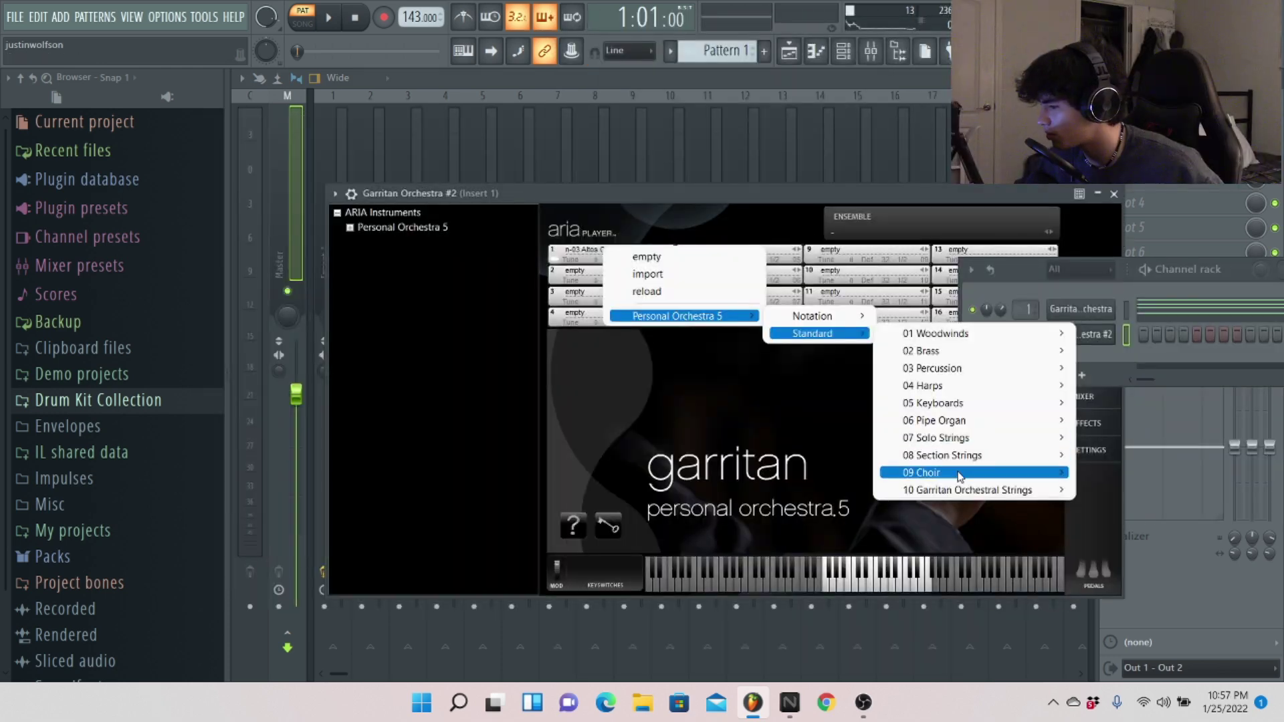
# - Choose a standard Choir instrument from Personal Orchestra 5 for Garritan Orchestra #2 and lower its notes by one octave
pyautogui.moveTo(960, 477)
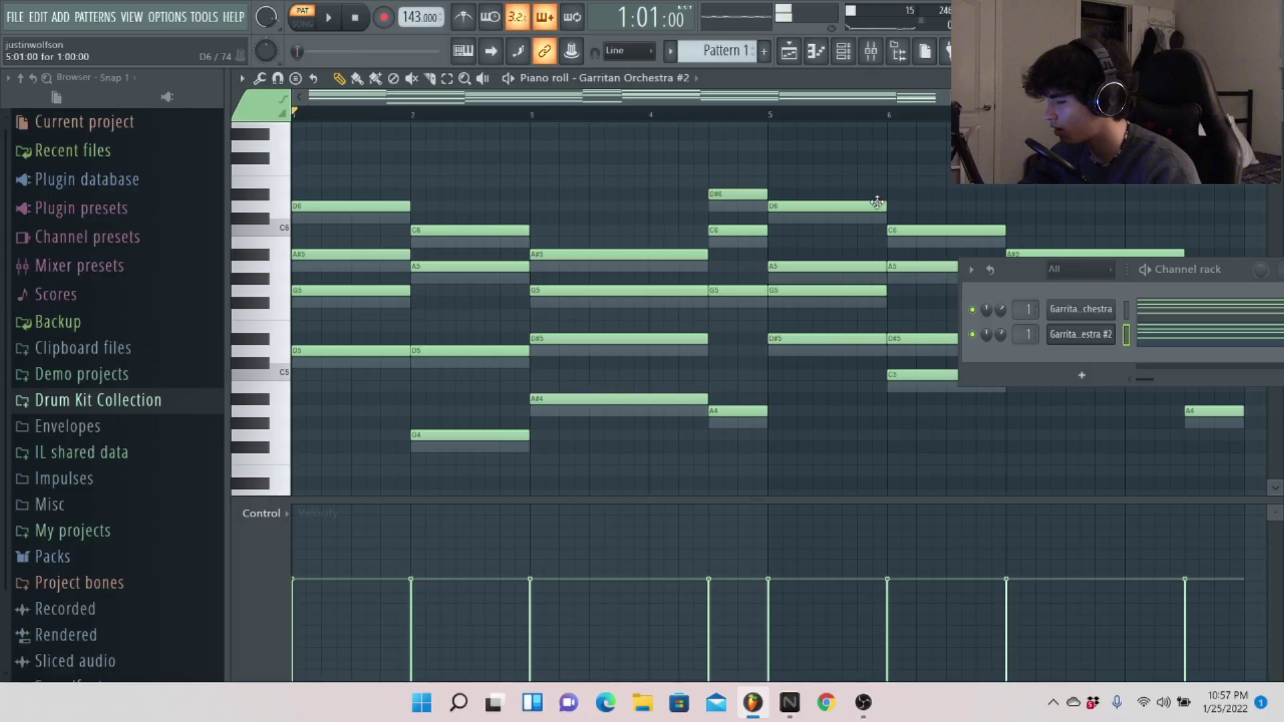
pyautogui.hotkey('ctrl', 'Down')
pyautogui.press('space')
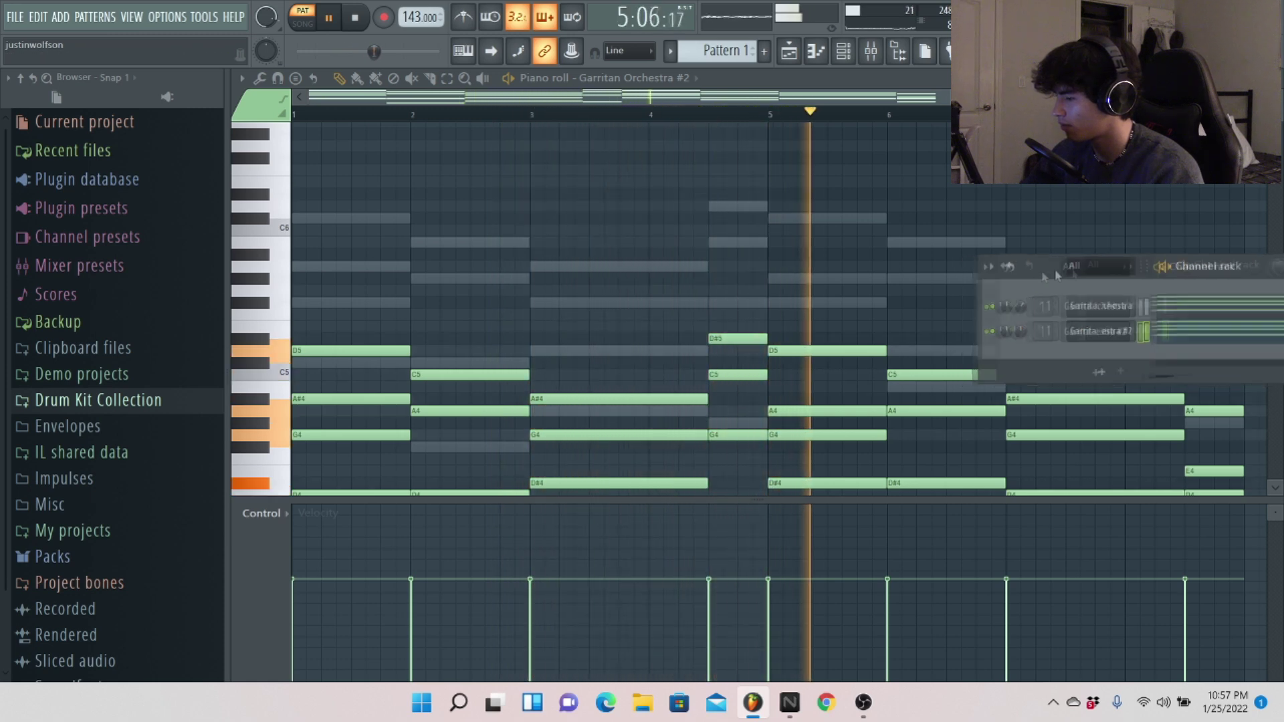
pyautogui.scroll(-4, 985, 244)
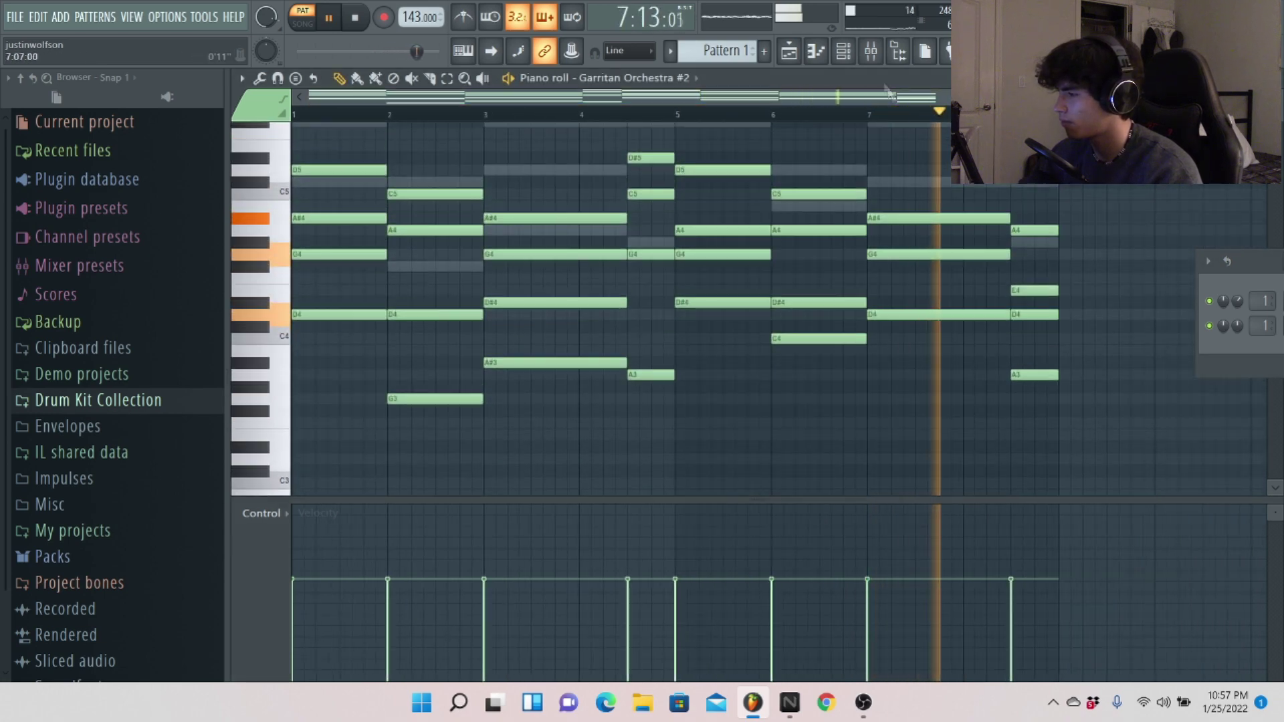
# - Add an ElectraX64 channel for the melody
pyautogui.press('F9')
pyautogui.moveTo(1257, 234); pyautogui.dragTo(894, 194)
pyautogui.click(893, 187)
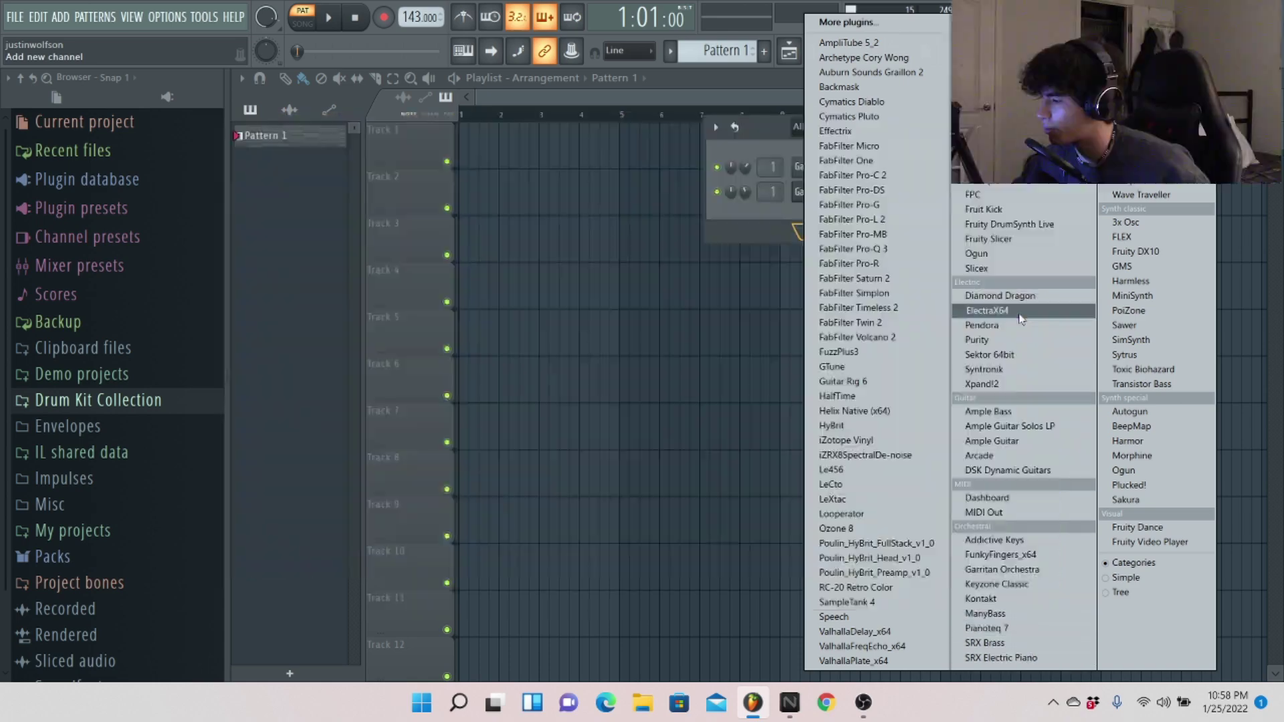
pyautogui.click(1019, 312)
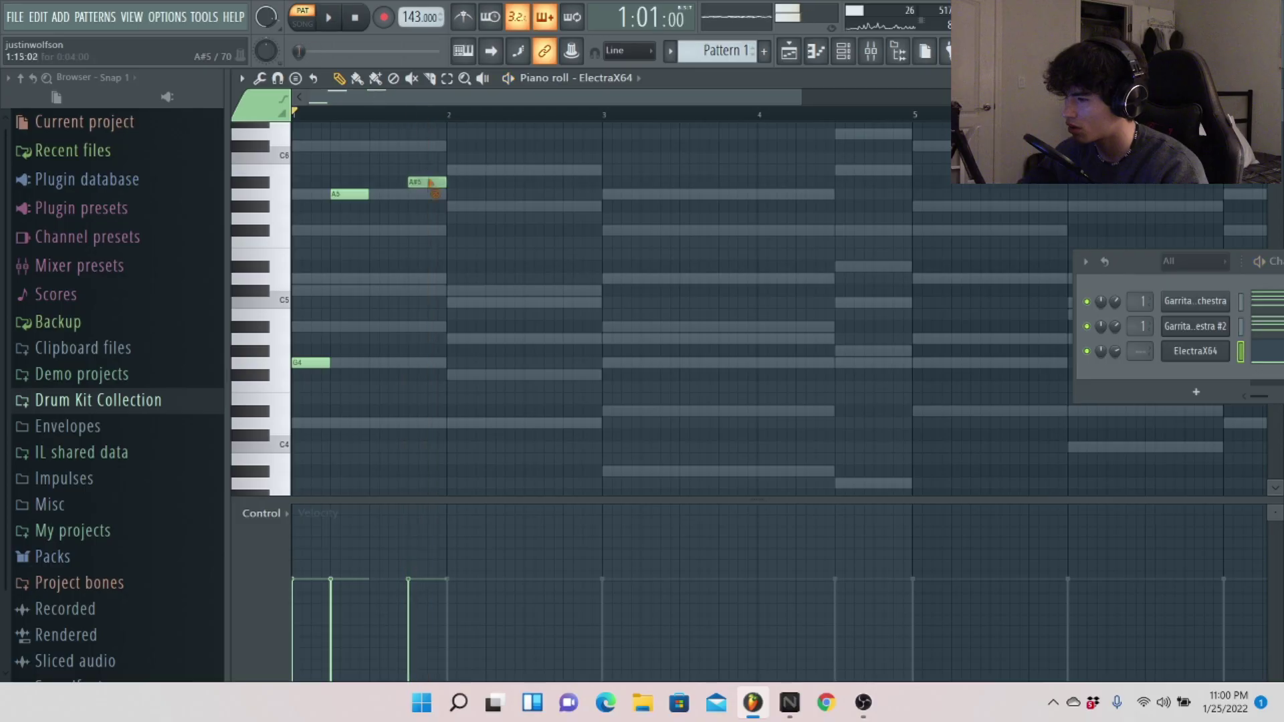
# - Continue the ElectraX64 melody in bar 2, trying D4 on the downbeat and D5 on the second beat against the chords
pyautogui.press('space')
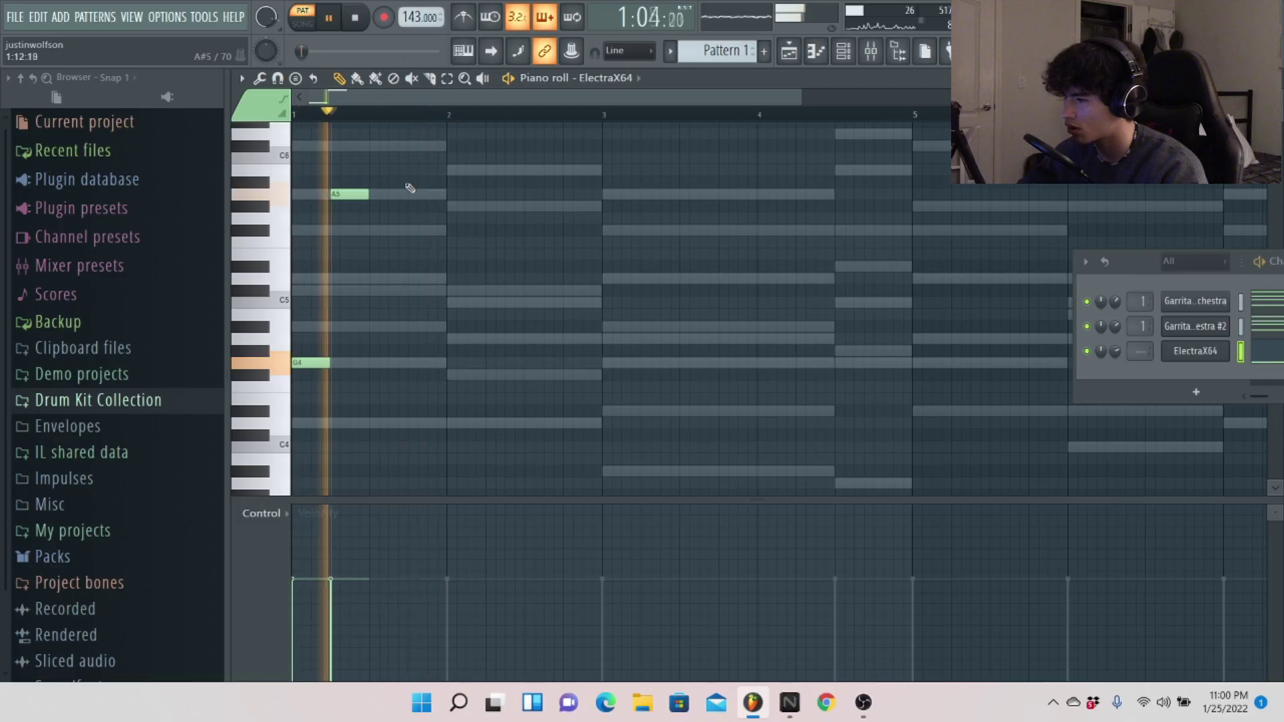
pyautogui.click(454, 423)
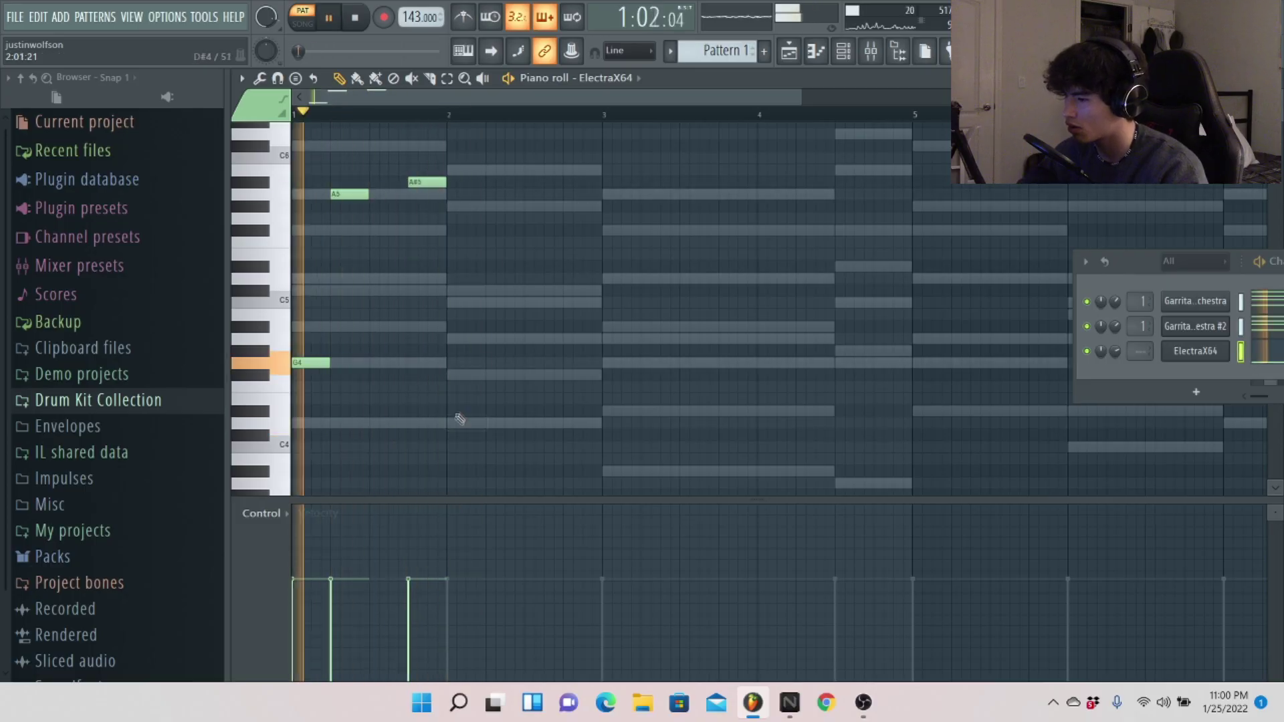
pyautogui.click(450, 375)
pyautogui.click(496, 279)
pyautogui.rightClick(496, 278)
pyautogui.press('space')
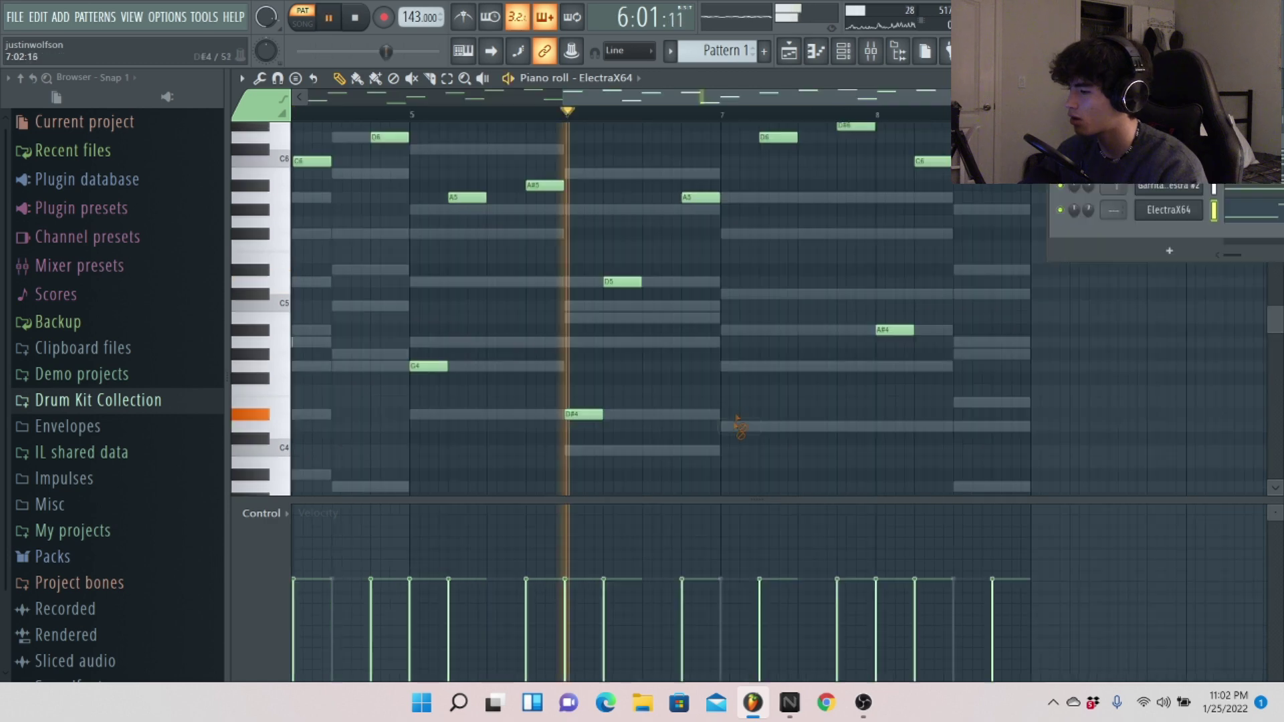
# - Lower the melody note at the start of bar 8 to G4 and play the melody through from the beginning
pyautogui.moveTo(891, 330); pyautogui.dragTo(880, 367)
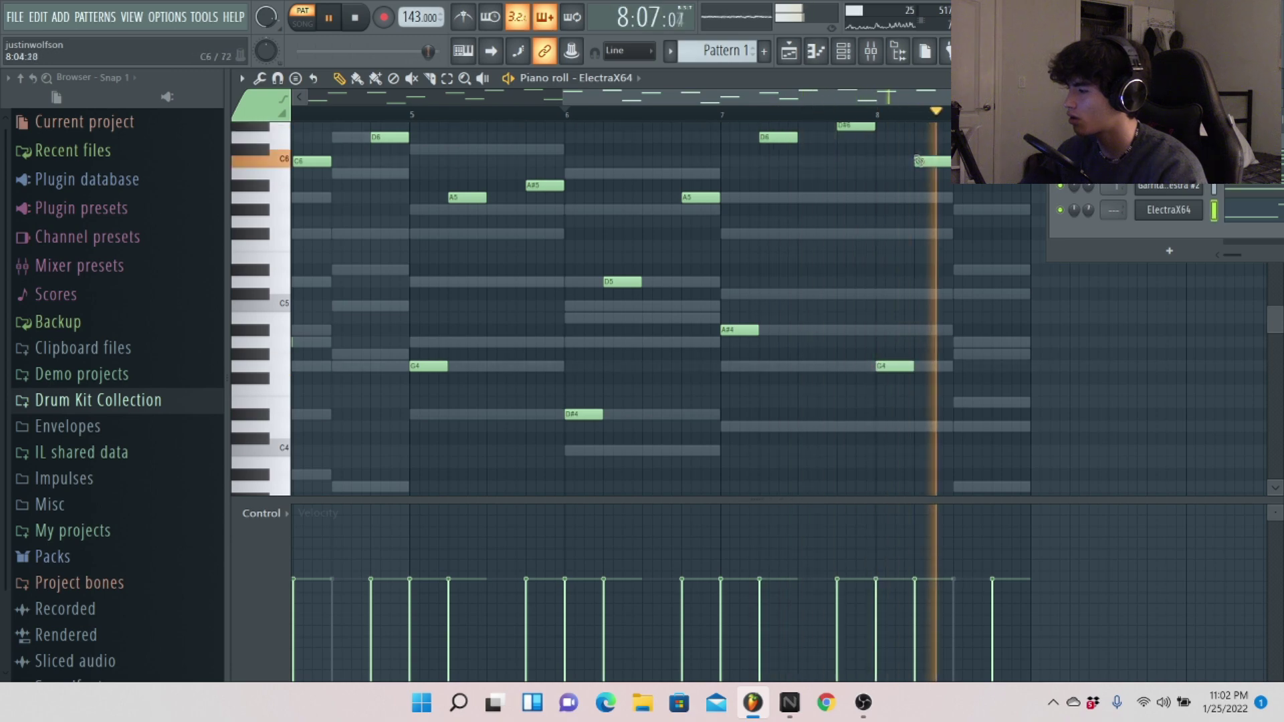
pyautogui.moveTo(560, 99); pyautogui.dragTo(297, 98)
pyautogui.scroll(3, 870, 163)
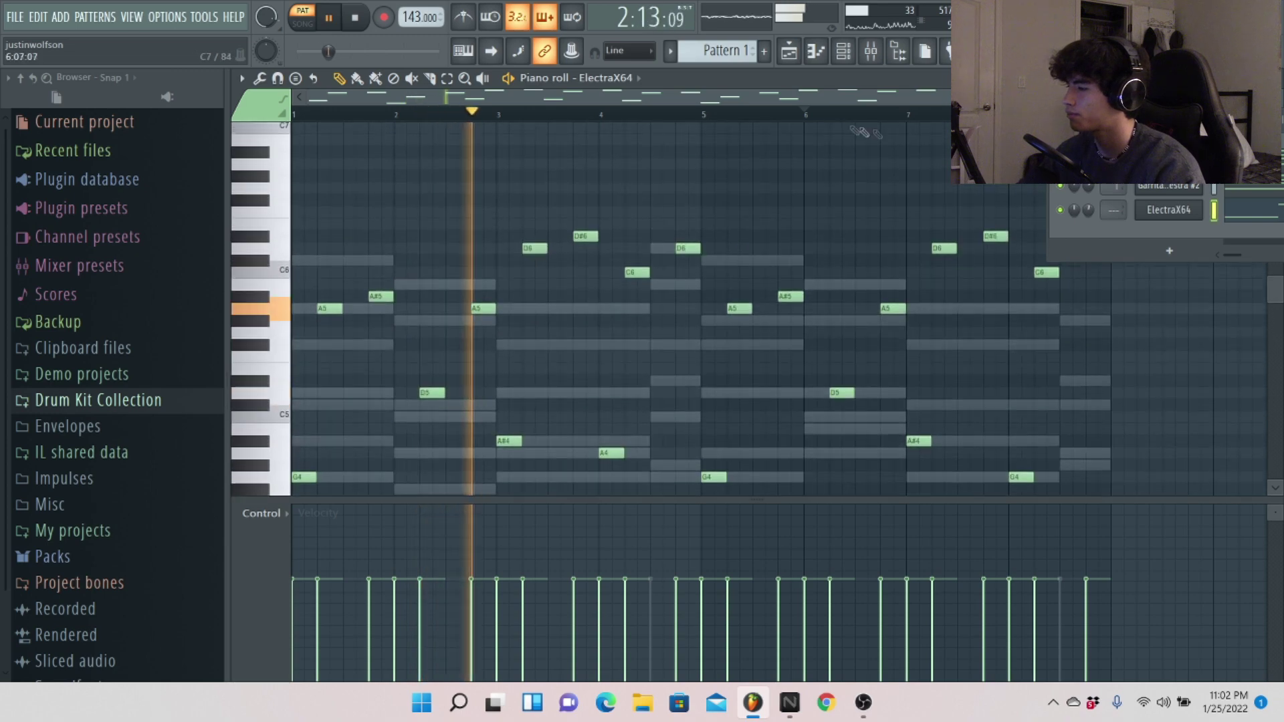
pyautogui.scroll(-3, 779, 211)
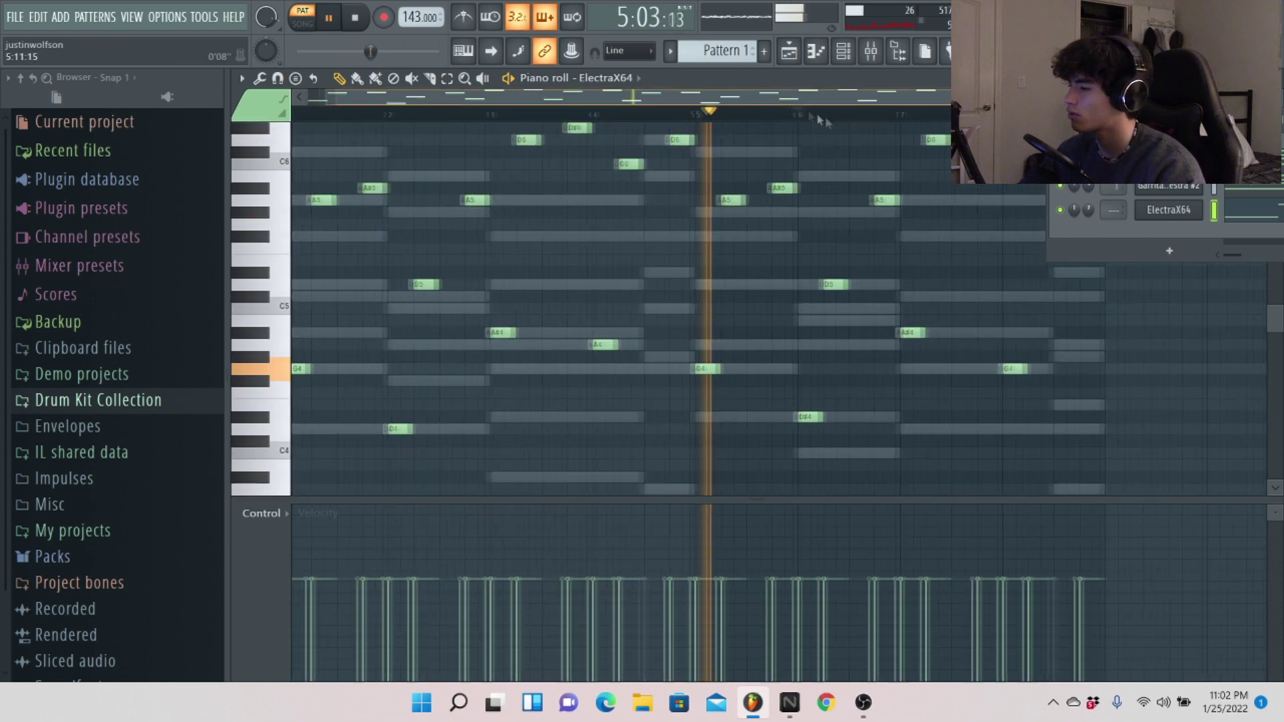
pyautogui.scroll(-1, 822, 221)
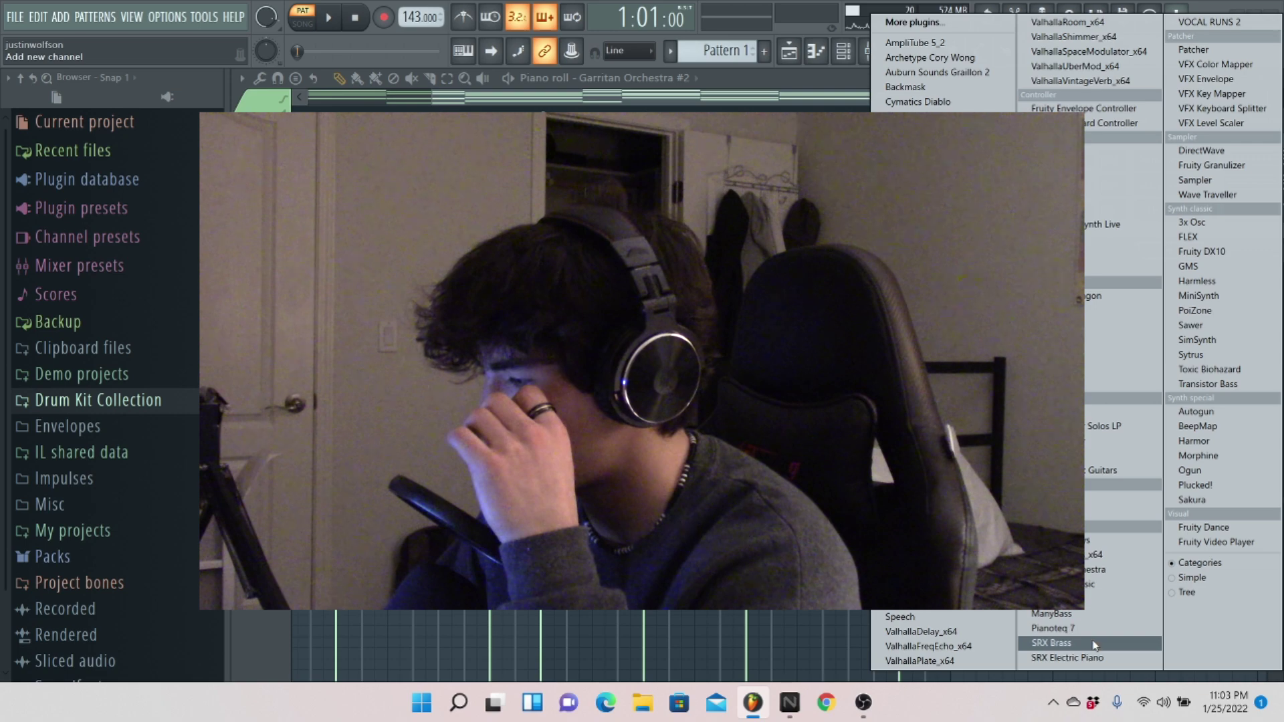
# - Add a ManyBass channel for the bass line, replace its bar 2 A#3 with a shortened D4, and delete the A#3 starting bar 3
pyautogui.click(1077, 613)
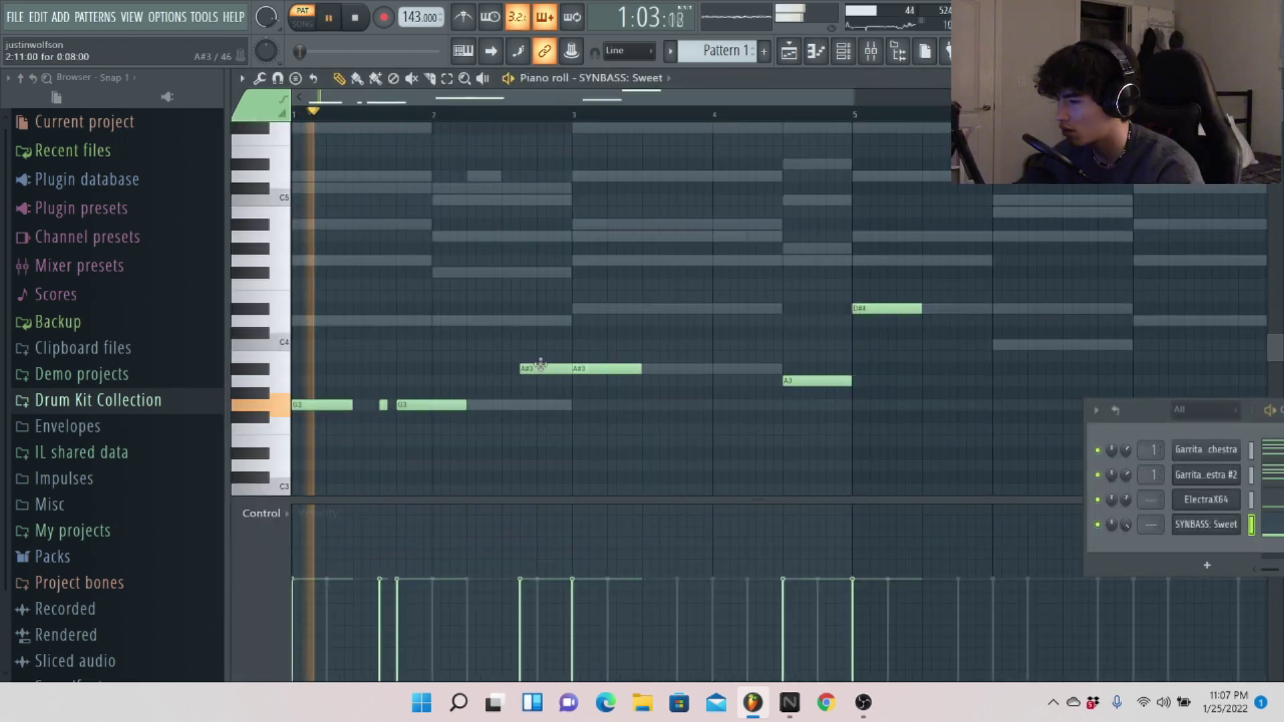
pyautogui.rightClick(540, 364)
pyautogui.click(528, 321)
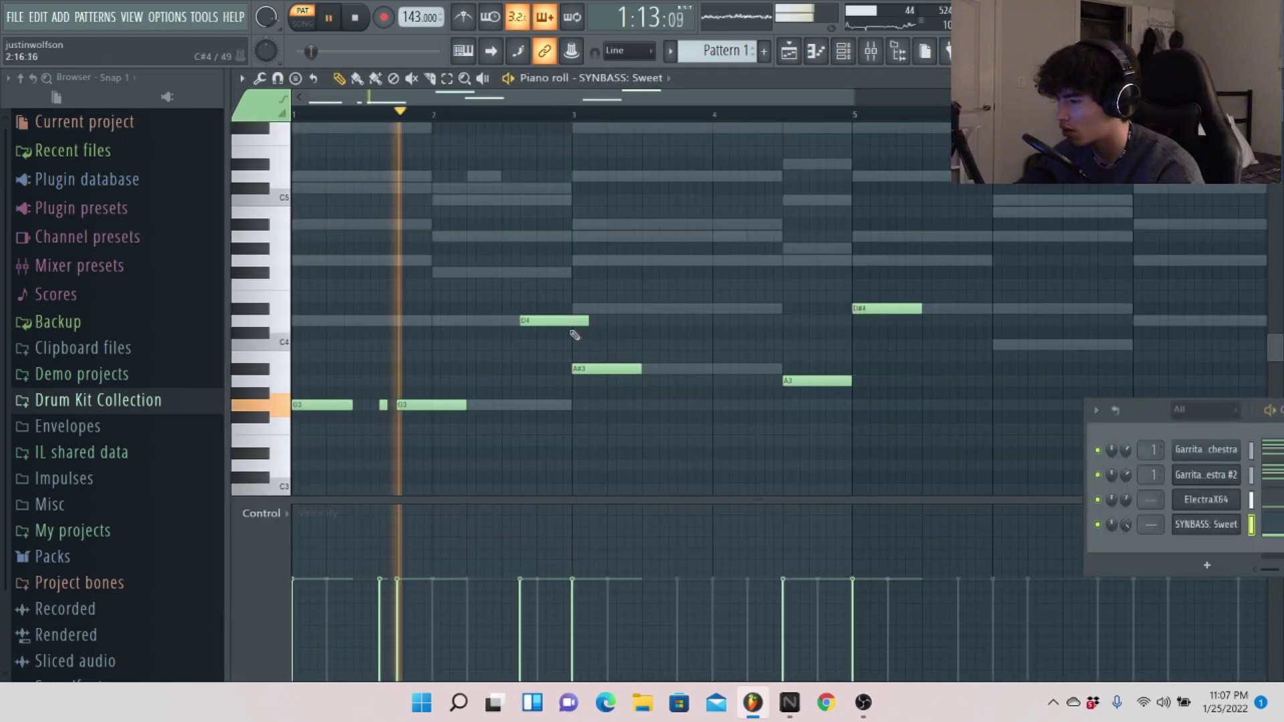
pyautogui.moveTo(569, 321); pyautogui.dragTo(553, 321)
pyautogui.rightClick(601, 368)
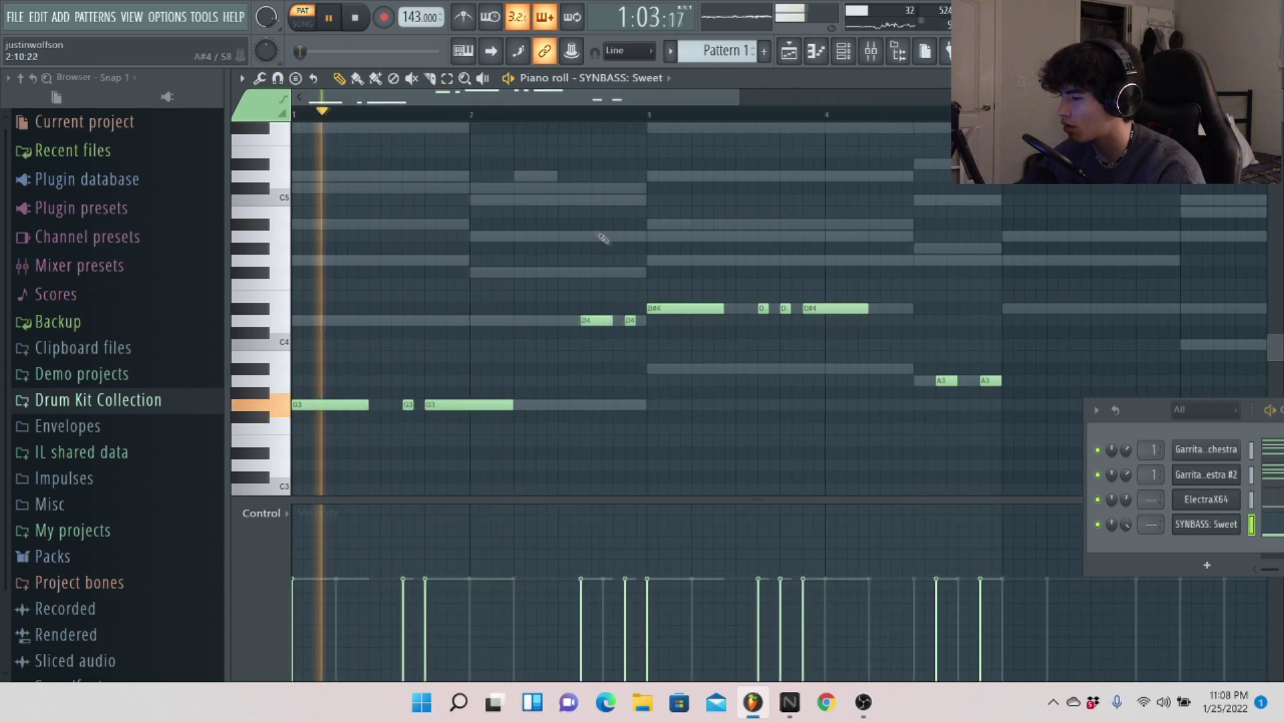
# - Play back the bass line and review its notes through bar 8
pyautogui.scroll(-2, 628, 280)
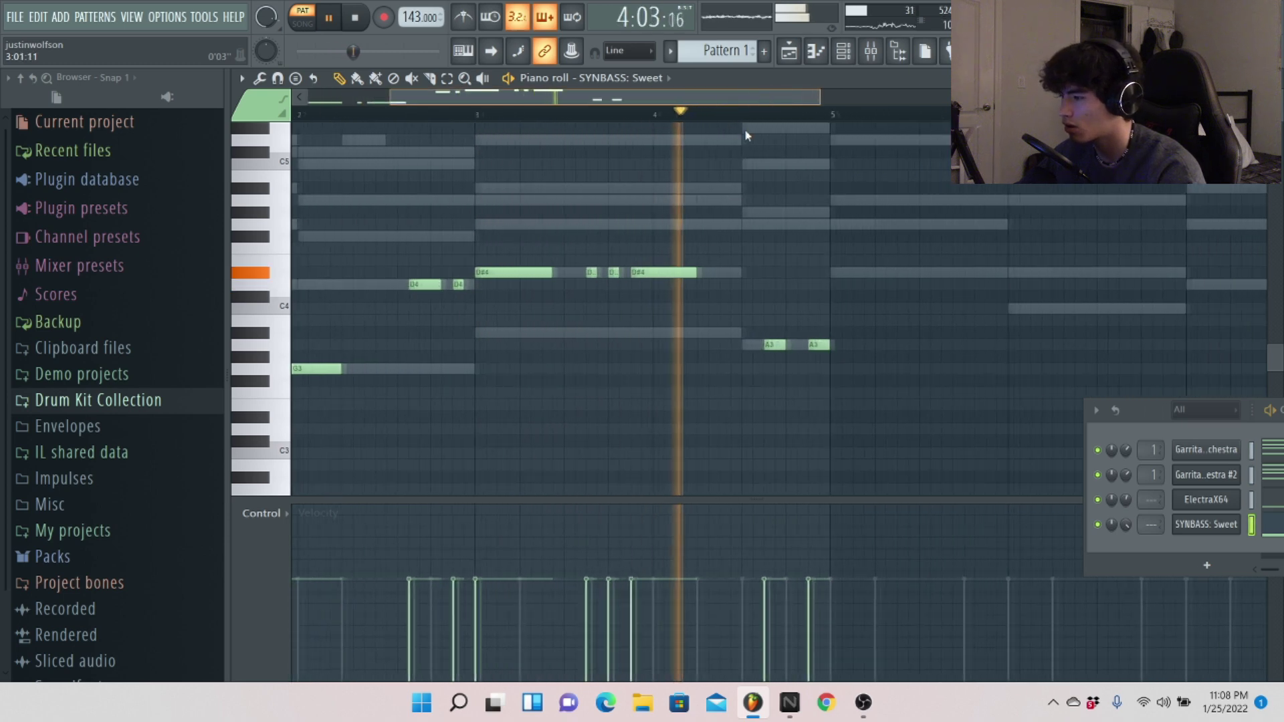
pyautogui.click(594, 119)
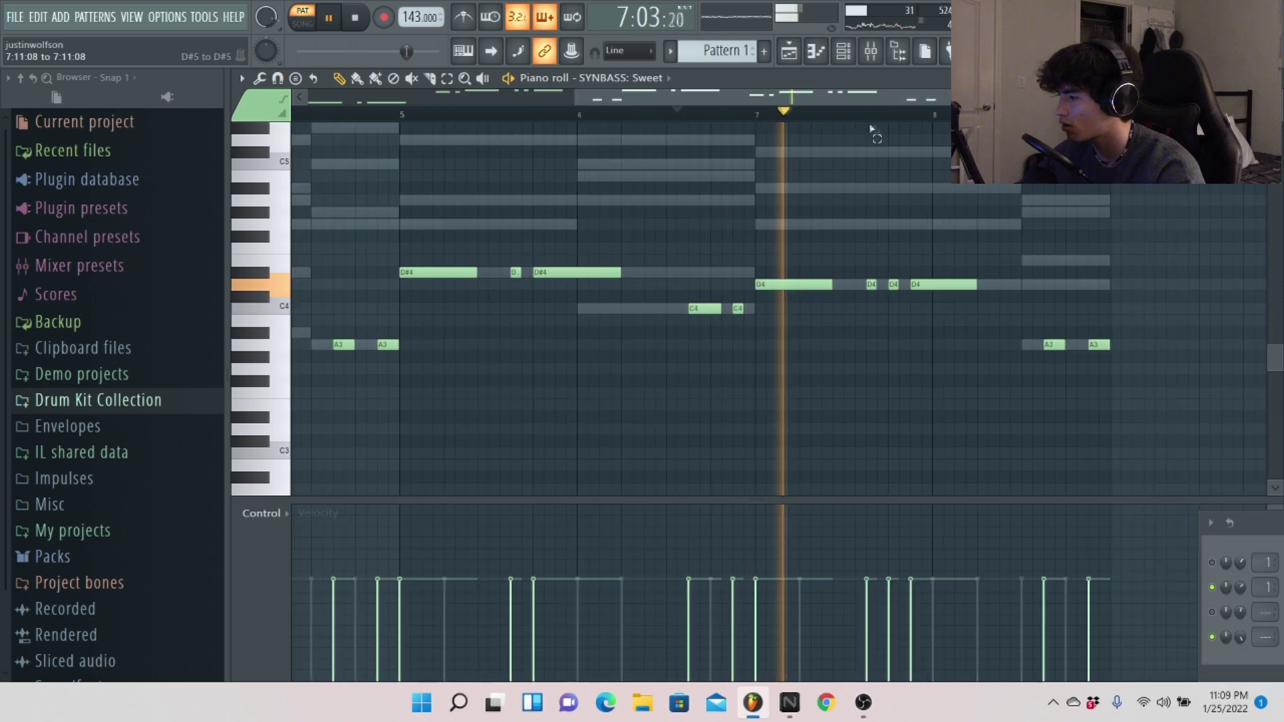
pyautogui.moveTo(963, 362); pyautogui.dragTo(856, 325)
pyautogui.scroll(-2, 855, 325)
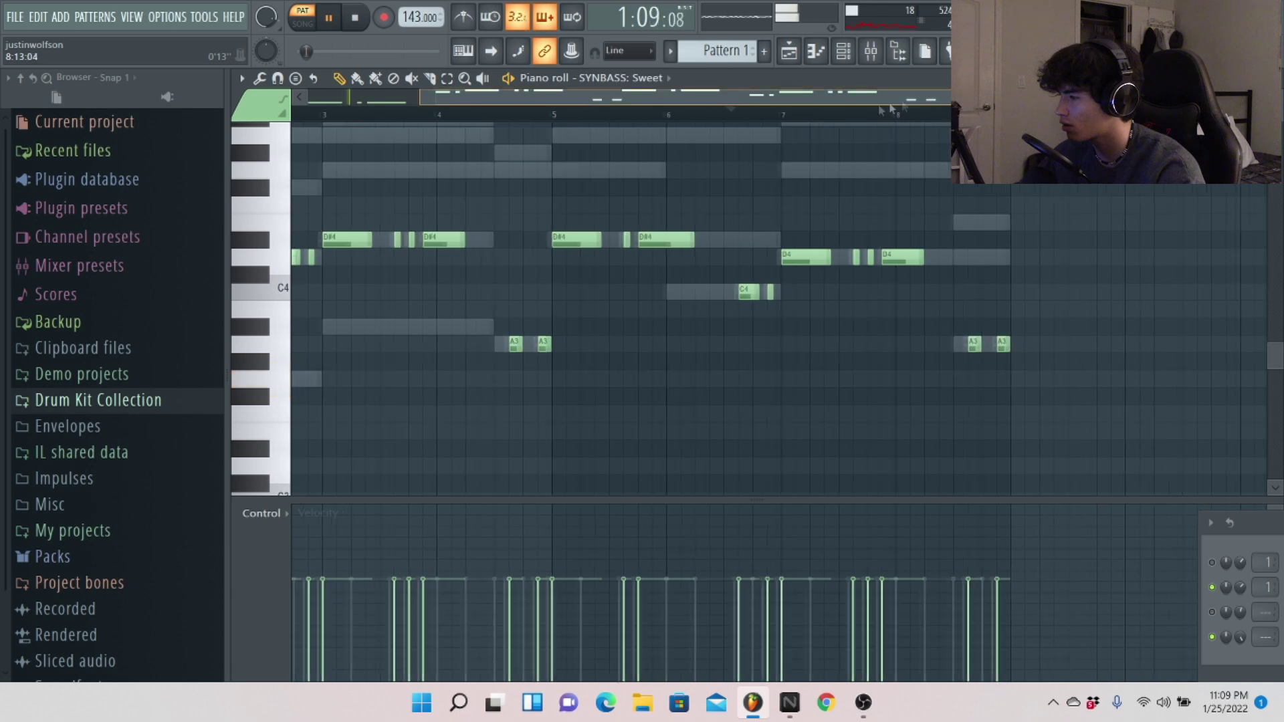
pyautogui.press('space')
# - Add a Kontakt channel with the Ethno World 6 Gaohu Licks TM SYNC instrument and open its piano roll to audition the lick
pyautogui.click(1159, 249)
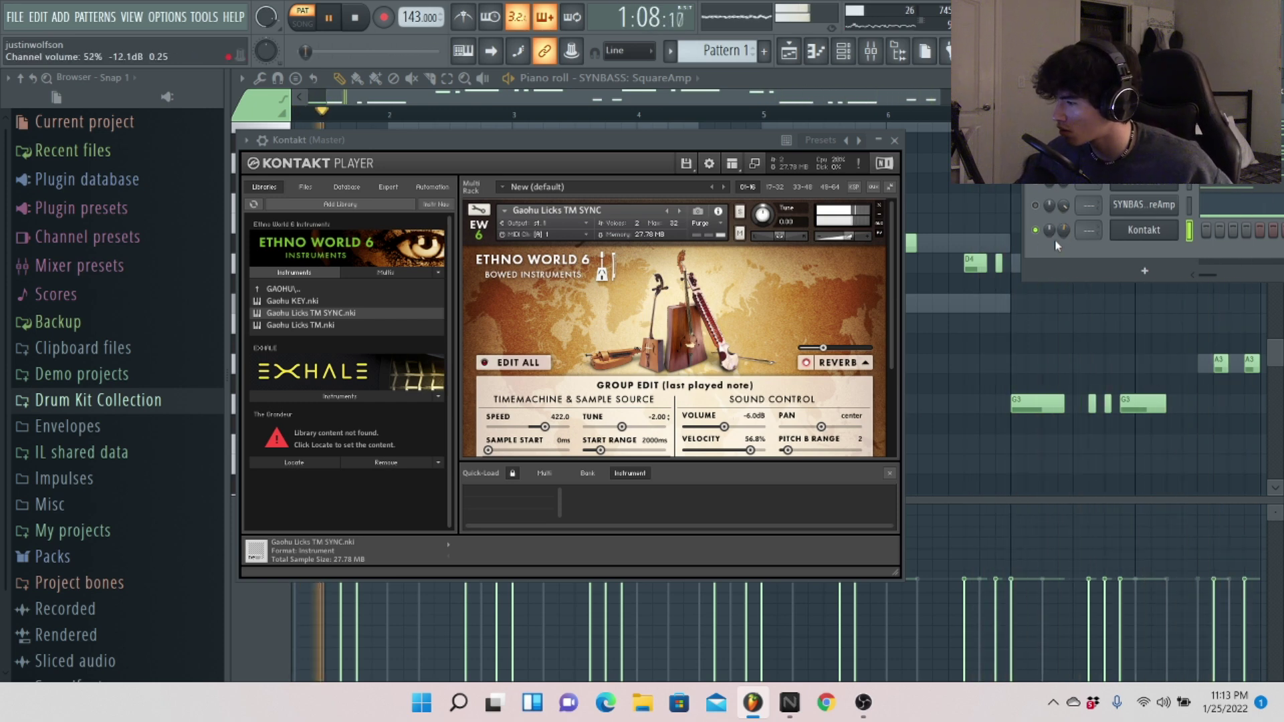
pyautogui.rightClick(1137, 230)
pyautogui.click(1136, 230)
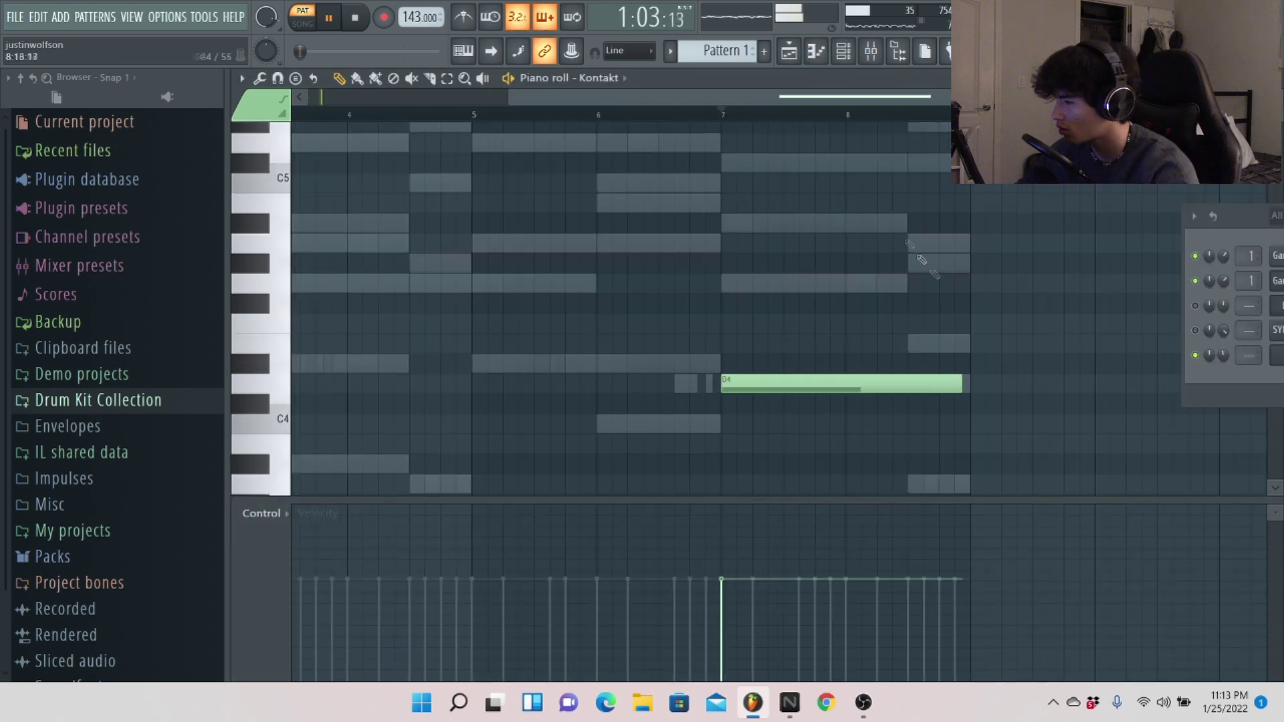
pyautogui.press('space')
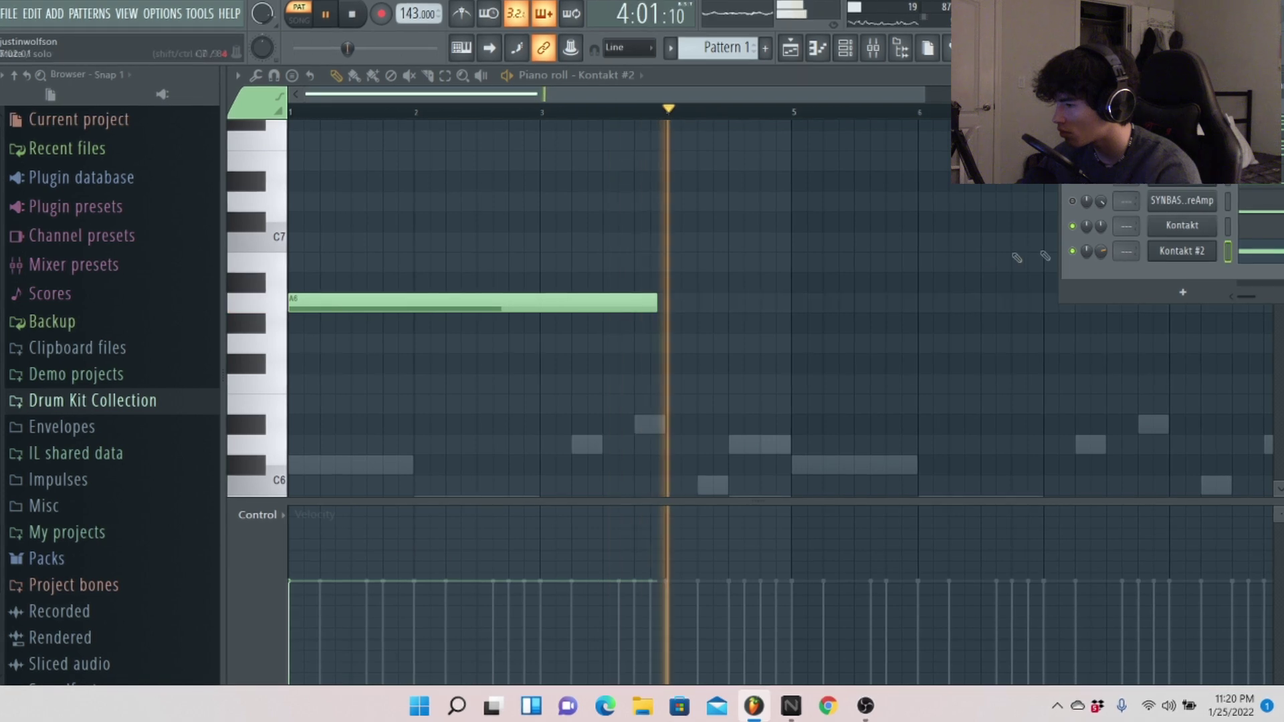
# - Make the Kontakt #2 A6 note end at the start of bar 4 and repeat it from bar 5
pyautogui.click(677, 302)
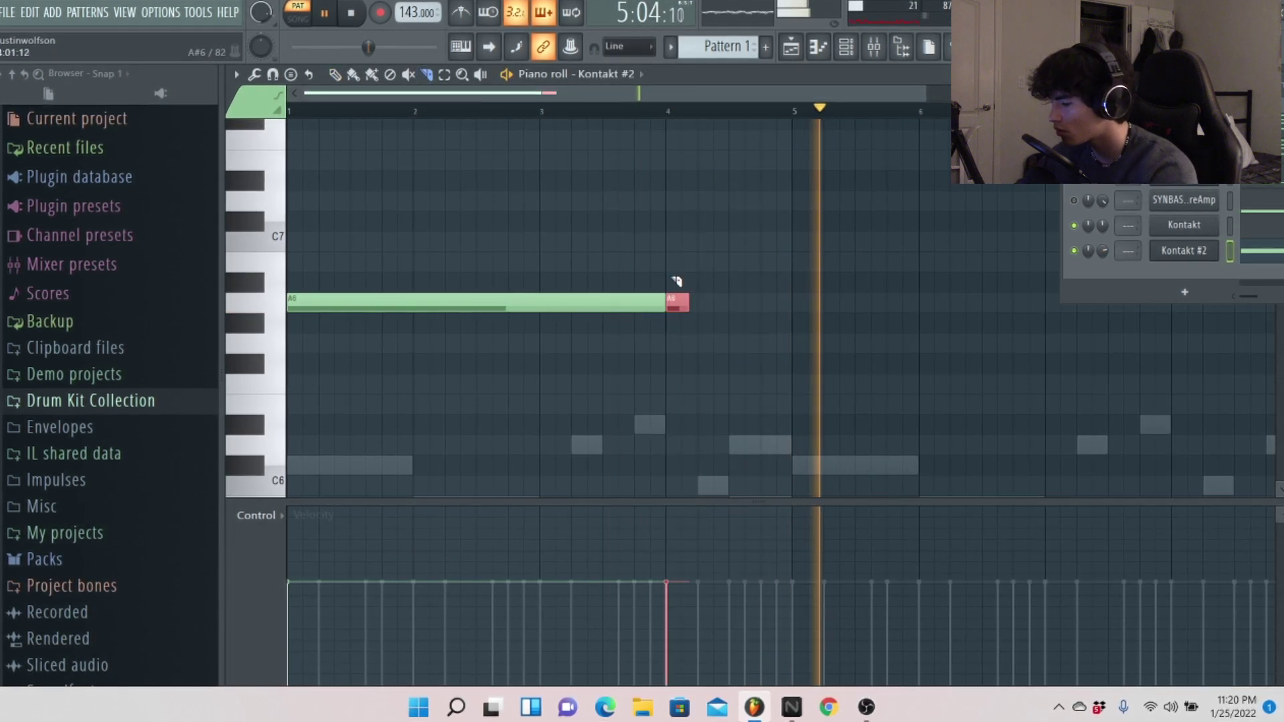
pyautogui.hotkey('ctrl', 'z')
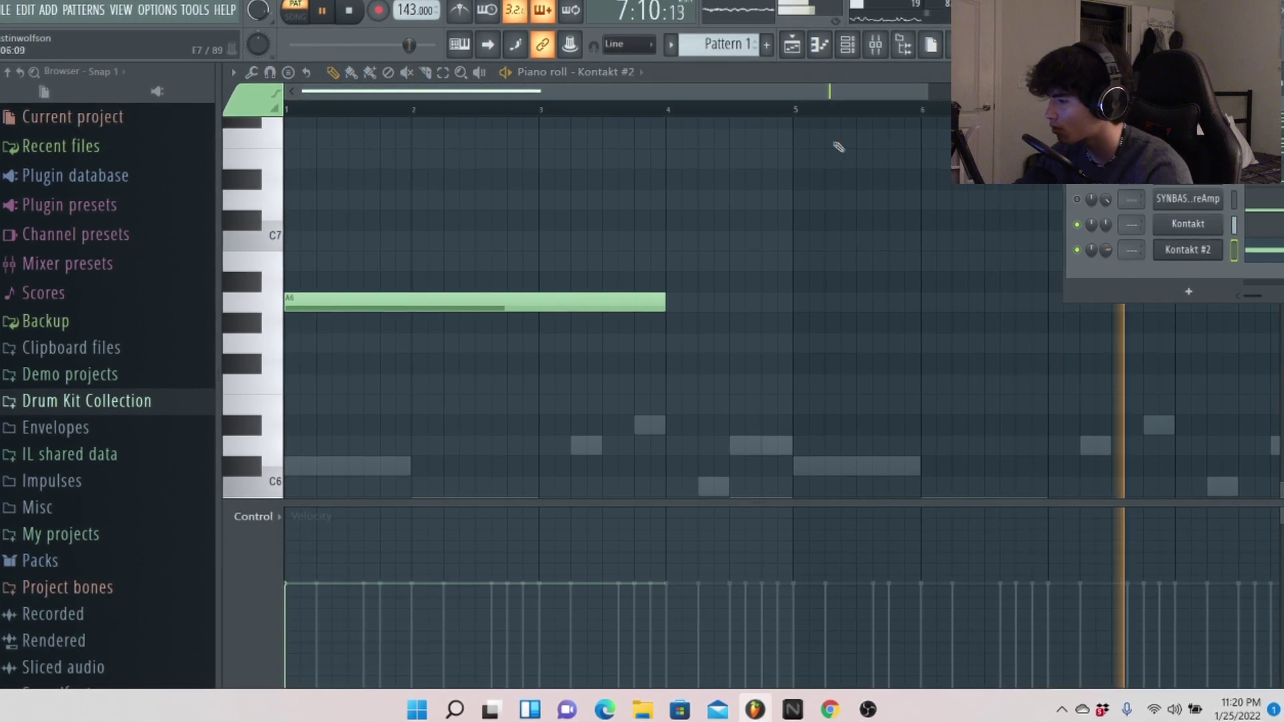
pyautogui.hotkey('ctrl', 'b')
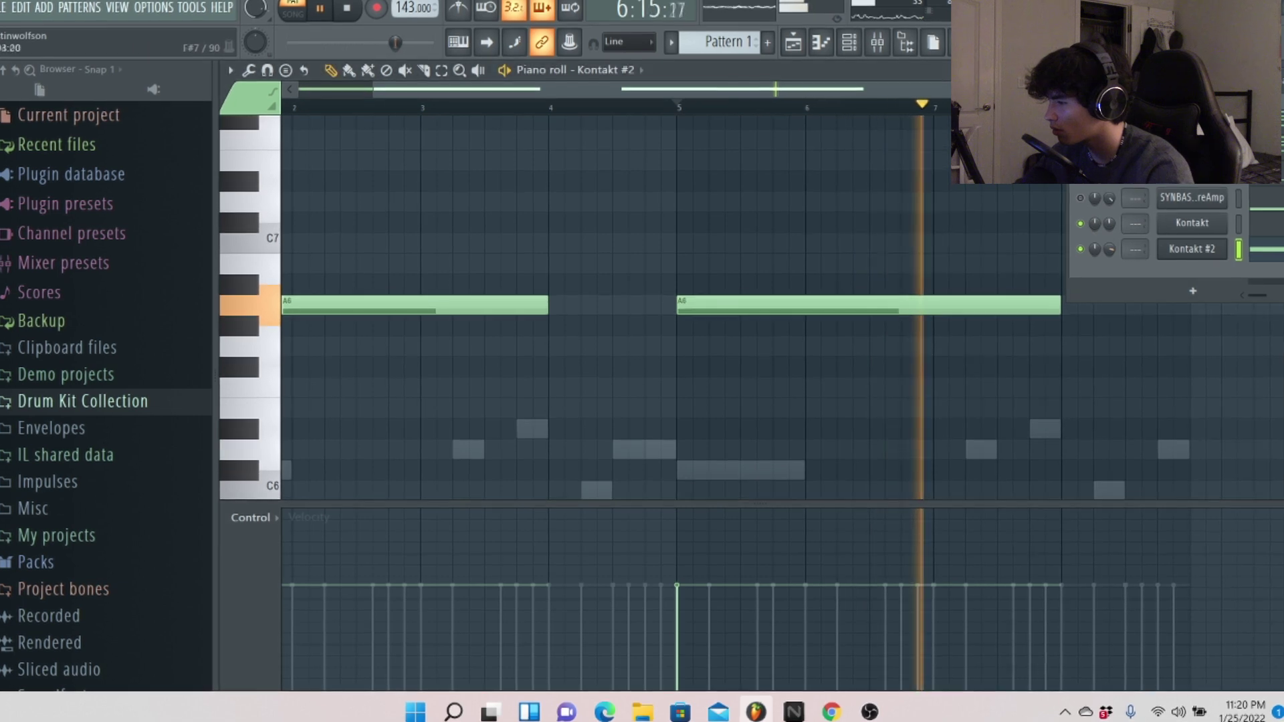
# - Set the Kontakt #2 Morin Khuur reverb to -5.8 dB and delete the A6 note starting at bar 5
pyautogui.click(1194, 248)
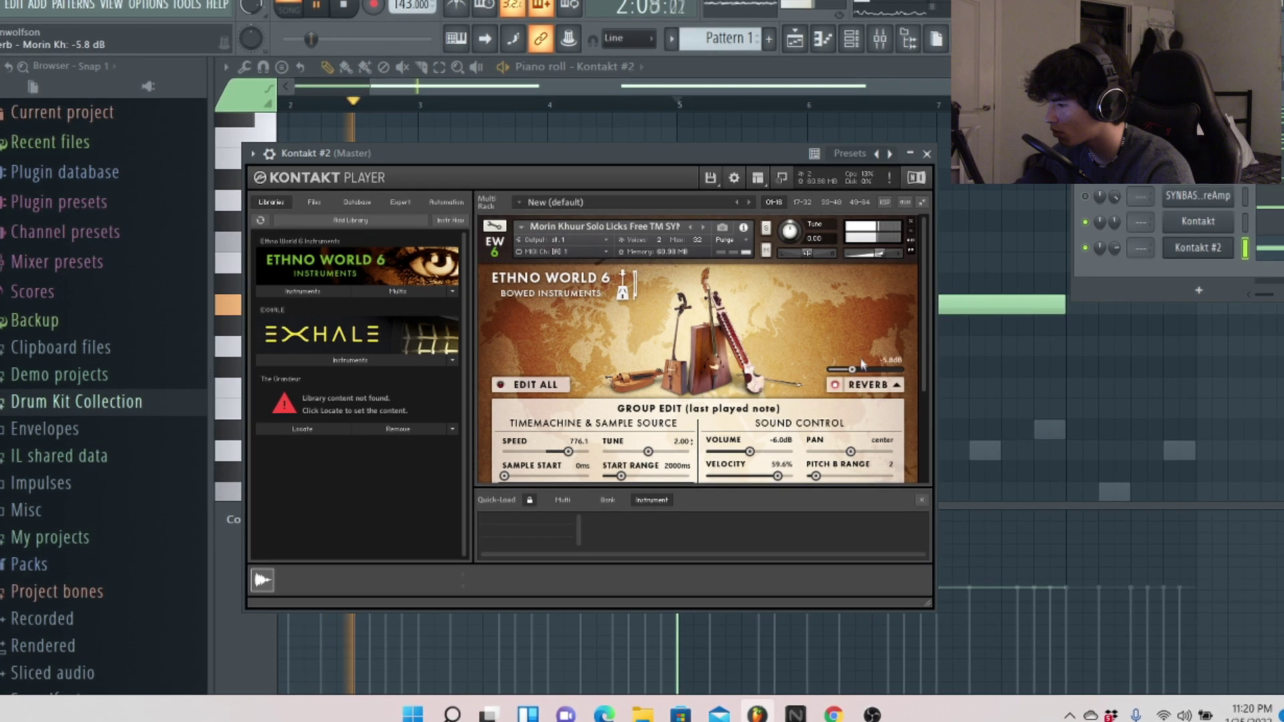
pyautogui.click(928, 154)
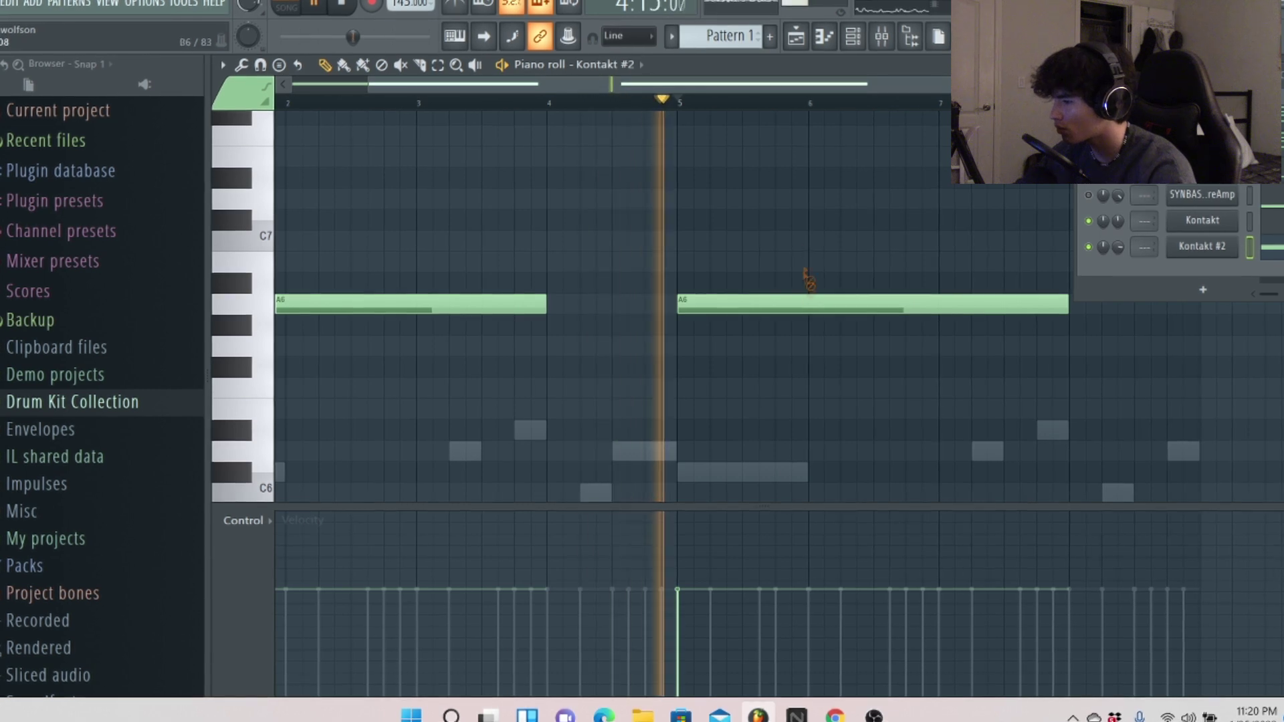
pyautogui.rightClick(882, 306)
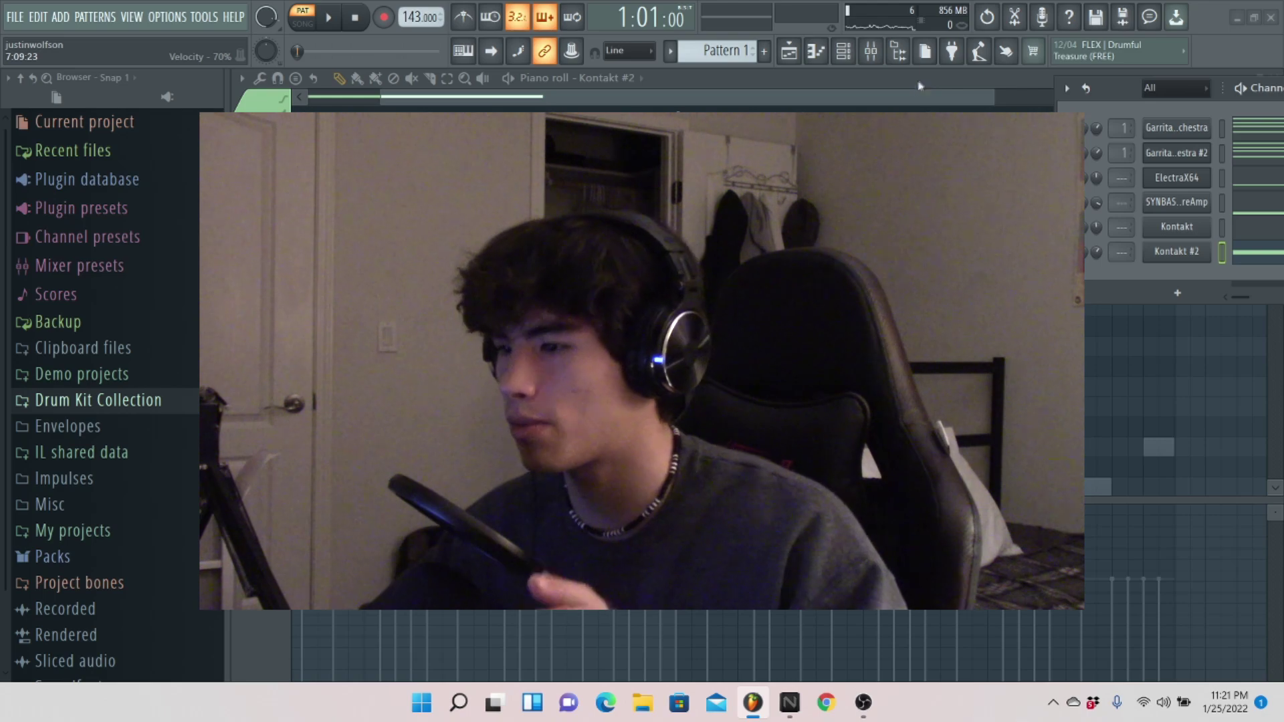
# - Expand the Drum Kit Collection in the browser and look through its drum kits
pyautogui.click(149, 400)
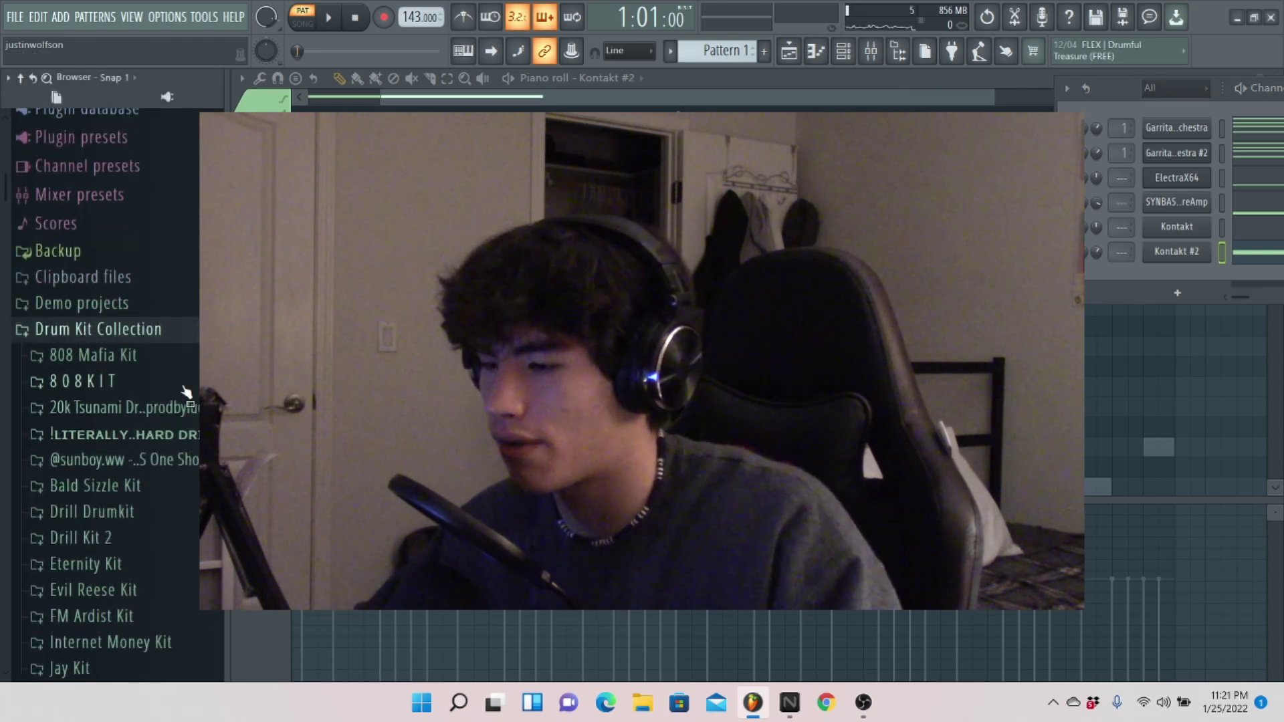
pyautogui.scroll(-3, 181, 367)
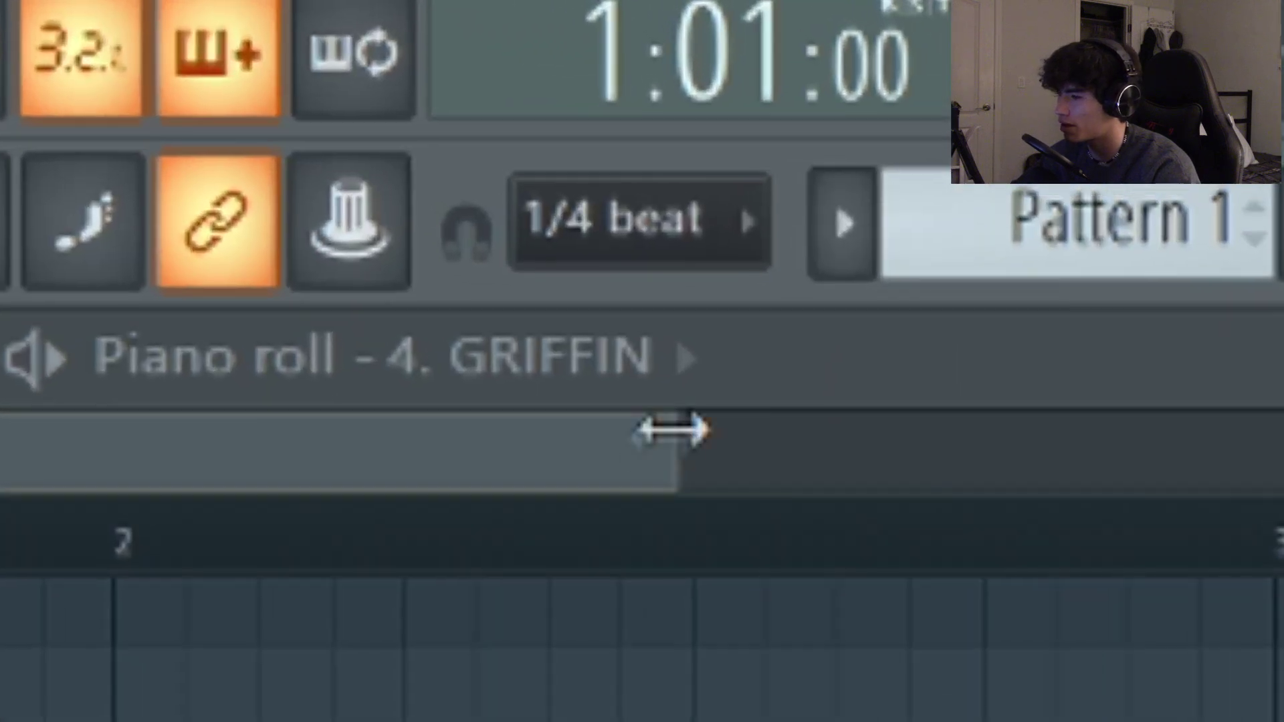
# - Place short C5 hits for 4. GRIFFIN on steps 1, 4 and 7 of bar 1, and duplicate them onto steps 9, 12 and 15
pyautogui.moveTo(634, 97); pyautogui.dragTo(556, 97)
pyautogui.scroll(-1, 431, 344)
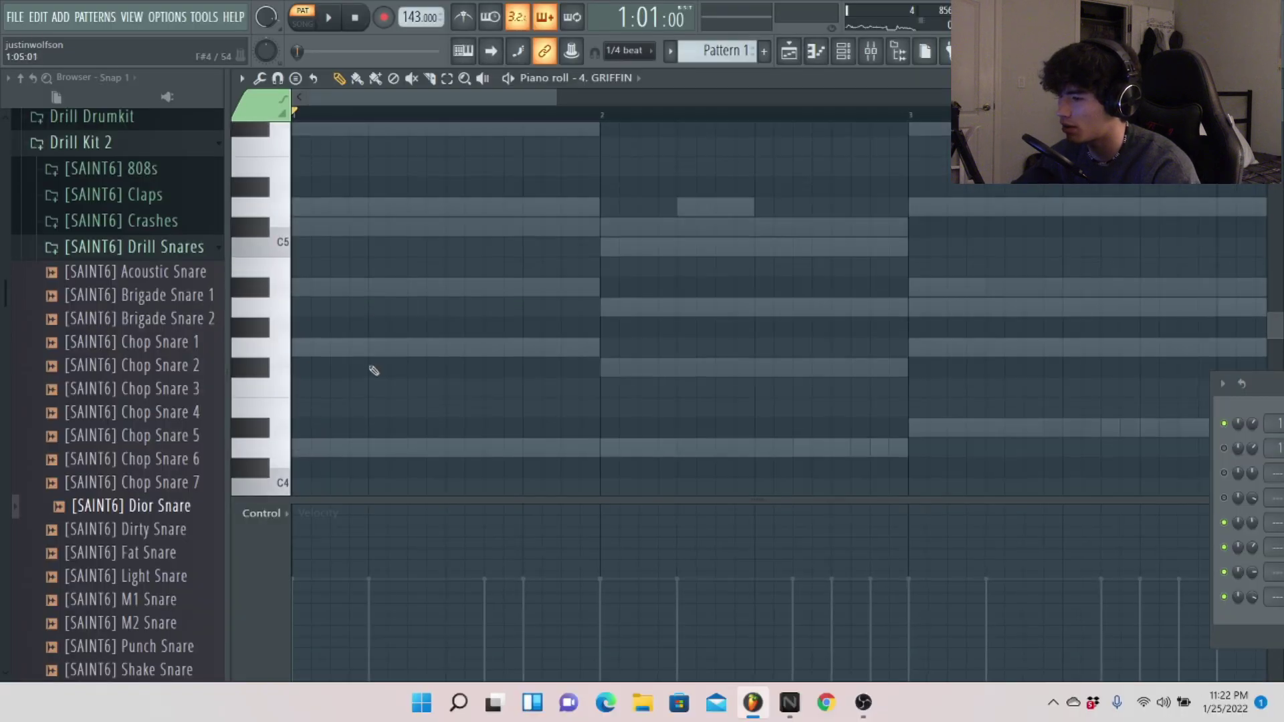
pyautogui.click(280, 246)
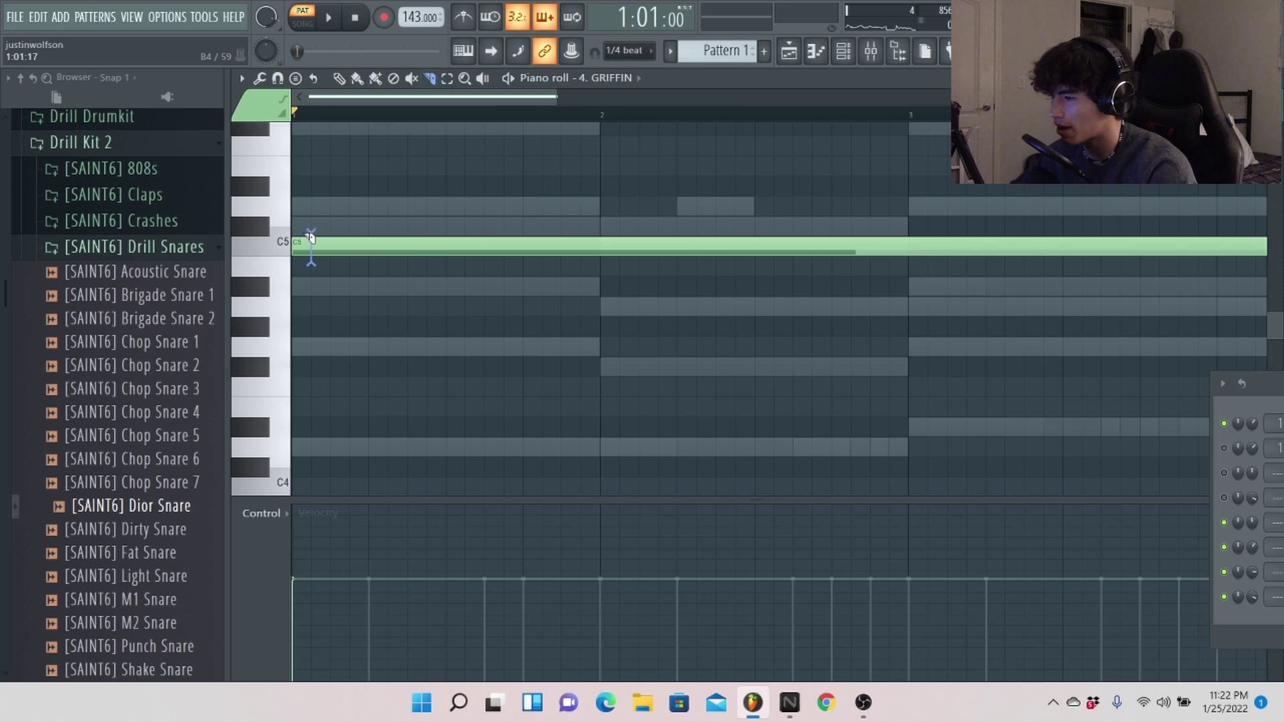
pyautogui.click(357, 246)
pyautogui.press('space')
pyautogui.rightClick(361, 249)
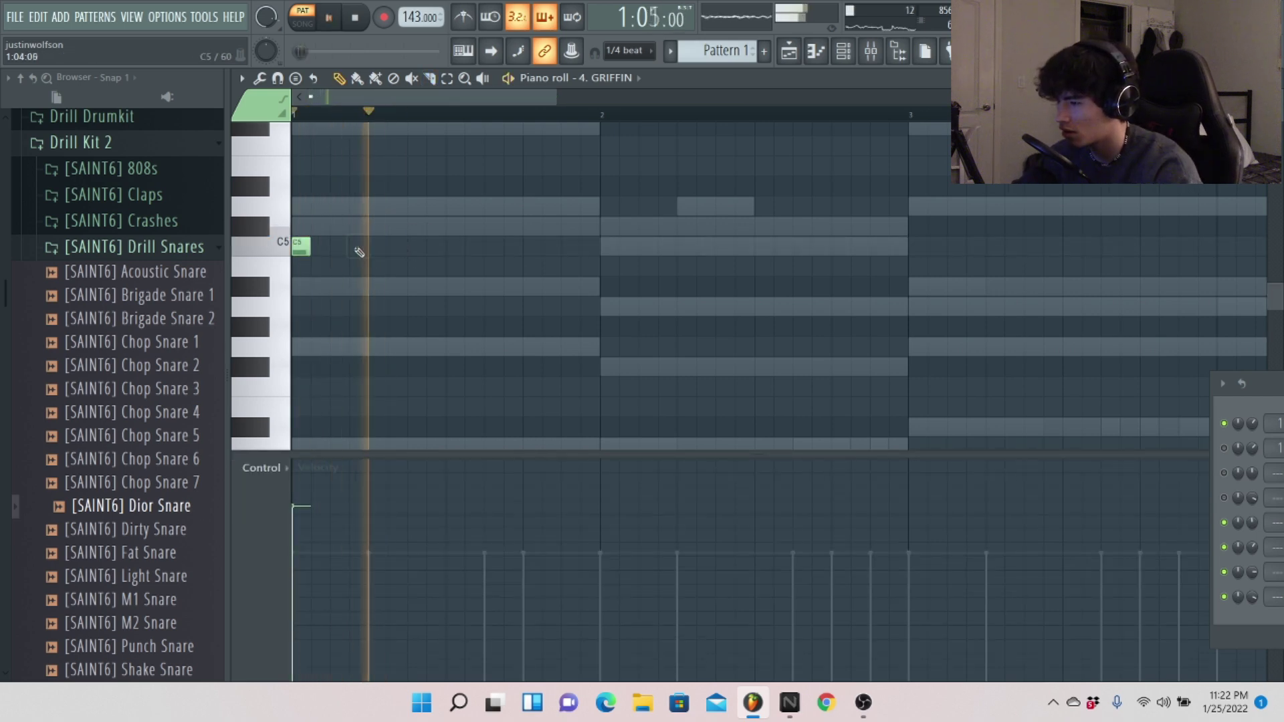
pyautogui.click(410, 247)
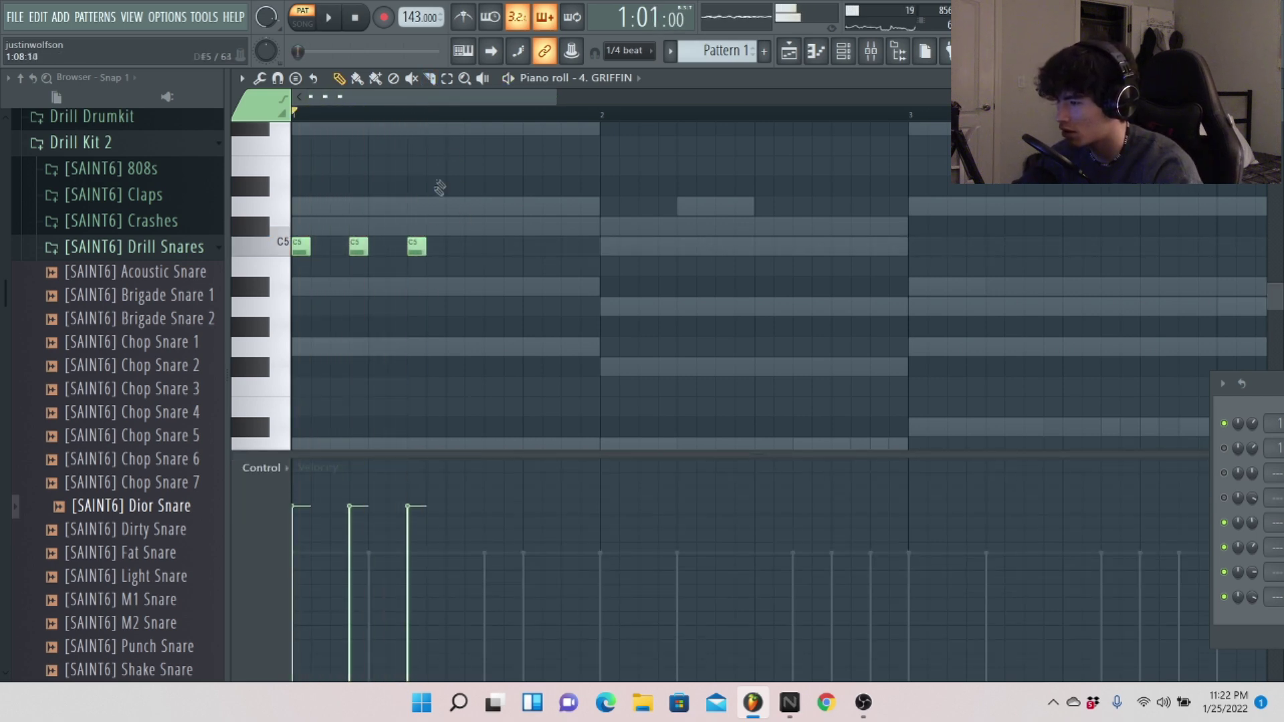
pyautogui.hotkey('ctrl', 'b')
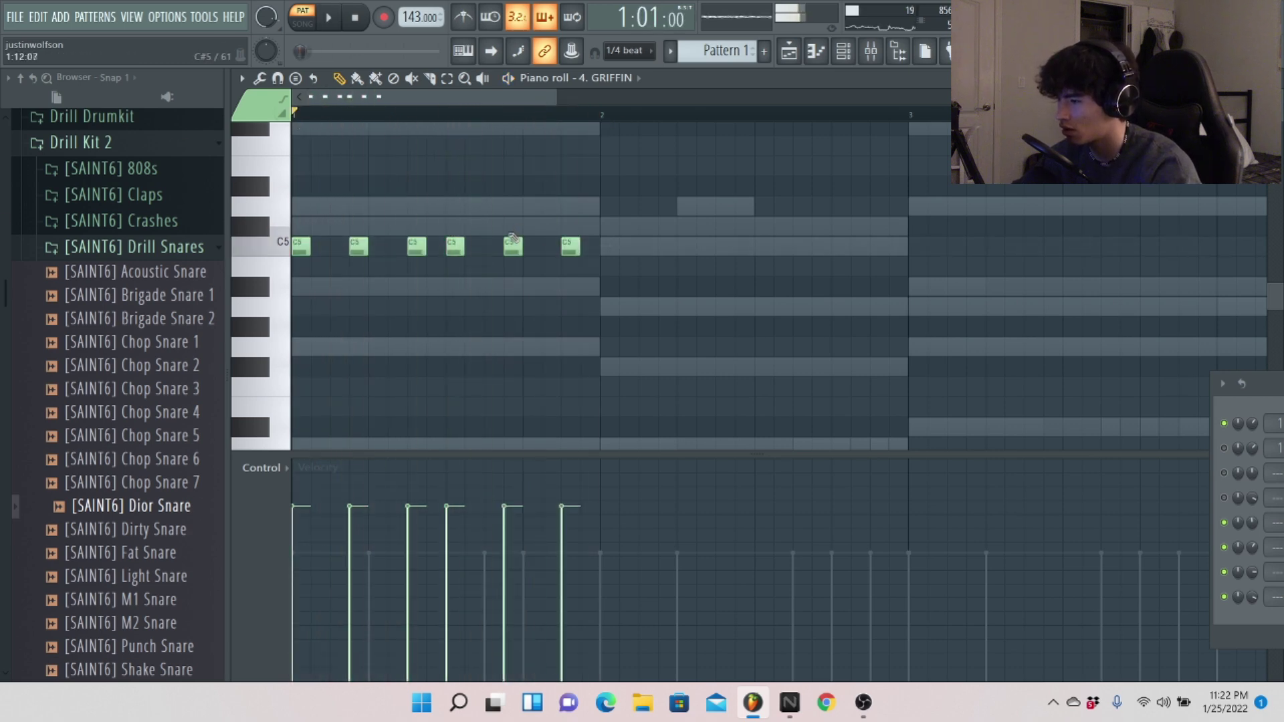
pyautogui.press('space')
# - Place Dior Snare C5 hits on beat 3 of bar 1 and beat 4 of bar 2, and duplicate the pattern over the following bars
pyautogui.click(452, 247)
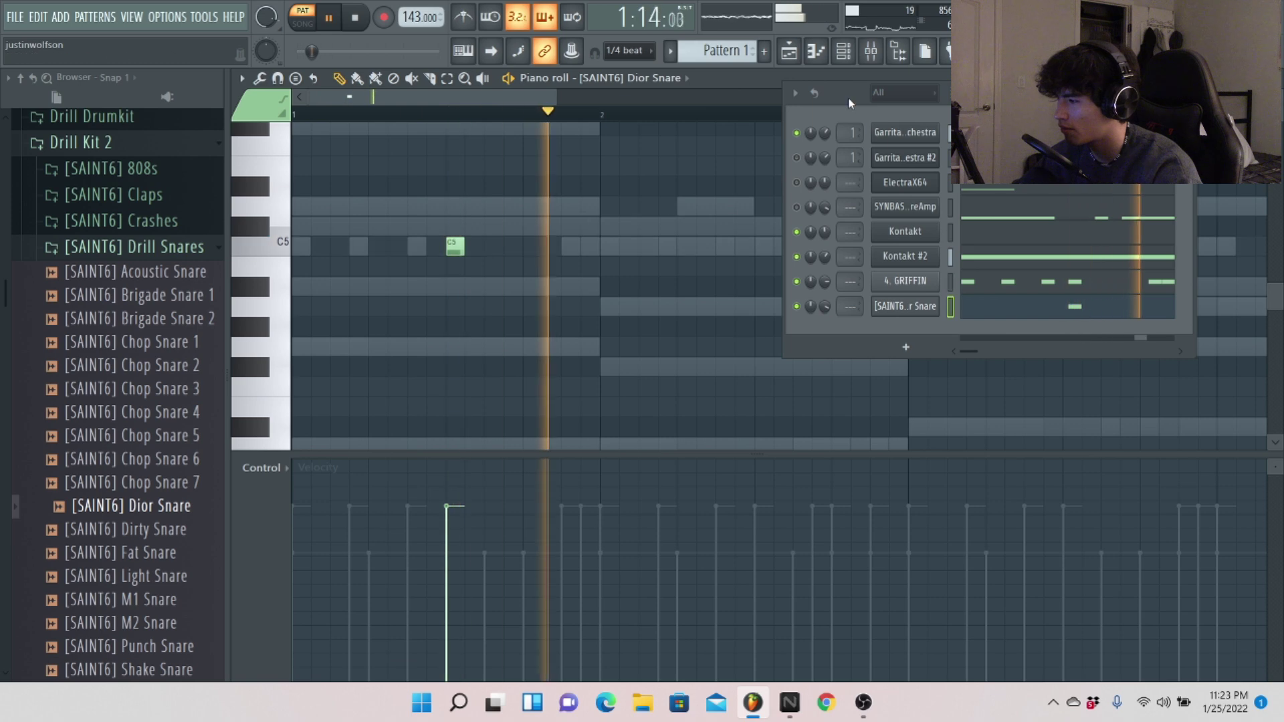
pyautogui.click(839, 247)
pyautogui.hotkey('ctrl', 'b')
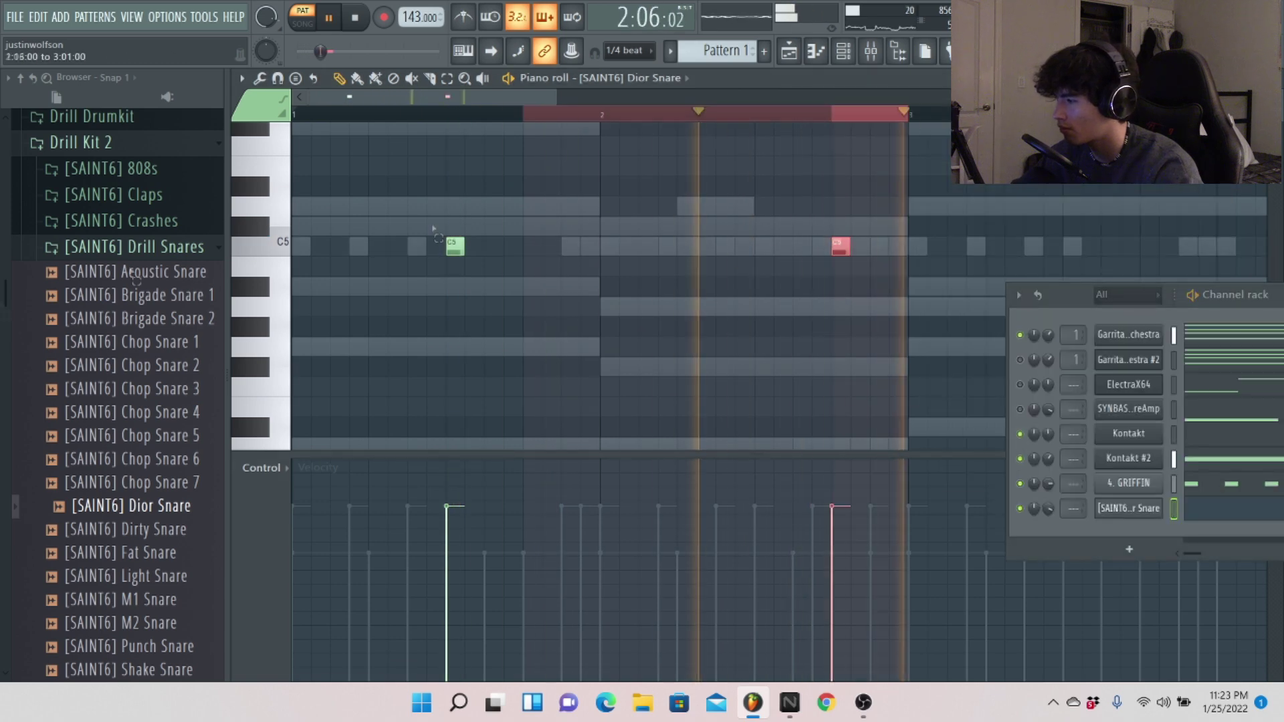
pyautogui.hotkey('ctrl', 'd')
pyautogui.scroll(-2, 862, 250)
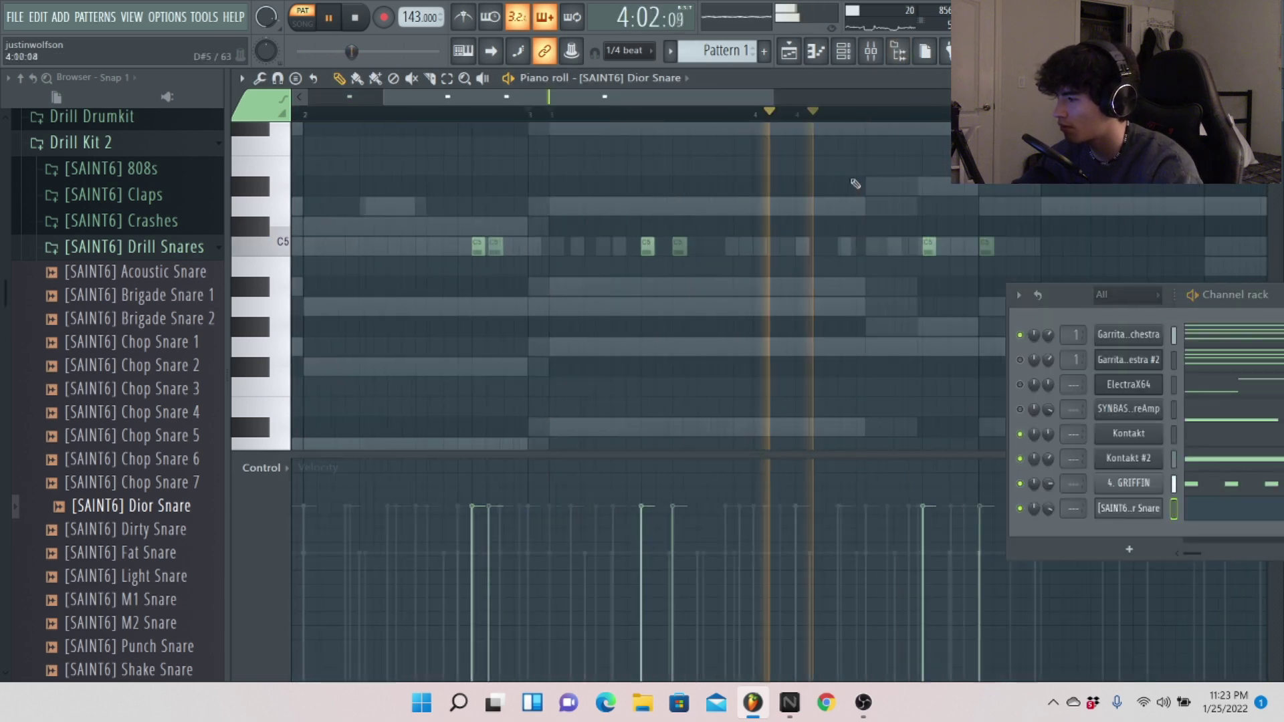
# - Add the Chop Snare 7 sample from Drill Kit 2 as a new channel
pyautogui.press('Up')
pyautogui.press('Return')
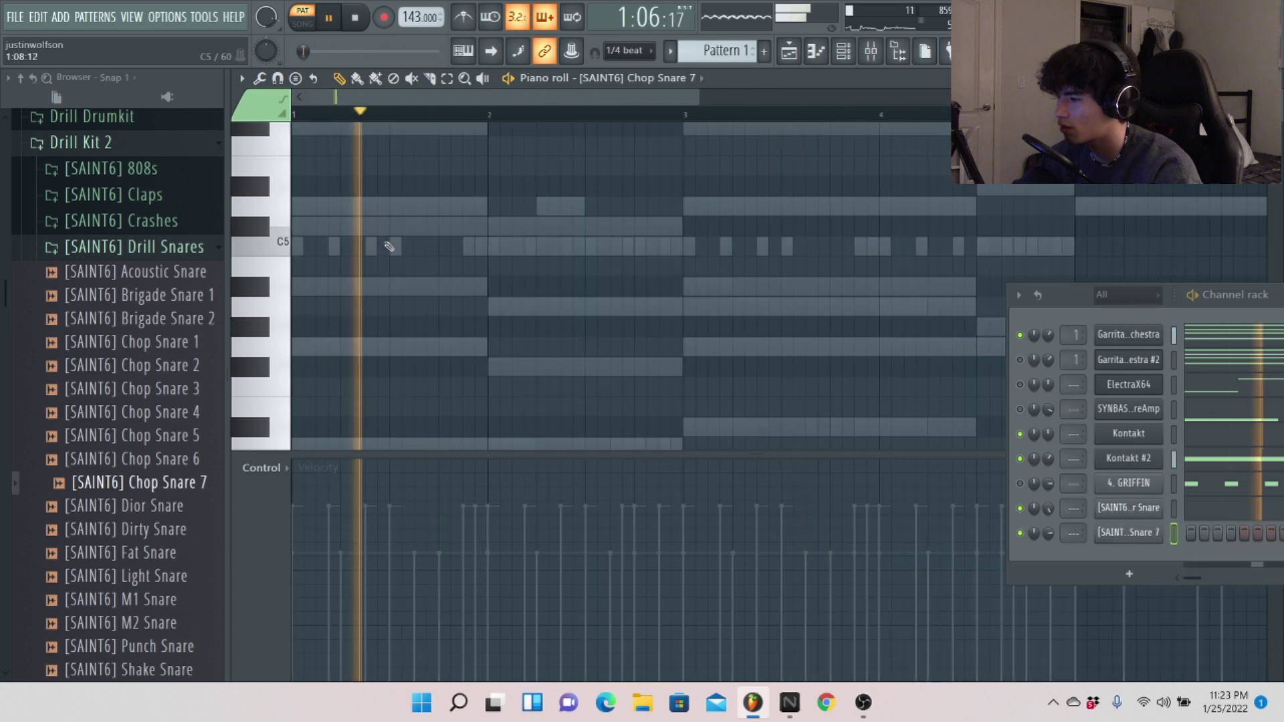
# - Place Chop Snare 7 C5 hits on beat 3 of bars 1 and 3 and in the second half of bars 2 and 4
pyautogui.click(612, 247)
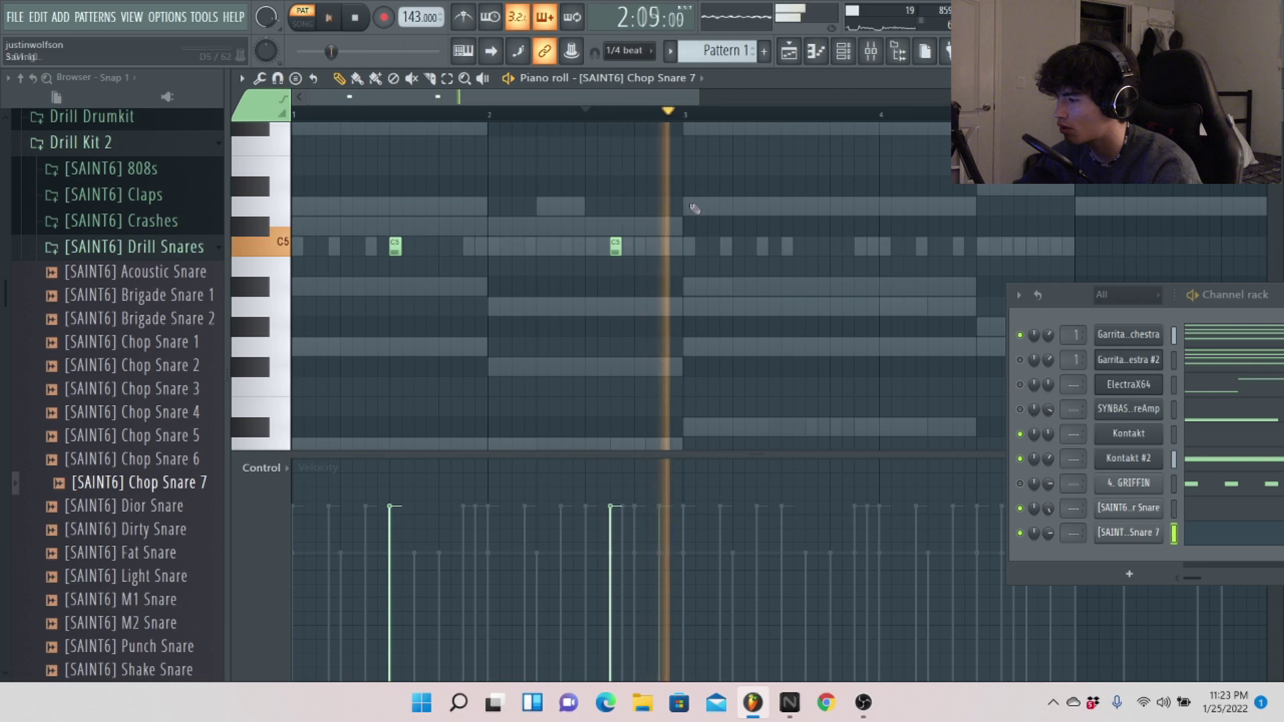
pyautogui.press('space')
pyautogui.scroll(3, 732, 112)
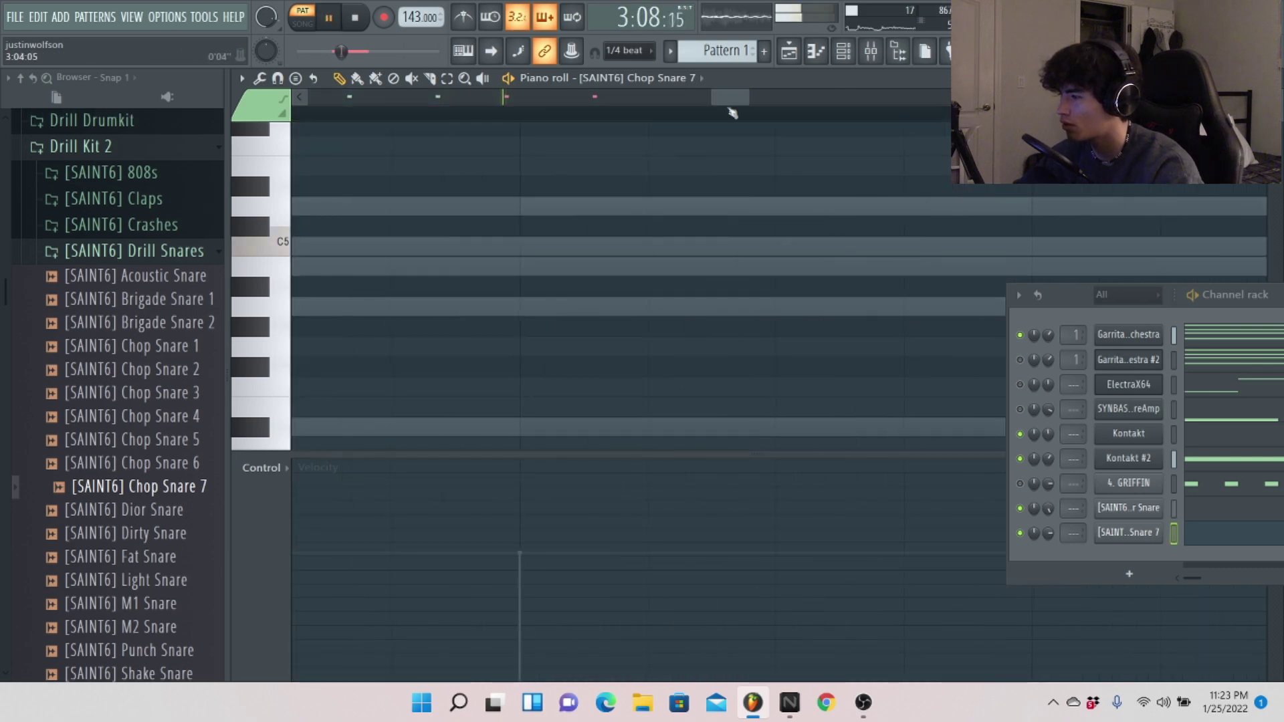
pyautogui.moveTo(713, 92); pyautogui.dragTo(461, 95)
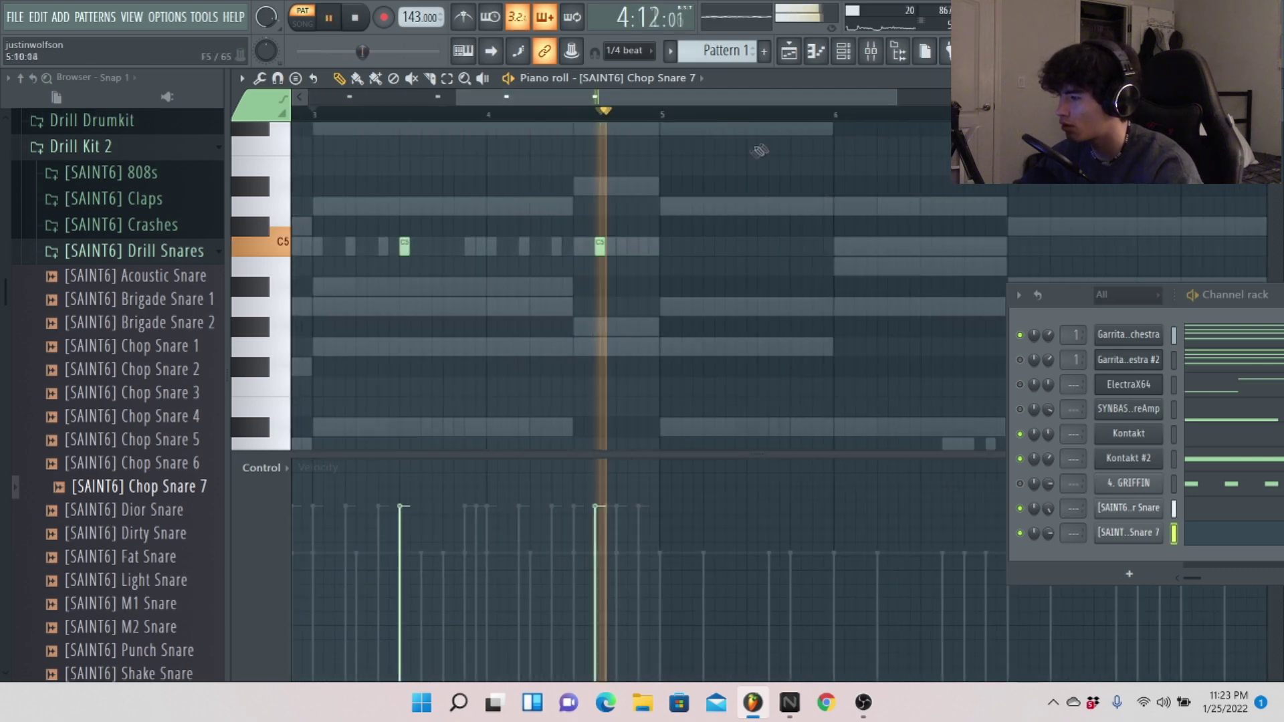
pyautogui.press('space')
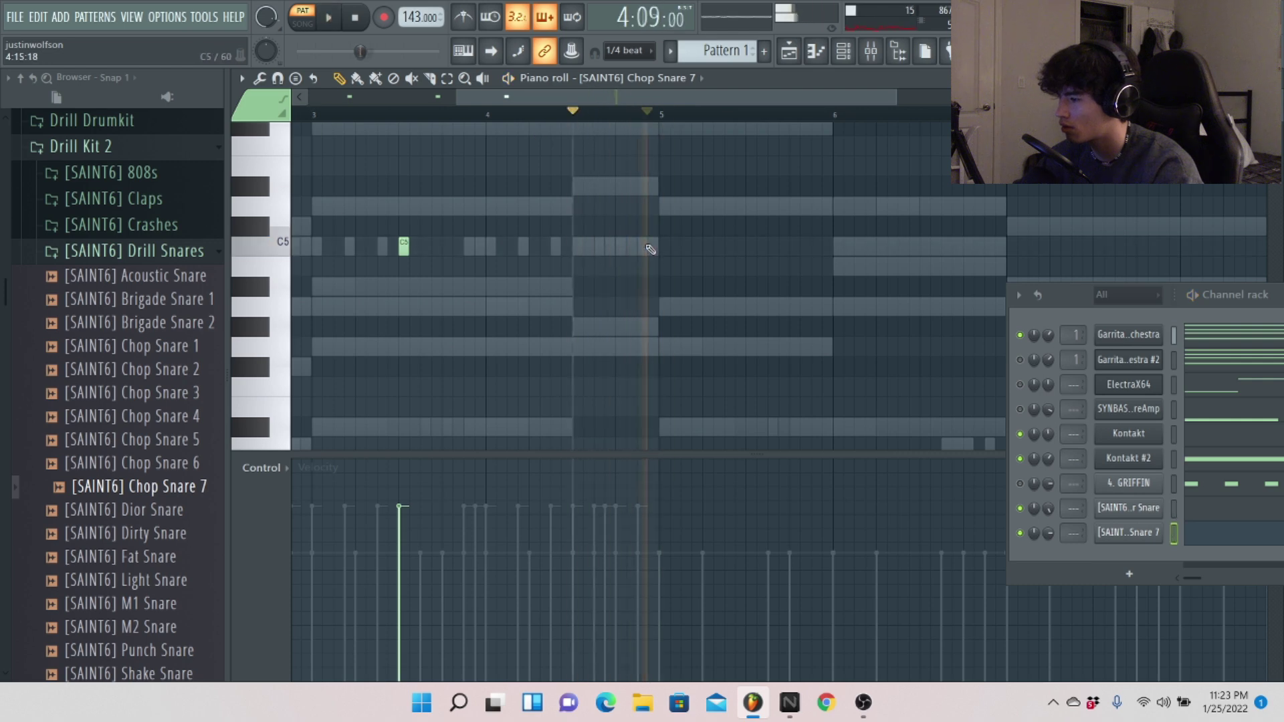
pyautogui.press('space')
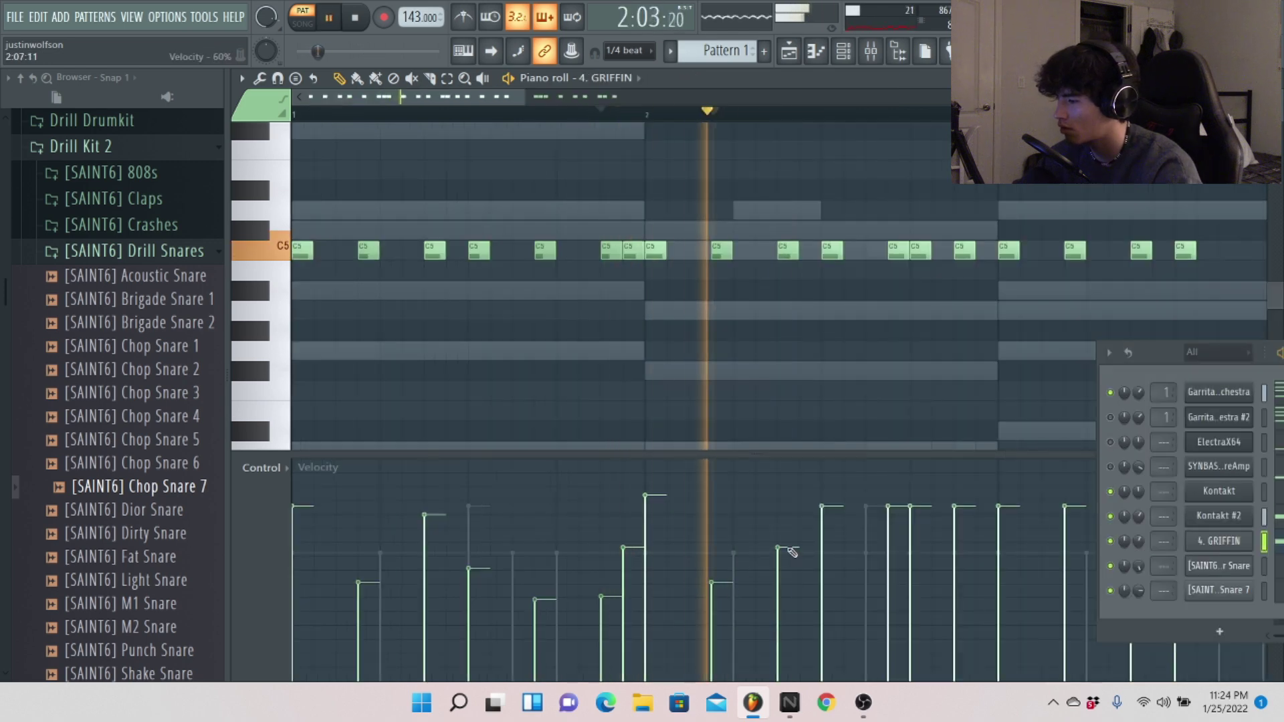
# - Vary the velocities of the 4. GRIFFIN hits, raising the last hits of the short roll at the end of bar 2
pyautogui.click(686, 114)
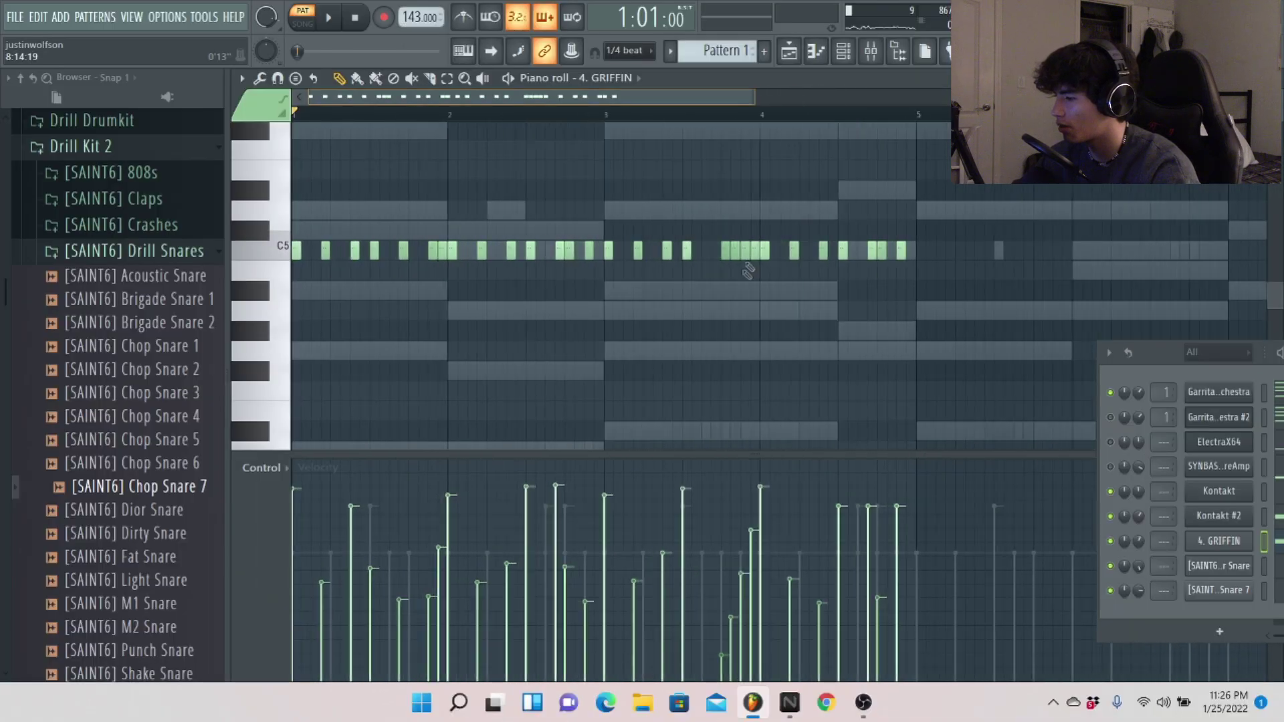
pyautogui.moveTo(1172, 331); pyautogui.dragTo(1283, 261)
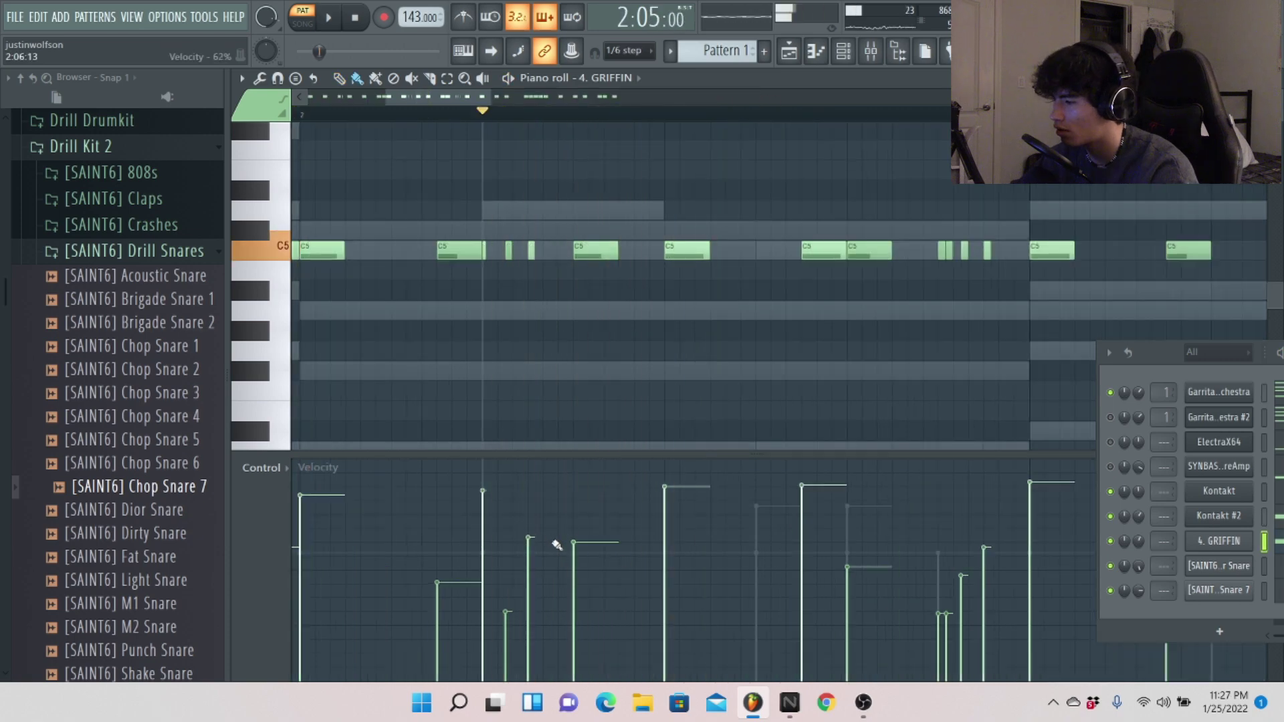
pyautogui.press('space')
pyautogui.scroll(-5, 496, 125)
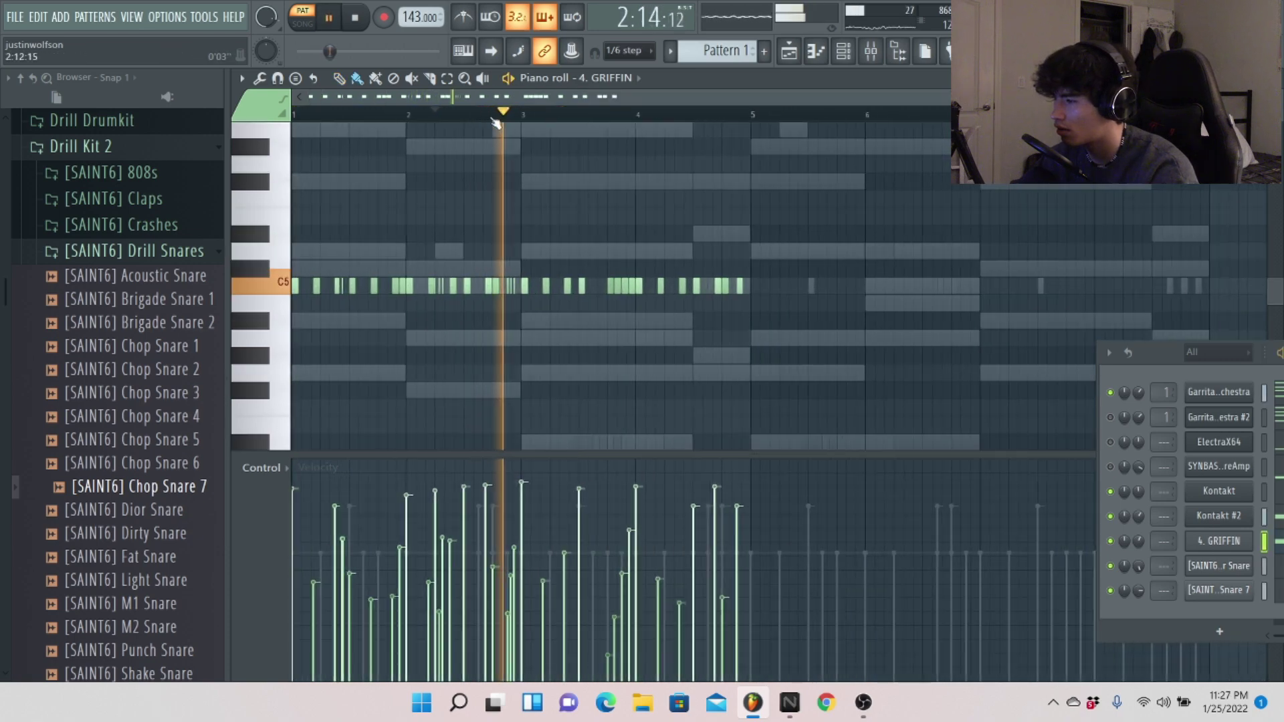
pyautogui.scroll(4, 577, 98)
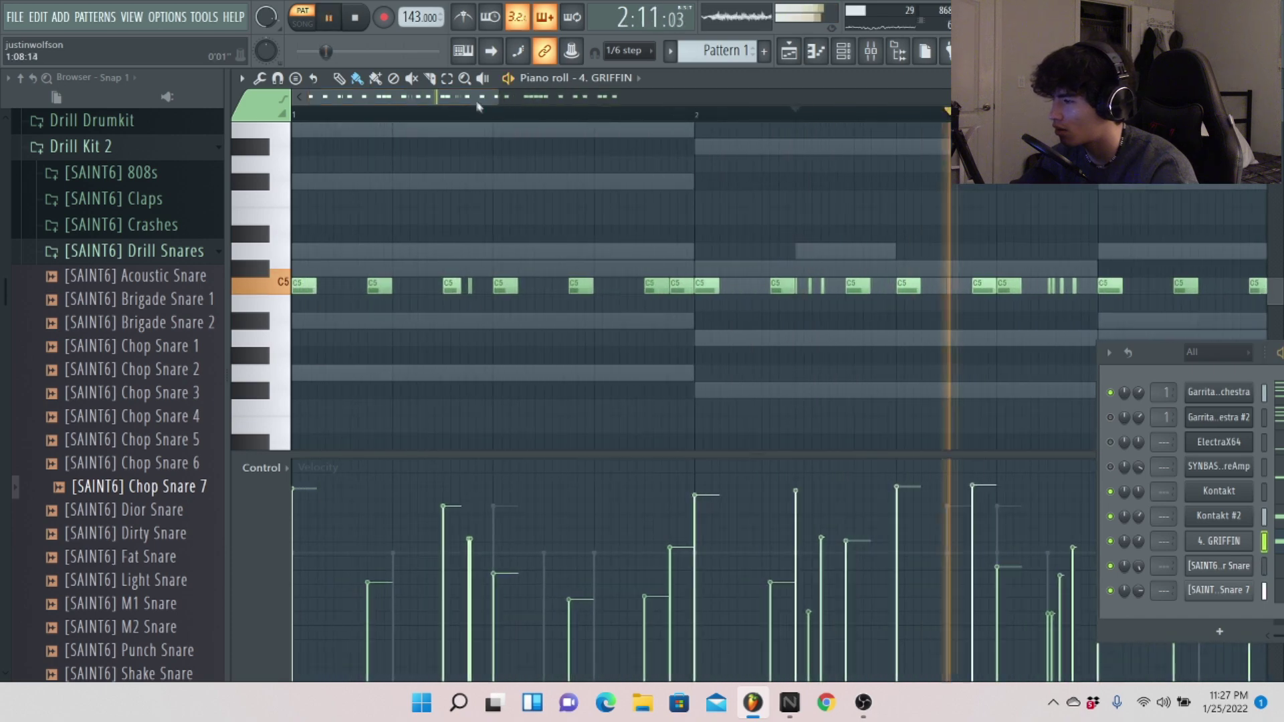
pyautogui.scroll(1, 578, 98)
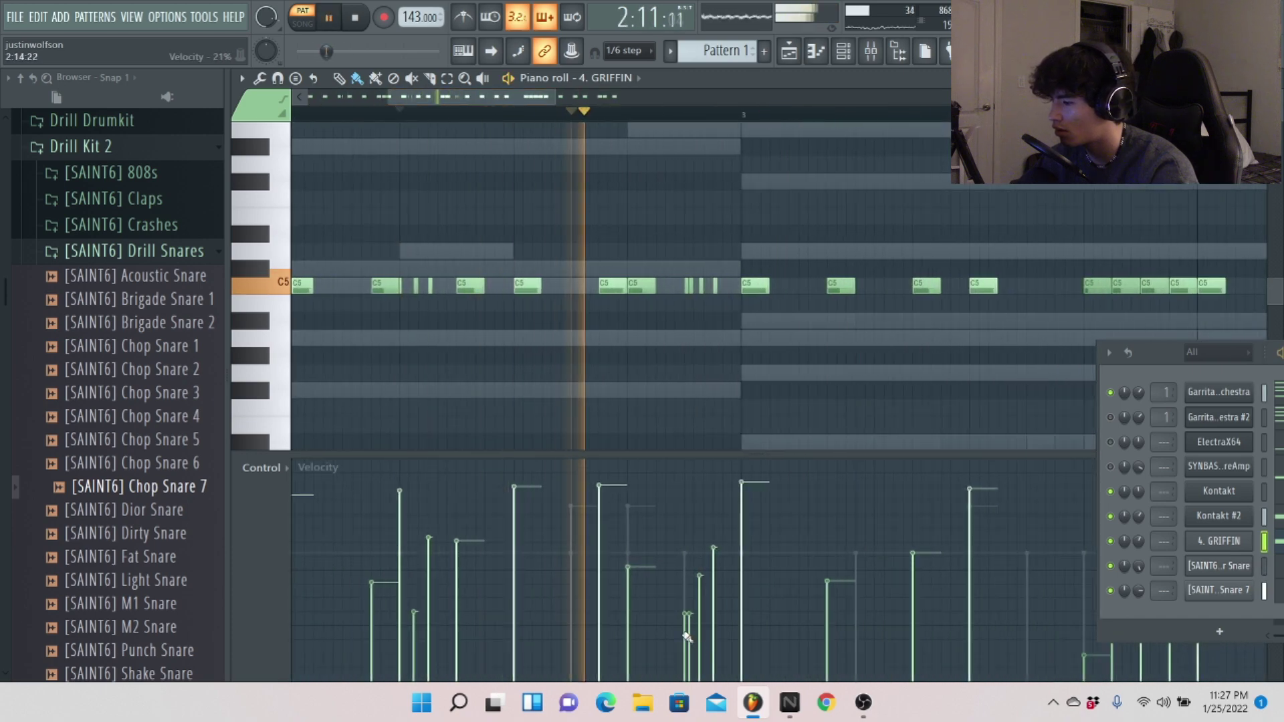
pyautogui.moveTo(725, 507); pyautogui.dragTo(726, 500)
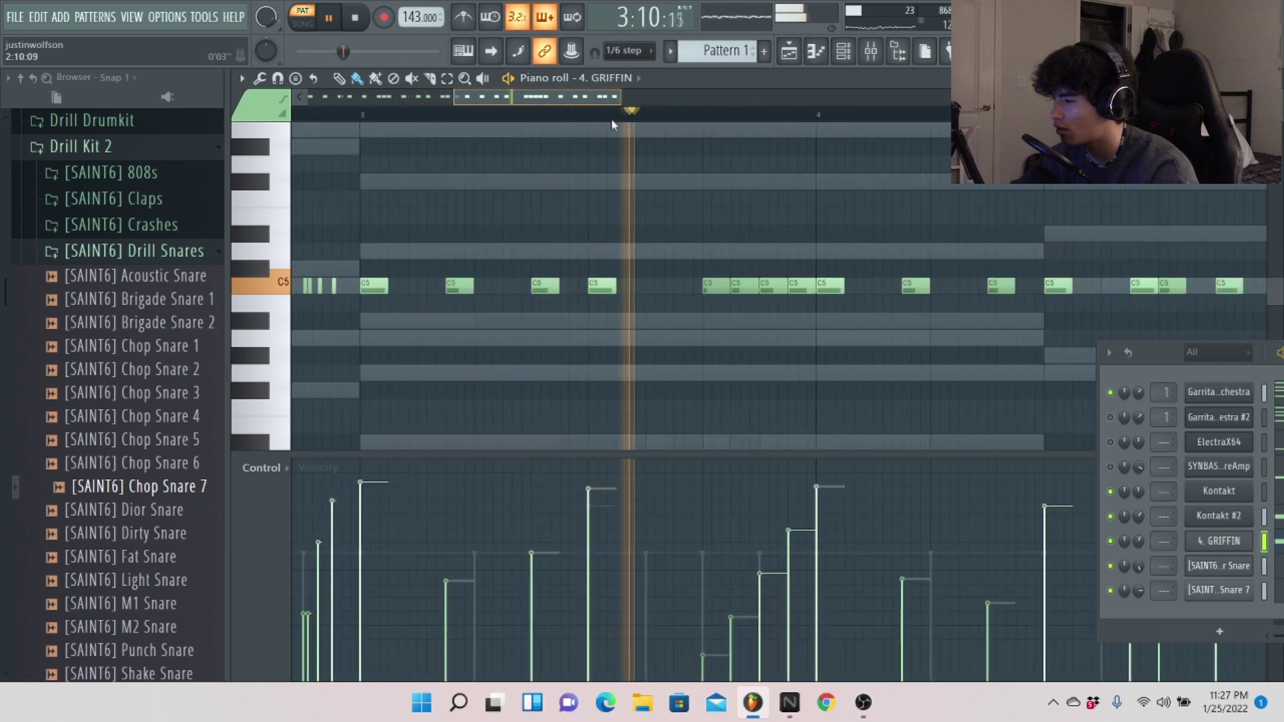
pyautogui.click(630, 123)
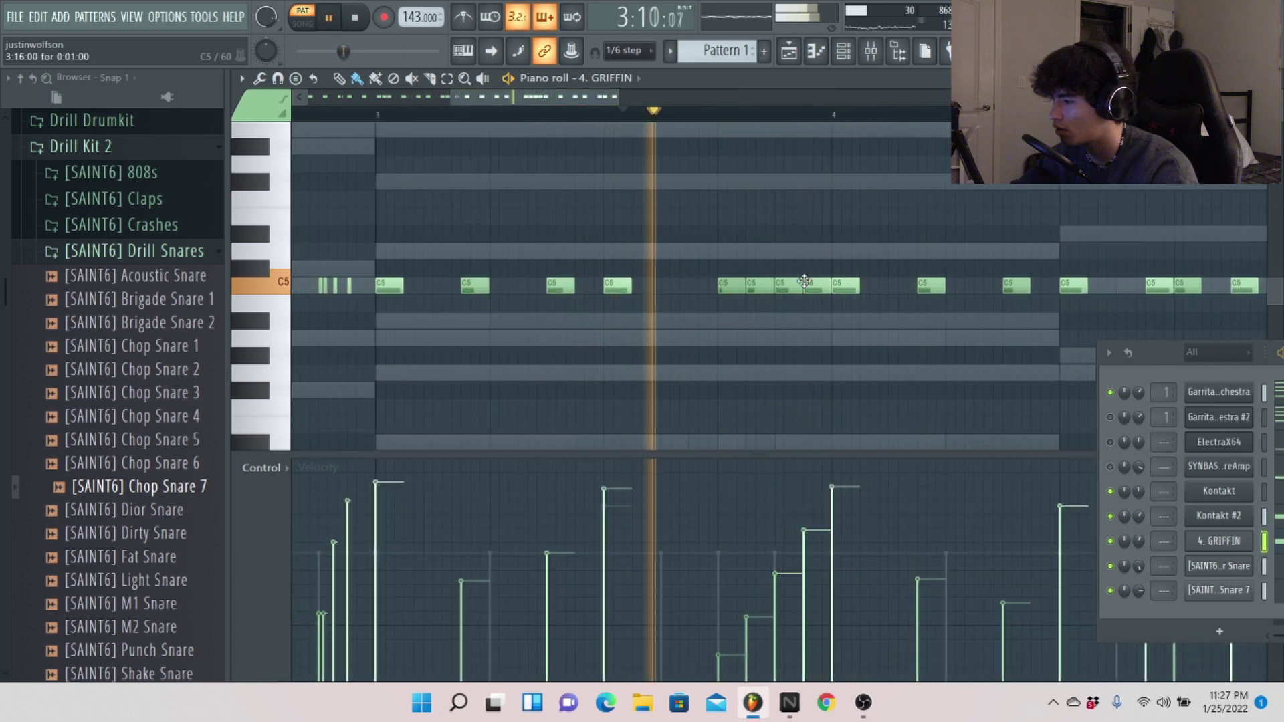
pyautogui.click(592, 122)
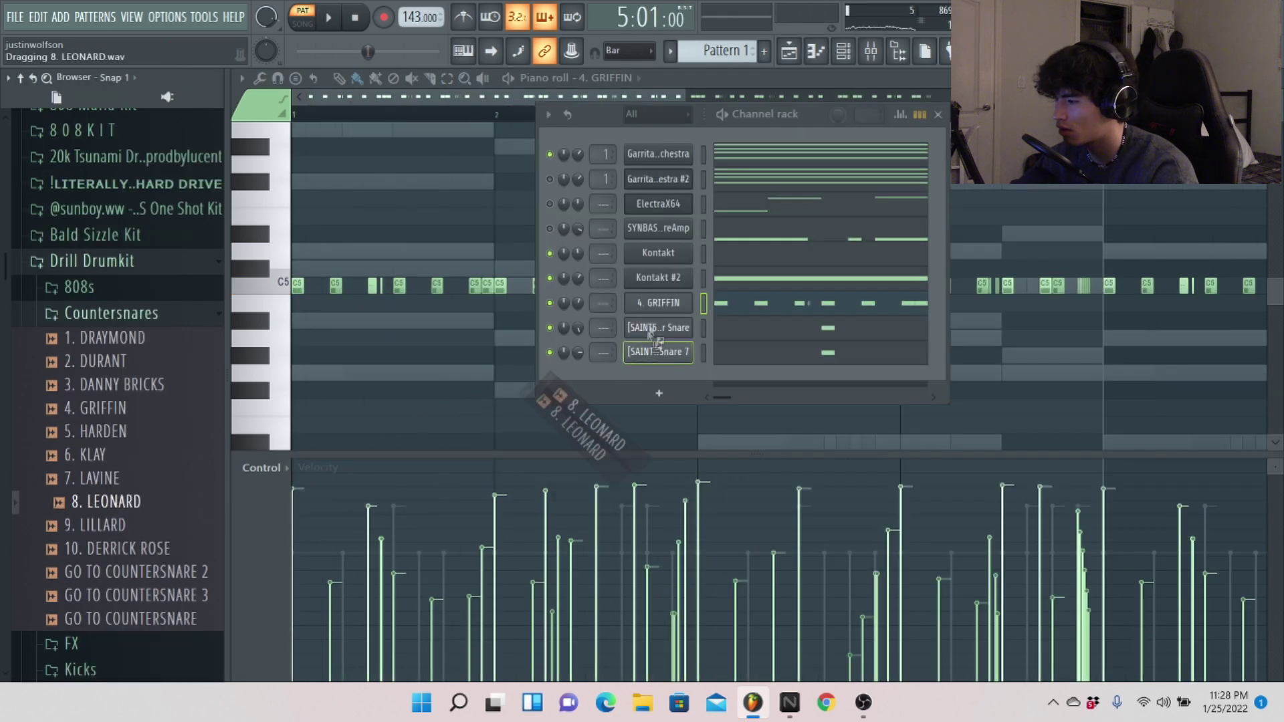
# - Replace the 4. GRIFFIN channel's sample with 8. LEONARD from the Drill Drumkit's Countersnares, keeping its pattern
pyautogui.moveTo(650, 334); pyautogui.dragTo(658, 305)
pyautogui.press('space')
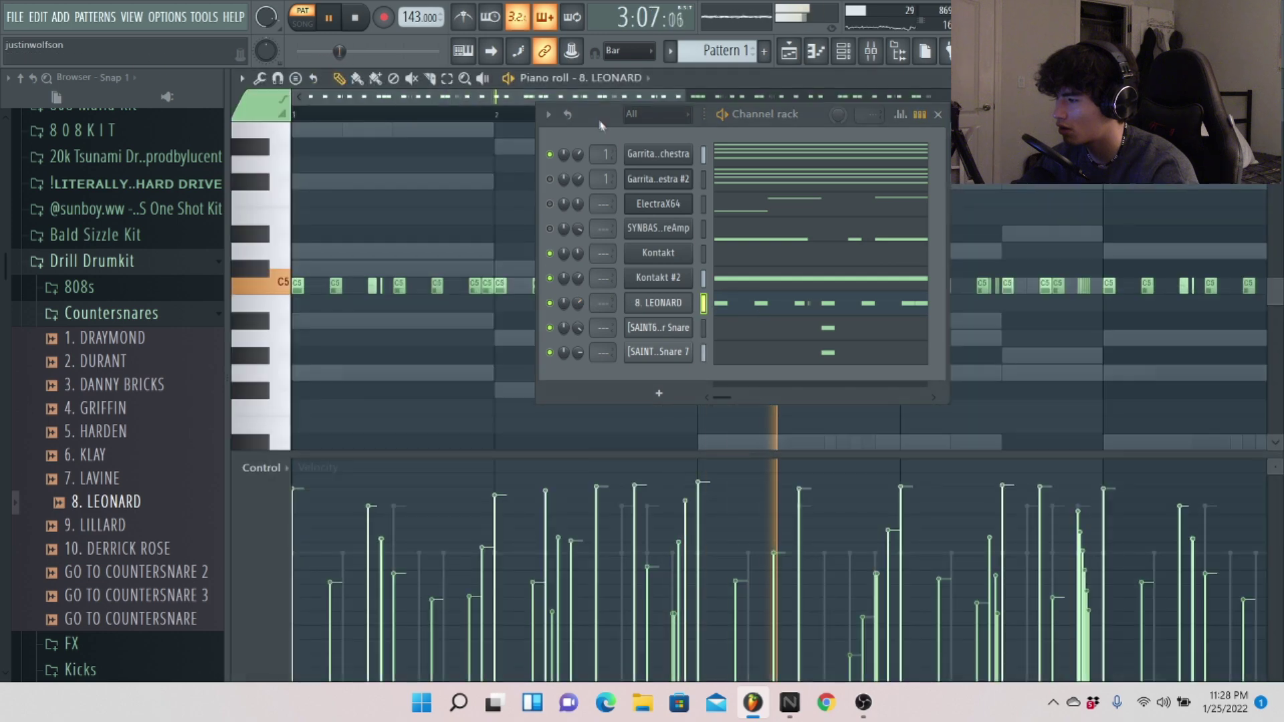
pyautogui.moveTo(600, 125); pyautogui.dragTo(1258, 573)
# - Thin the short 8. LEONARD roll around beat 3 of bar 2 by one hit, lowering its last hit's velocity and raising the following note's
pyautogui.scroll(3, 422, 136)
pyautogui.scroll(2, 421, 136)
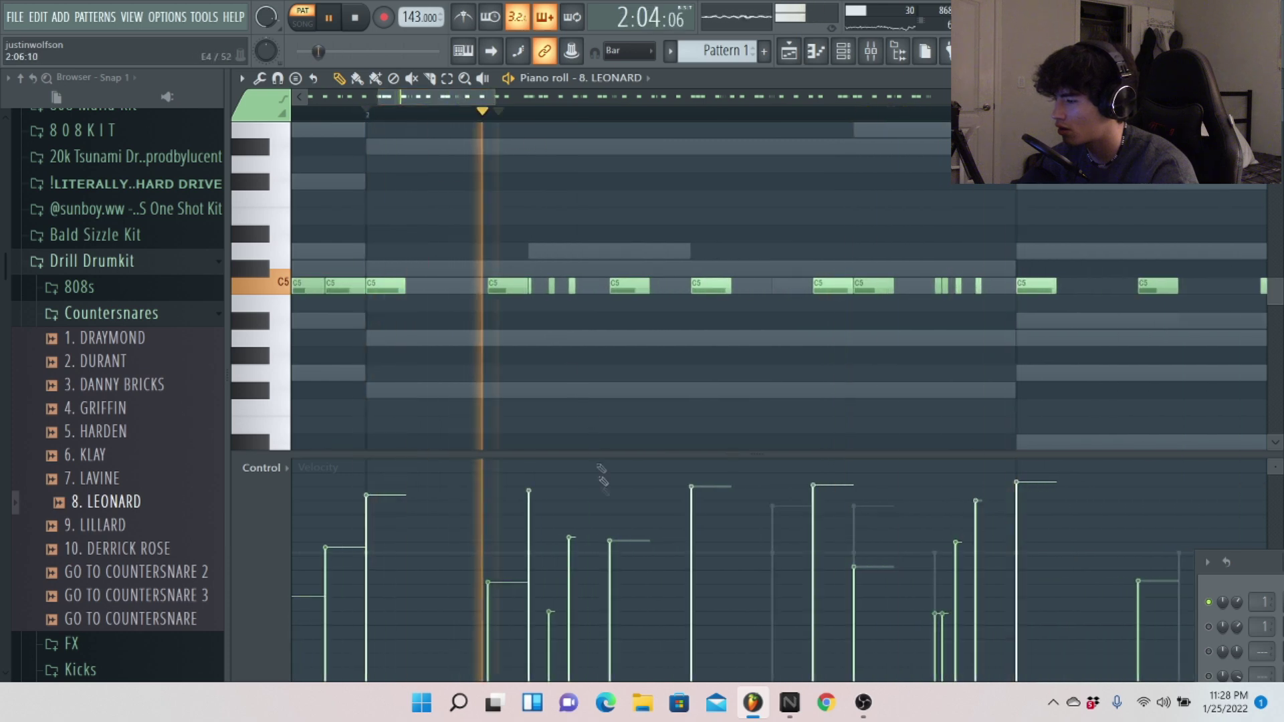
pyautogui.press('space')
pyautogui.click(582, 611)
pyautogui.click(650, 513)
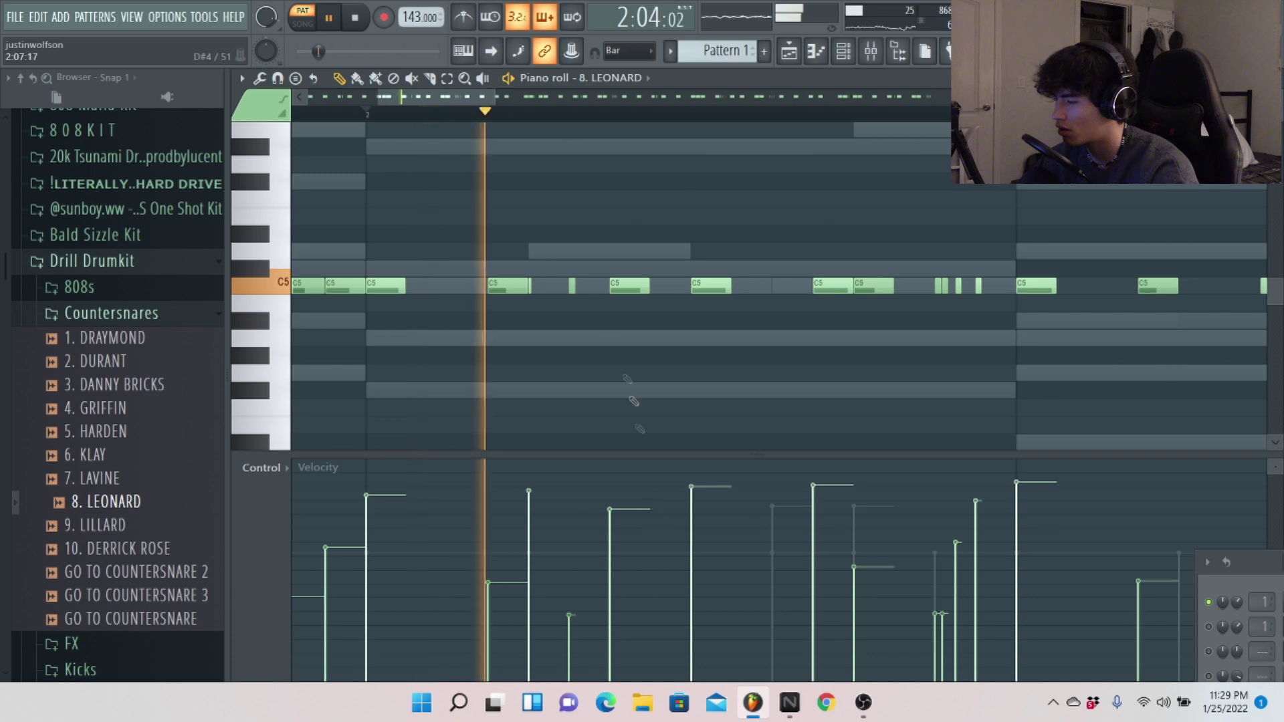
pyautogui.moveTo(530, 98); pyautogui.dragTo(319, 213)
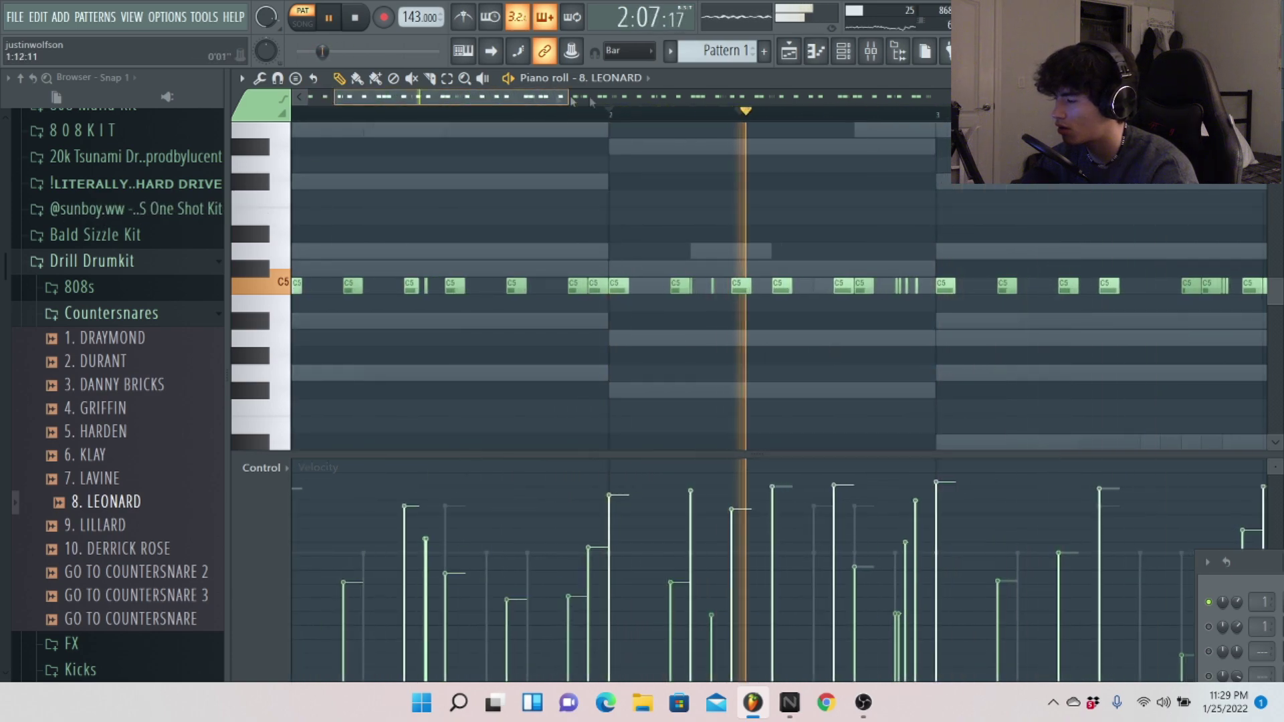
pyautogui.hscroll(6, 682, 120)
pyautogui.hscroll(2, 862, 234)
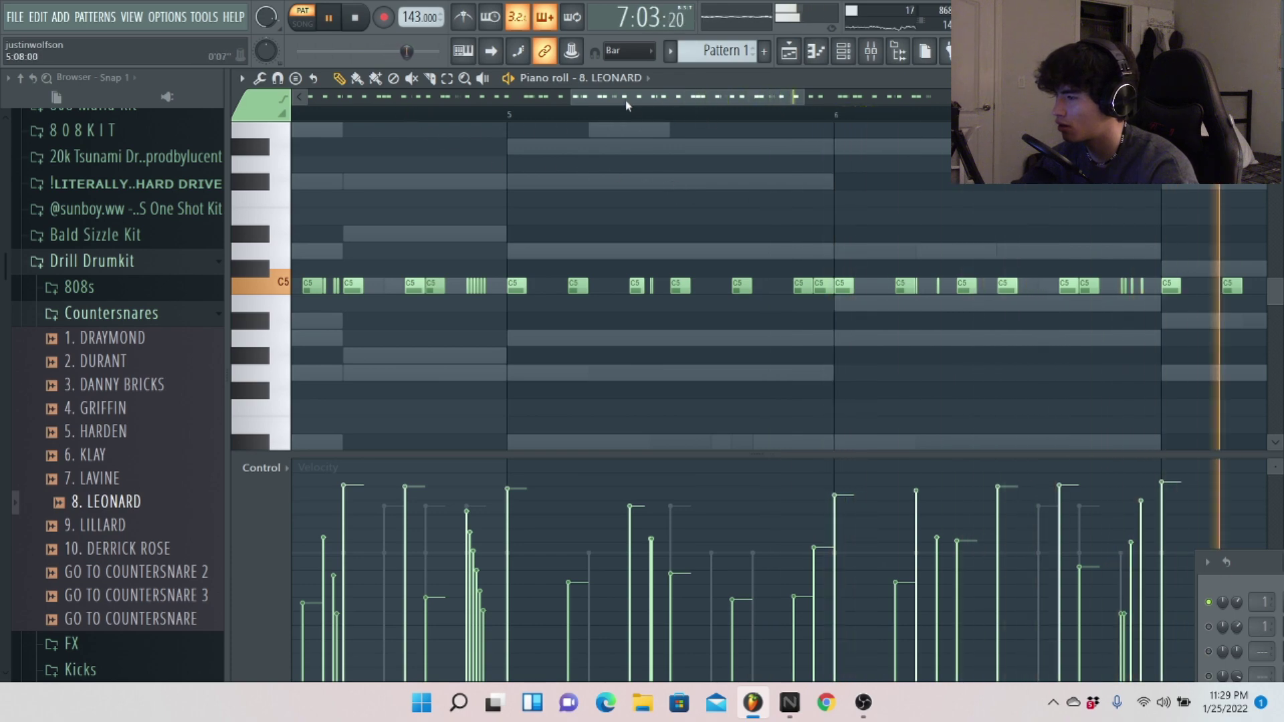
pyautogui.moveTo(572, 95); pyautogui.dragTo(308, 95)
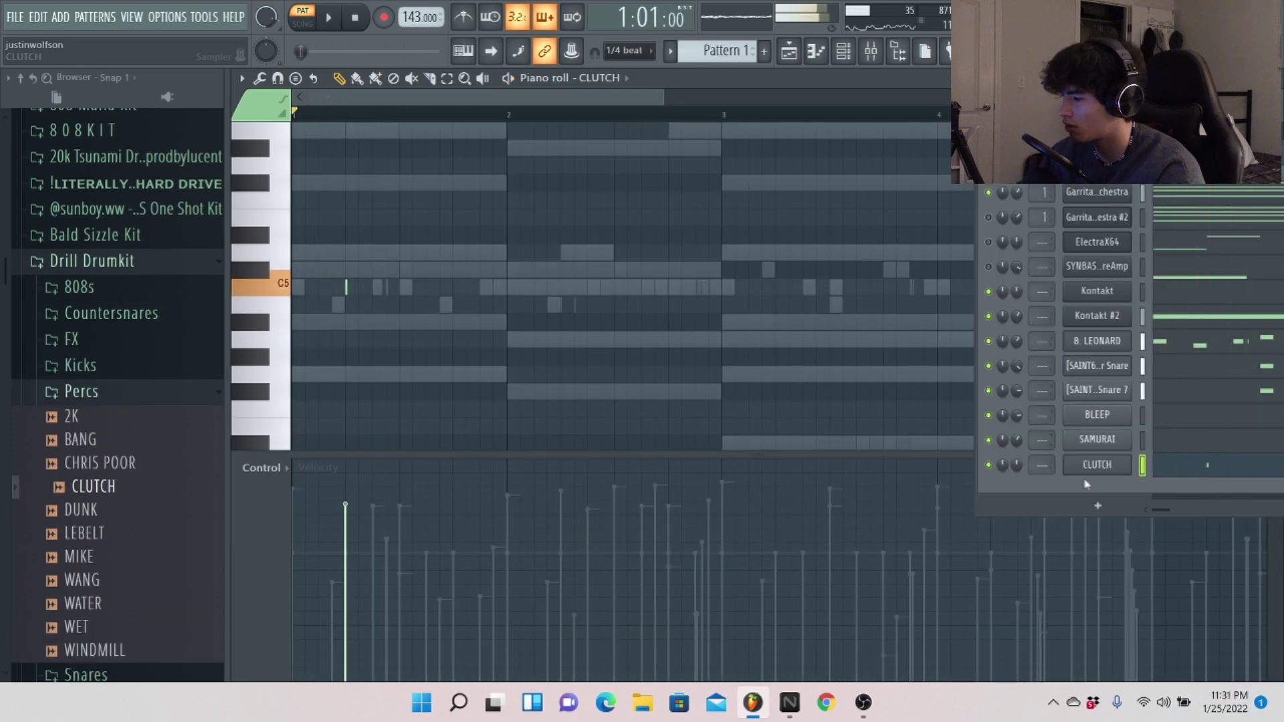
# - Shorten the CLUTCH percussion sample with a quick fade-out in its channel settings
pyautogui.click(1090, 467)
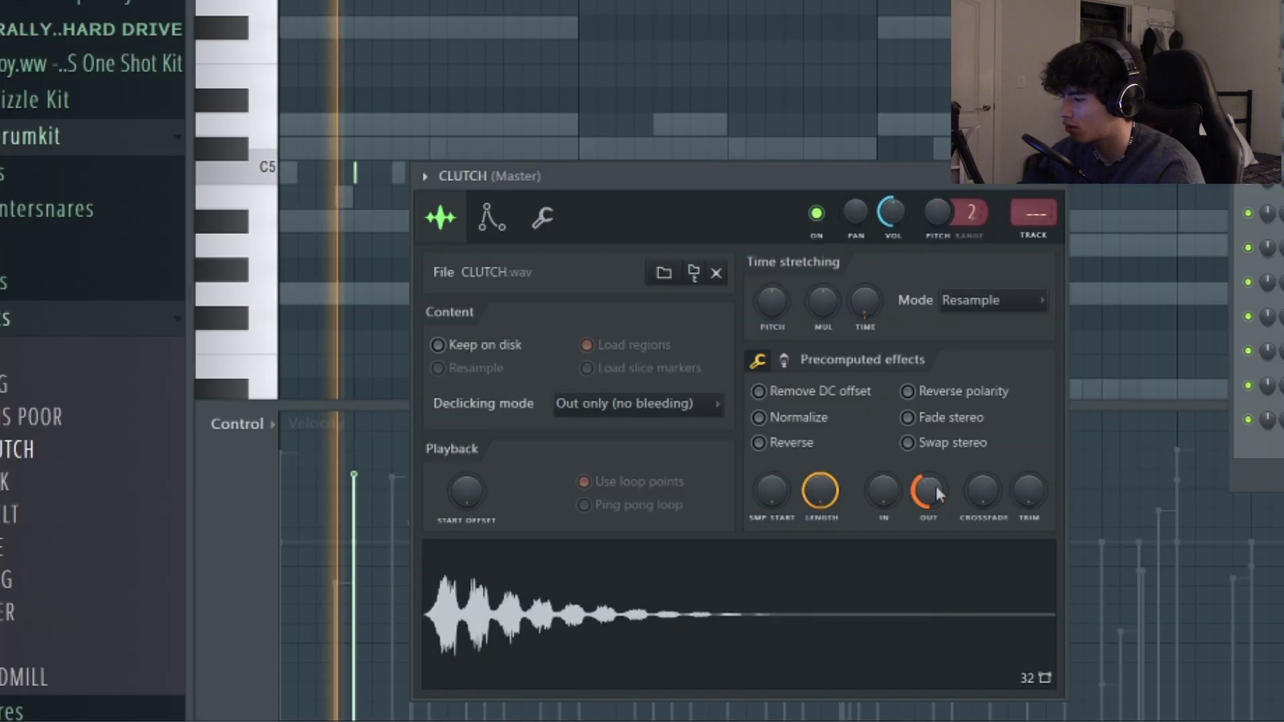
pyautogui.press('Escape')
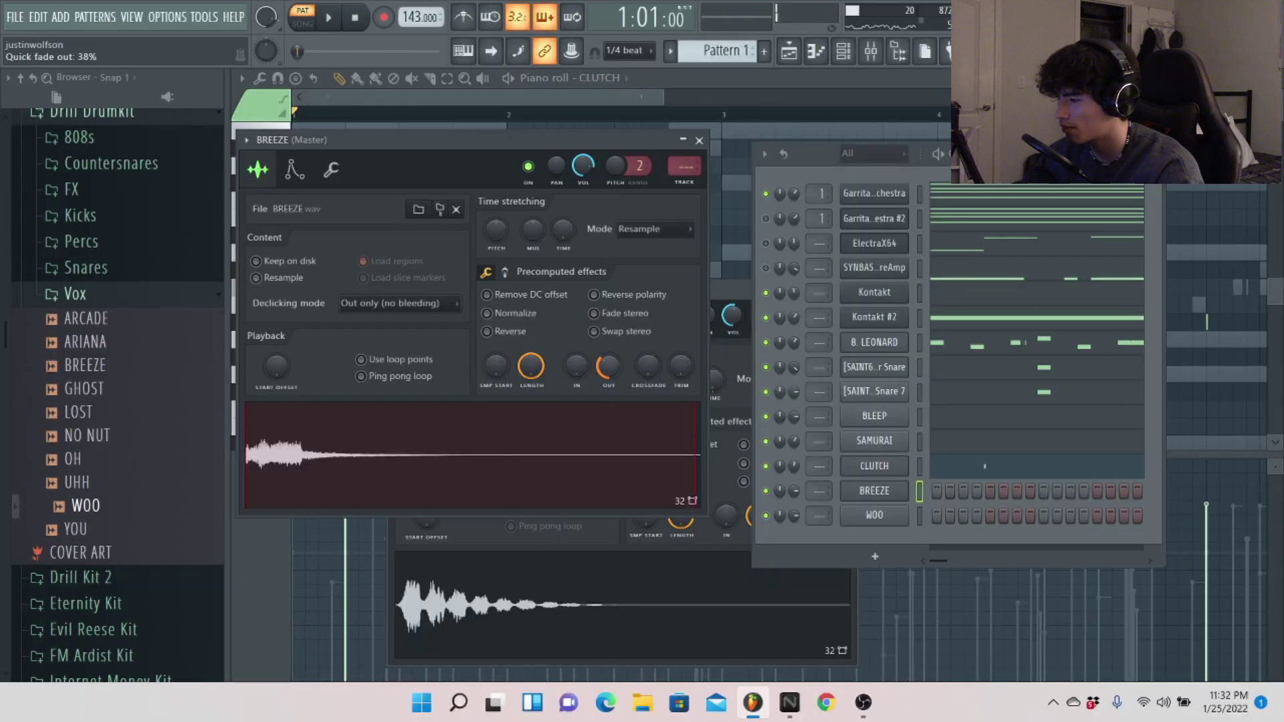
# - Place two very short BREEZE F5 hits on beats 3 and 4 of bar 2, the second softer, and duplicate them in bar 6
pyautogui.rightClick(488, 438)
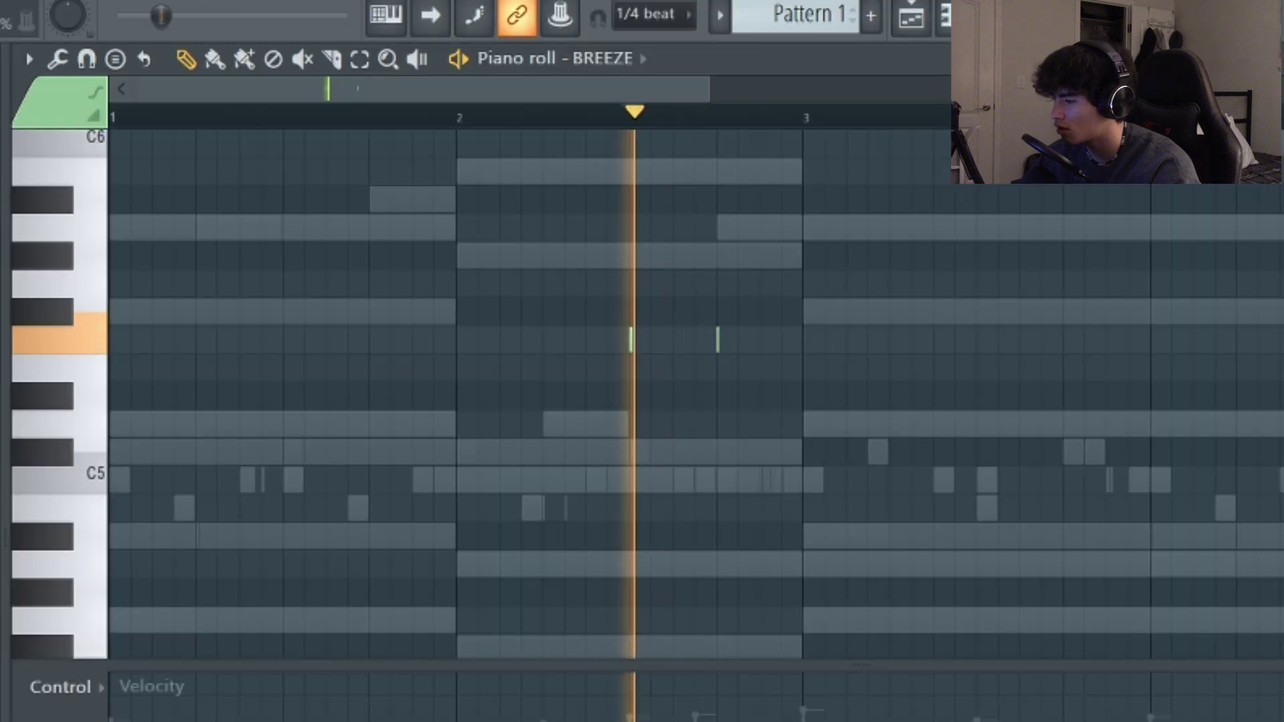
pyautogui.hotkey('ctrl', 'a')
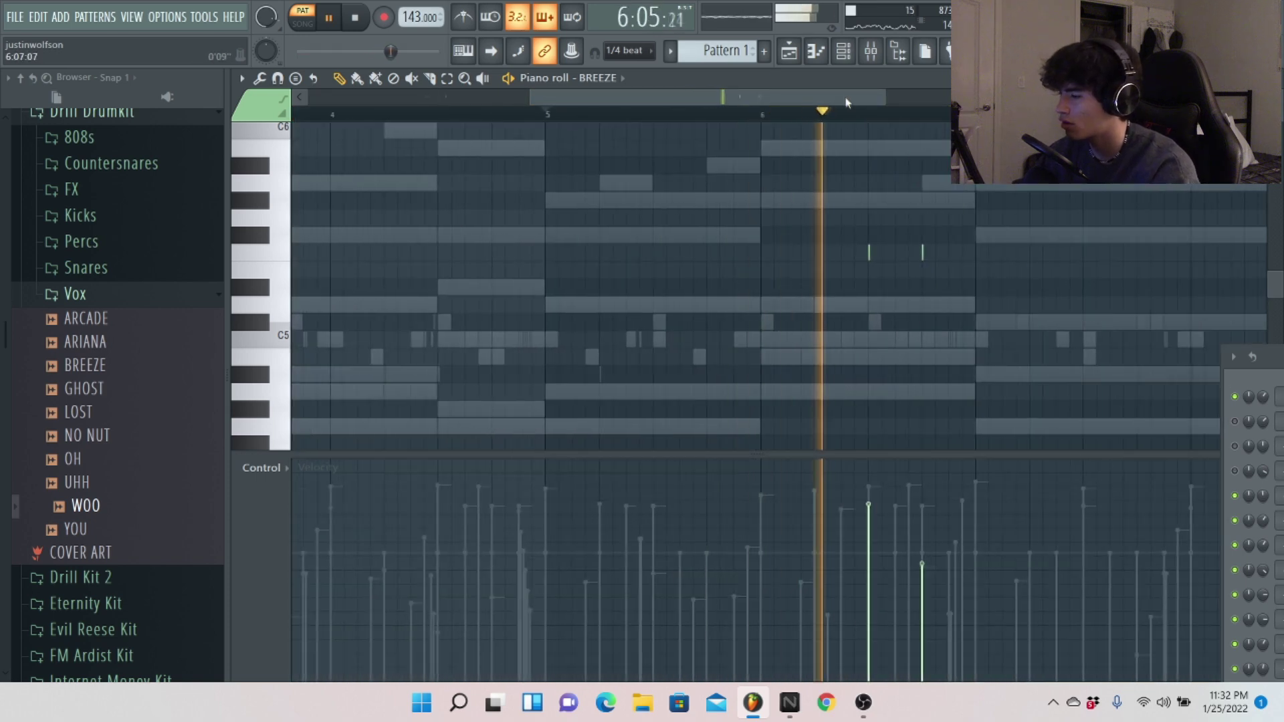
pyautogui.hscroll(-4, 1183, 199)
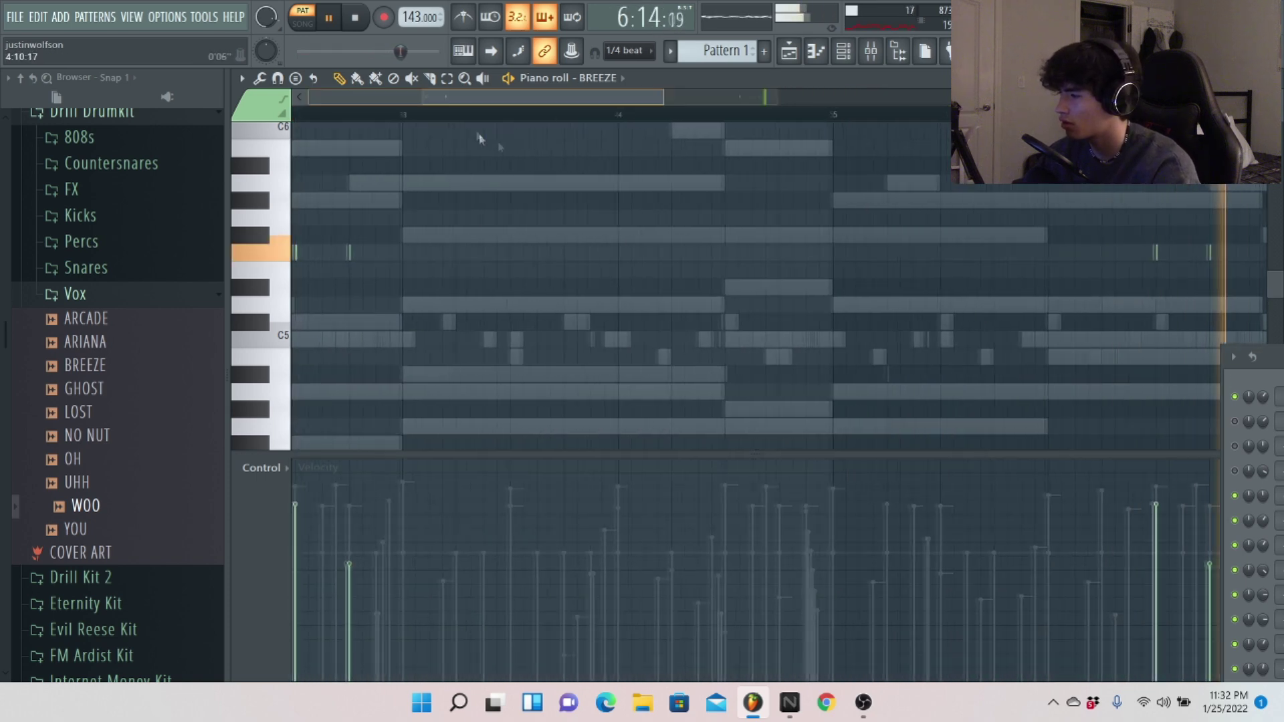
# - Inspect the WOO vox channel's sample settings
pyautogui.press('F6')
pyautogui.click(843, 458)
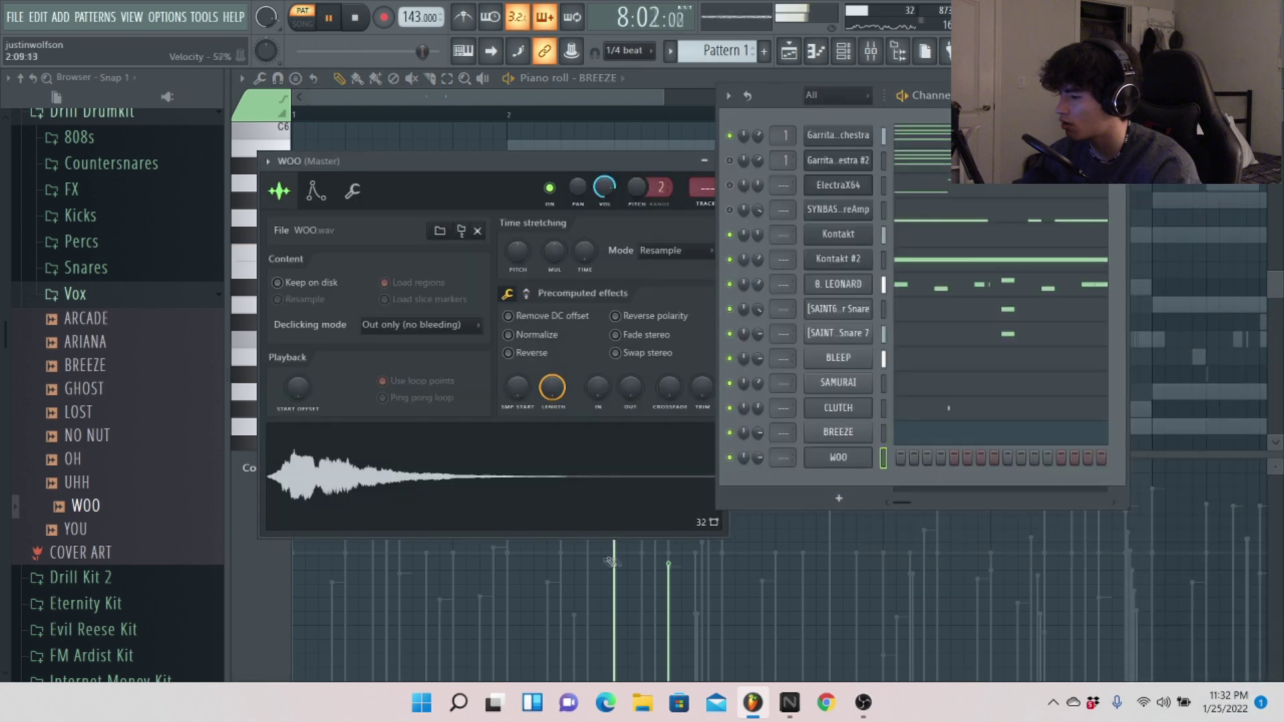
pyautogui.rightClick(862, 456)
pyautogui.press('Escape')
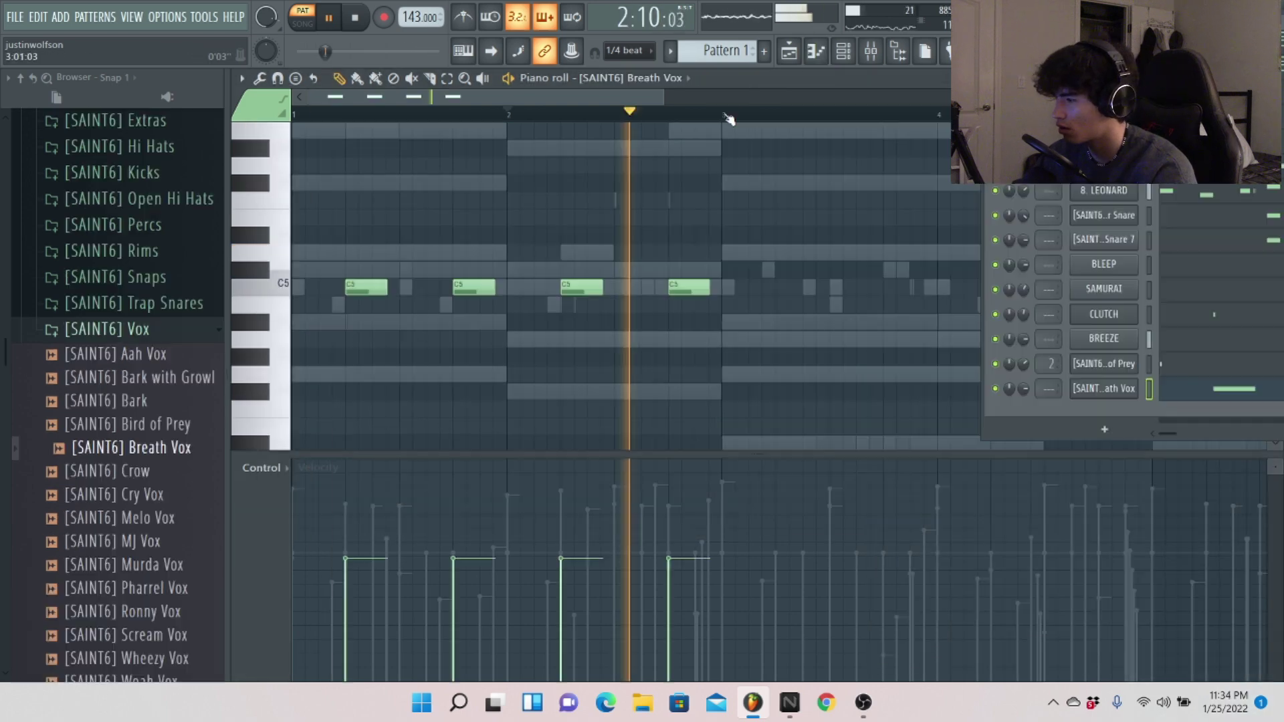
# - Duplicate the four Breath Vox C5 notes of bars 1 and 2 until the pattern fills all eight bars
pyautogui.hotkey('ctrl', 'b')
pyautogui.hotkey('ctrl', 'd')
pyautogui.hotkey('ctrl', 'a')
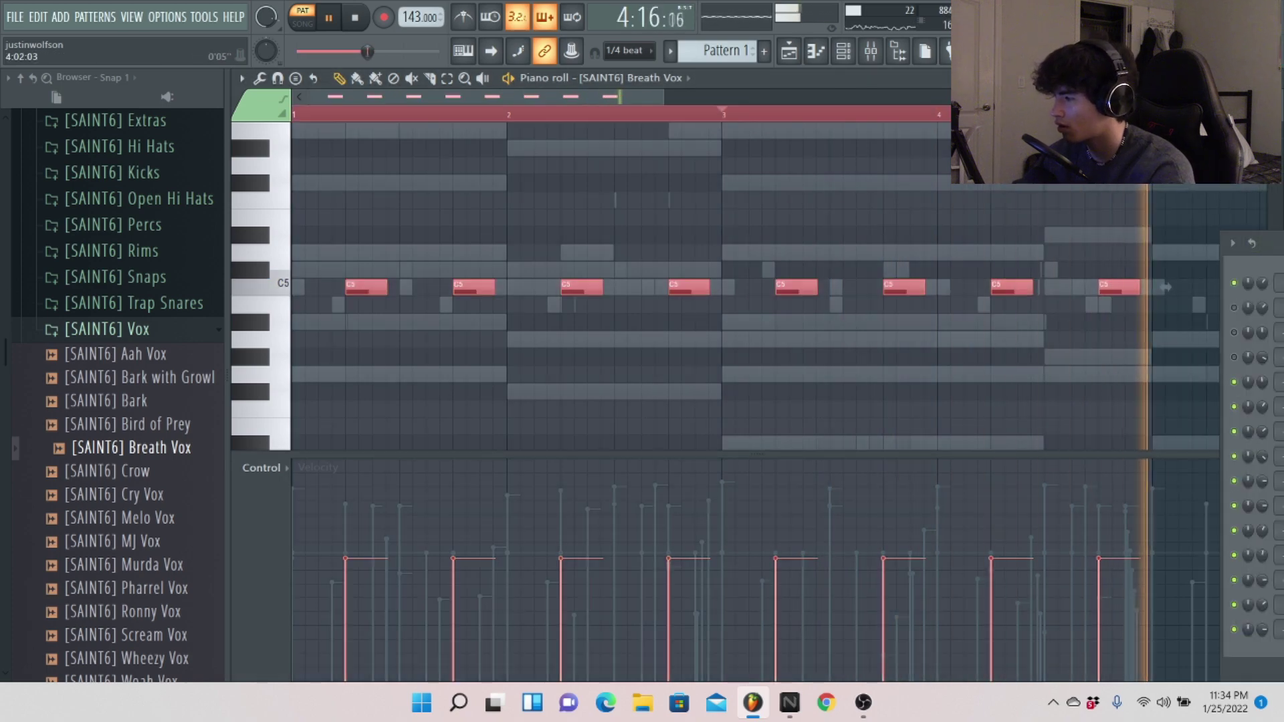
pyautogui.hotkey('ctrl', 'b')
pyautogui.hotkey('ctrl', 'd')
# - Add the Melo Vox sample as a new channel with three C#5 notes of falling velocity on beats 1 and 3 of bar 1 and beat 1 of bar 2
pyautogui.press('F6')
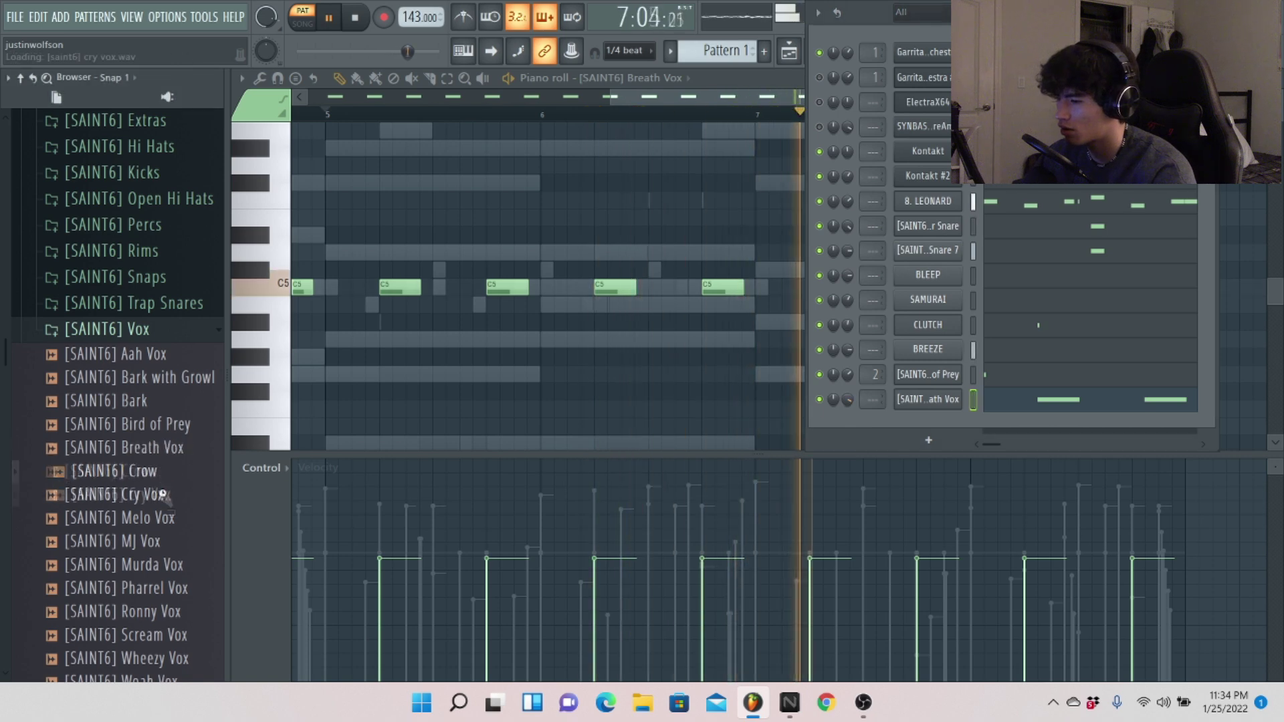
pyautogui.click(169, 518)
pyautogui.moveTo(939, 419)
pyautogui.mouseDown()
pyautogui.moveTo(905, 438)
pyautogui.moveTo(923, 428)
pyautogui.mouseUp()
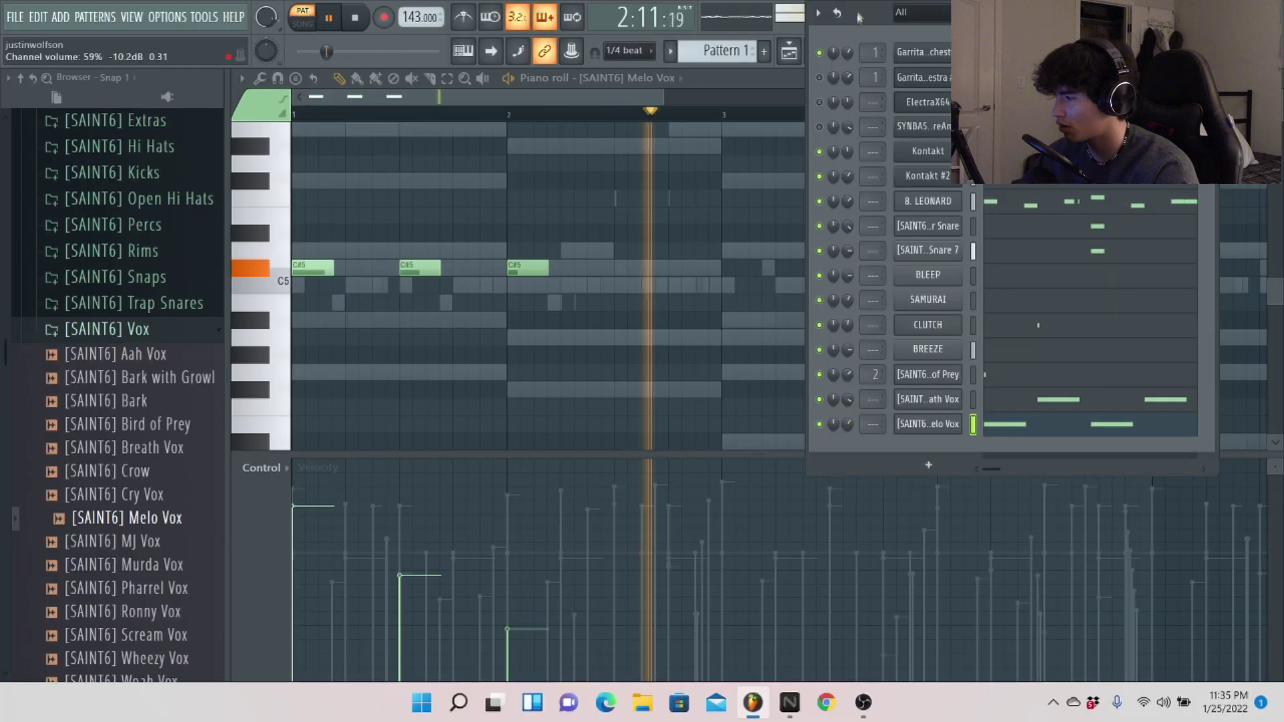
pyautogui.click(642, 131)
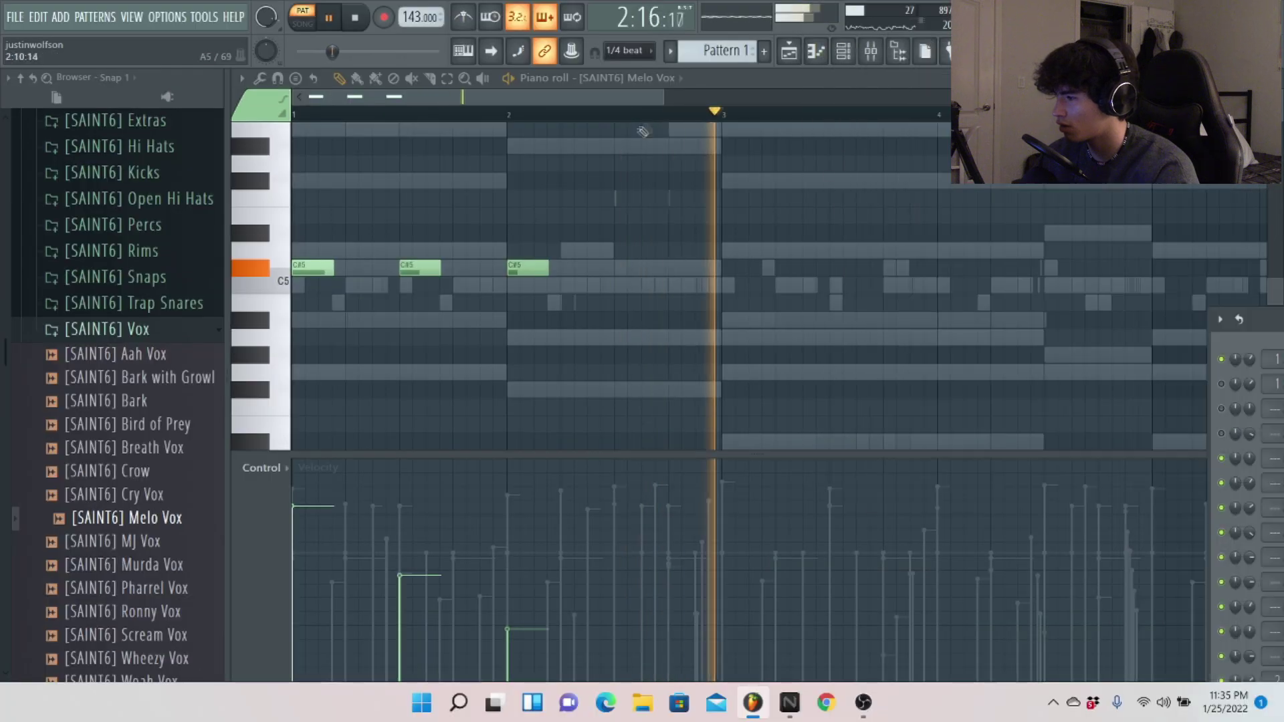
pyautogui.scroll(-3, 641, 132)
pyautogui.press('F6')
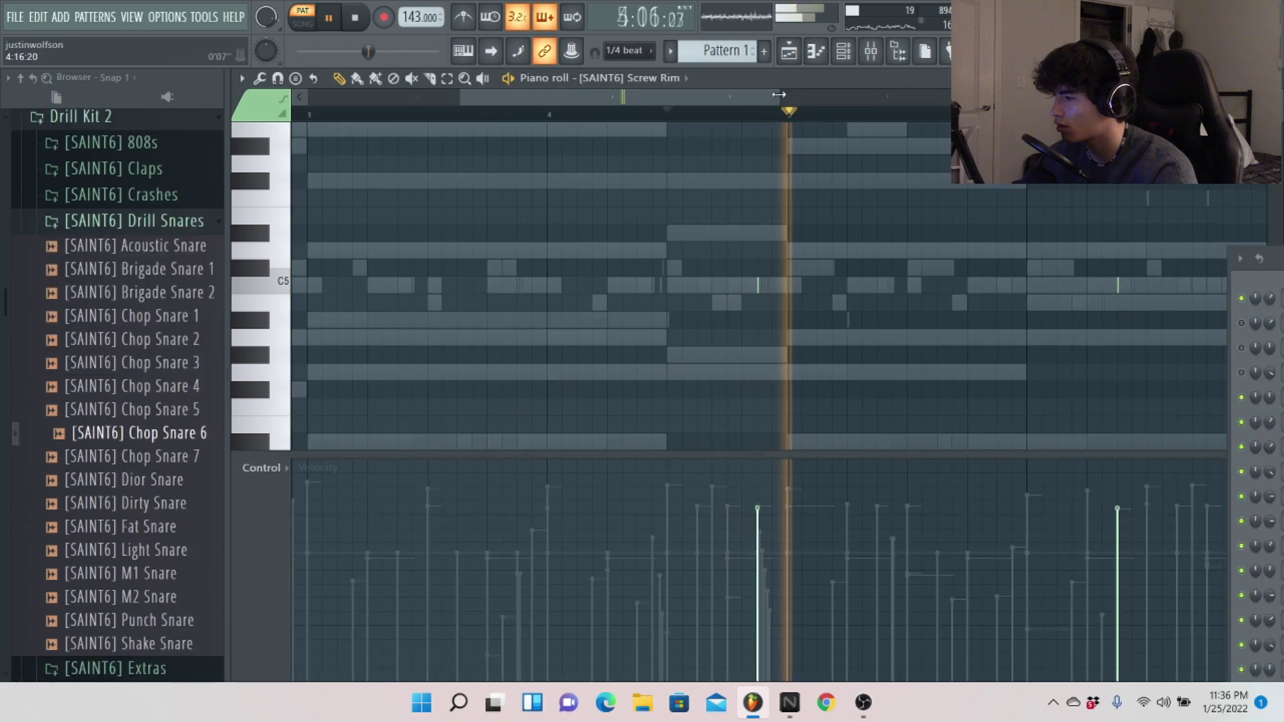
# - Place the last Screw Rim C5 hit on step 15 of bar 8
pyautogui.moveTo(778, 94); pyautogui.dragTo(1017, 100)
pyautogui.moveTo(847, 282); pyautogui.dragTo(927, 282)
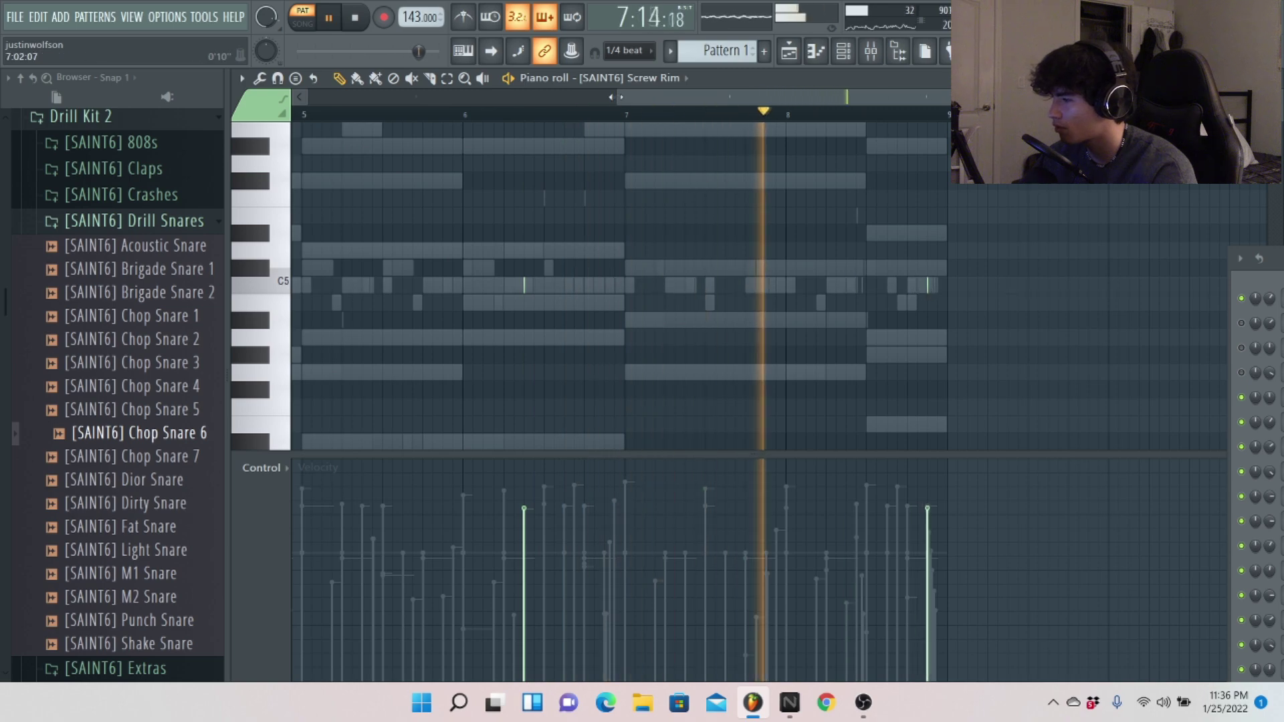
pyautogui.press('F6')
pyautogui.scroll(5, 176, 433)
pyautogui.press('space')
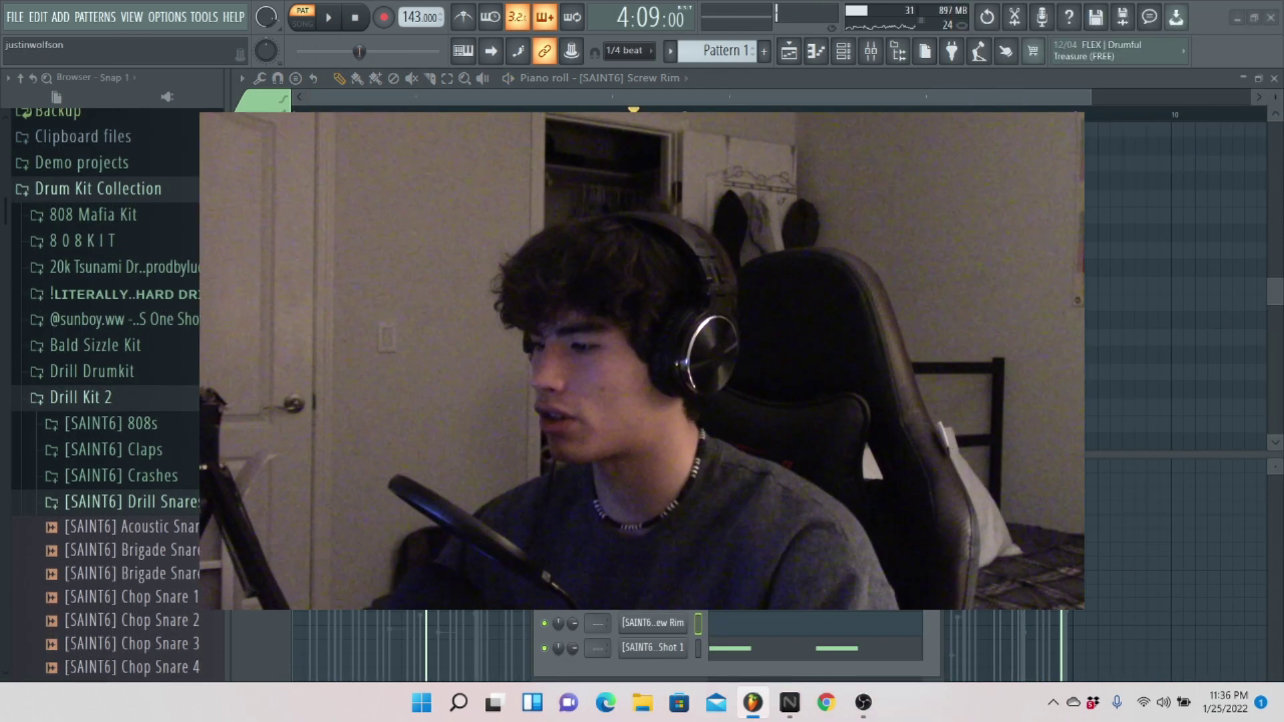
# - Open the 8. LEONARD channel's sample settings and enable Normalize
pyautogui.moveTo(735, 188); pyautogui.dragTo(855, 56)
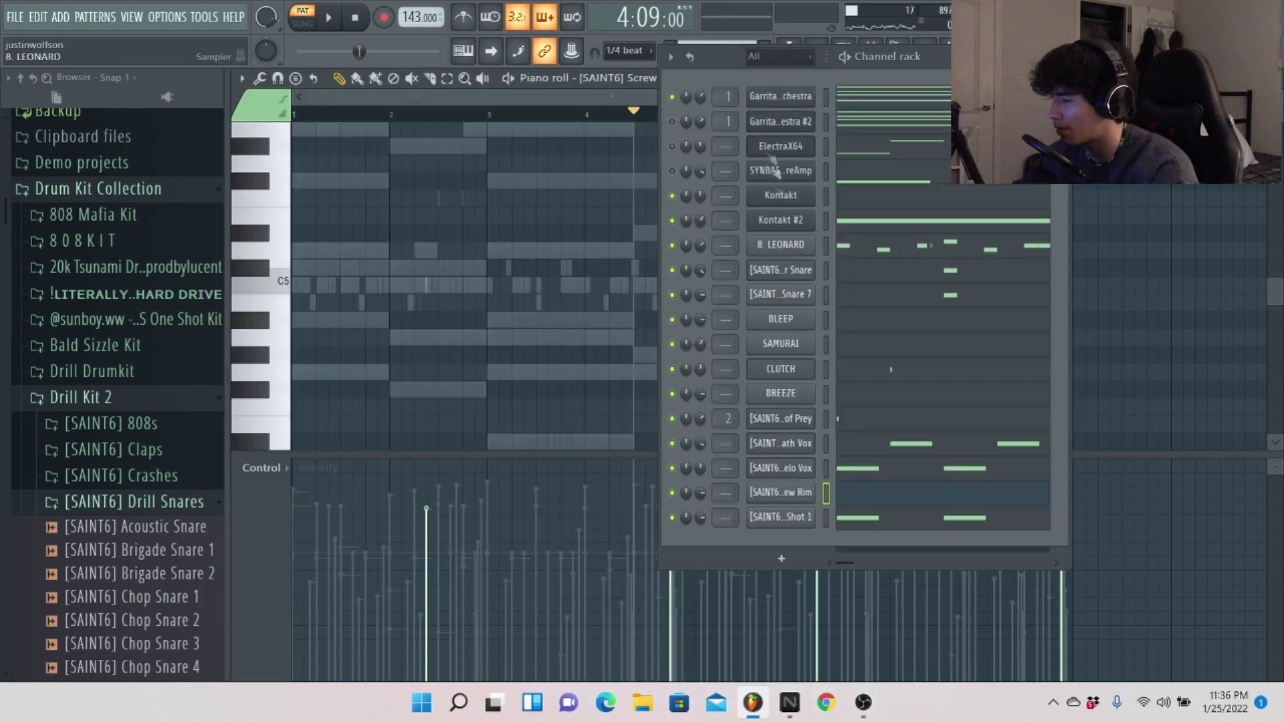
pyautogui.click(774, 275)
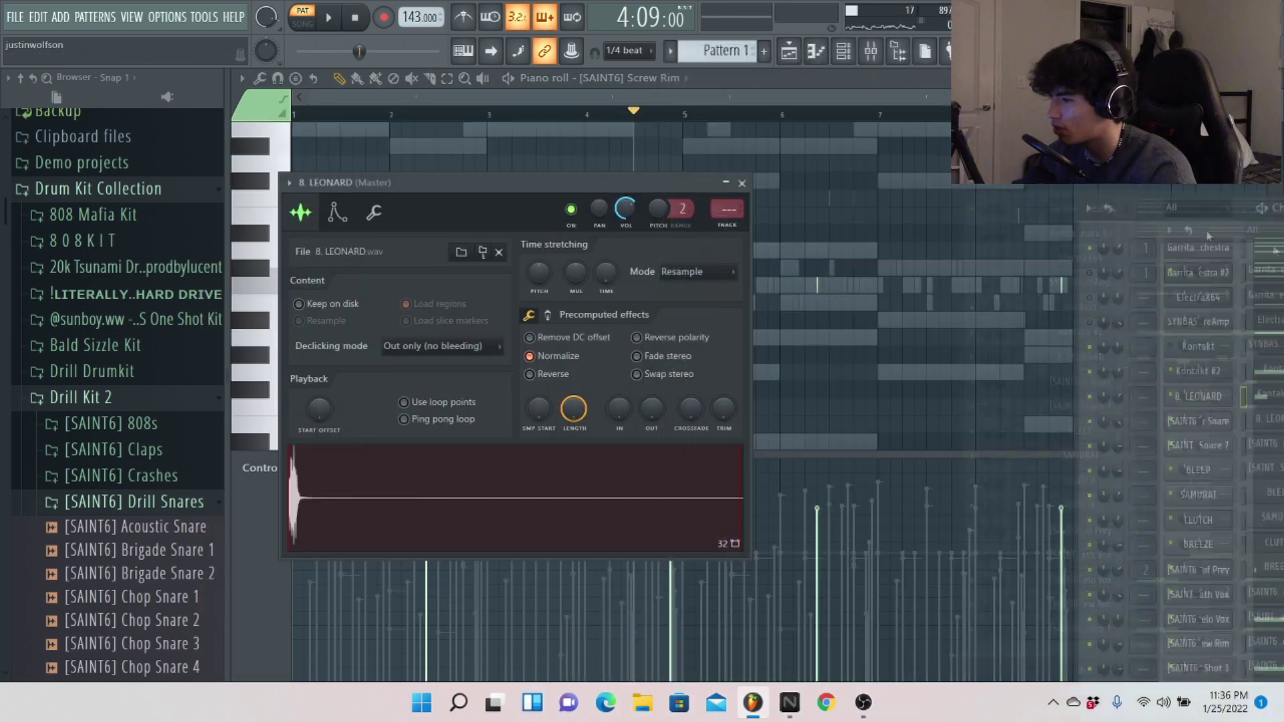
# - Check the 8. LEONARD channel's envelope and miscellaneous settings, and close its settings window
pyautogui.click(338, 214)
pyautogui.click(373, 213)
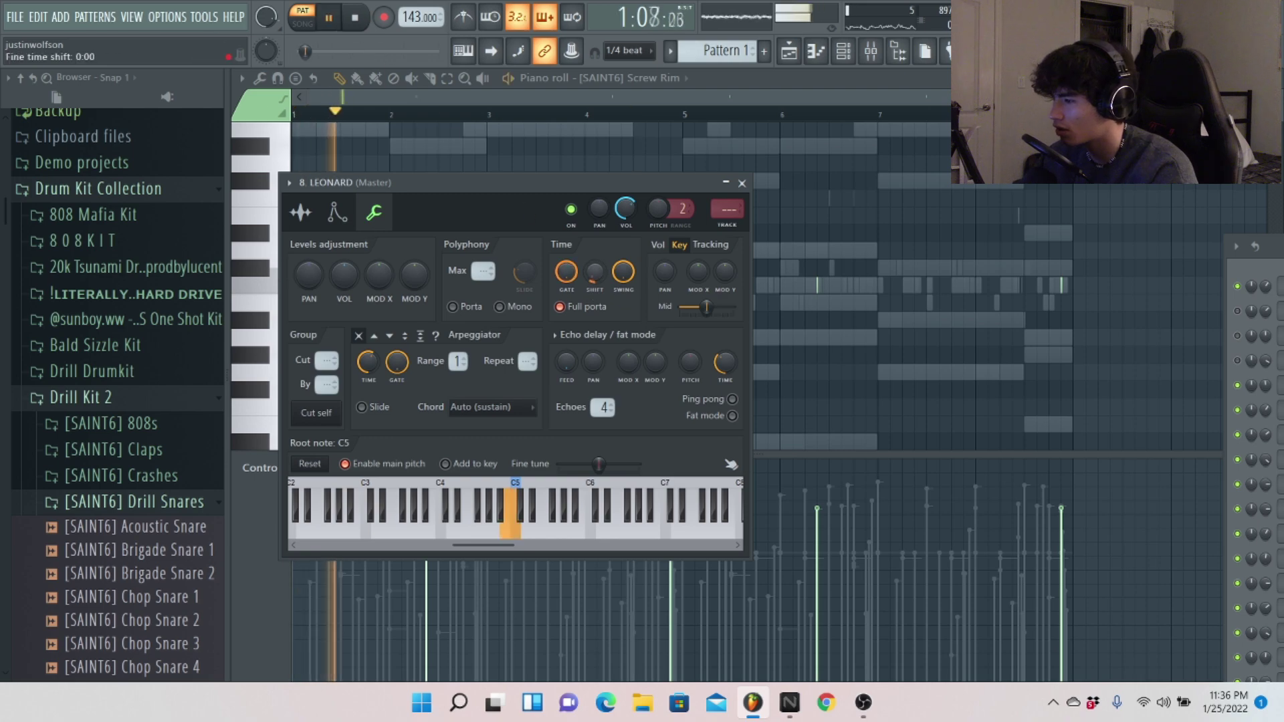
pyautogui.moveTo(1220, 246); pyautogui.dragTo(1136, 196)
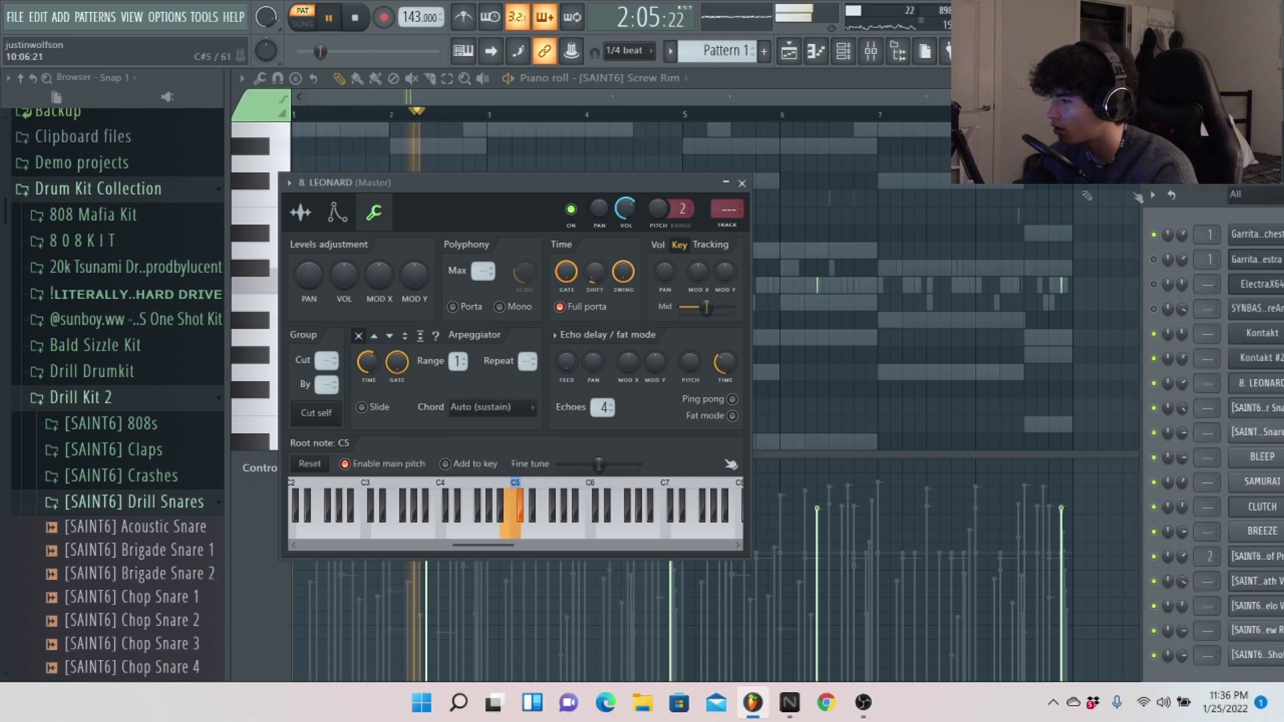
pyautogui.click(742, 184)
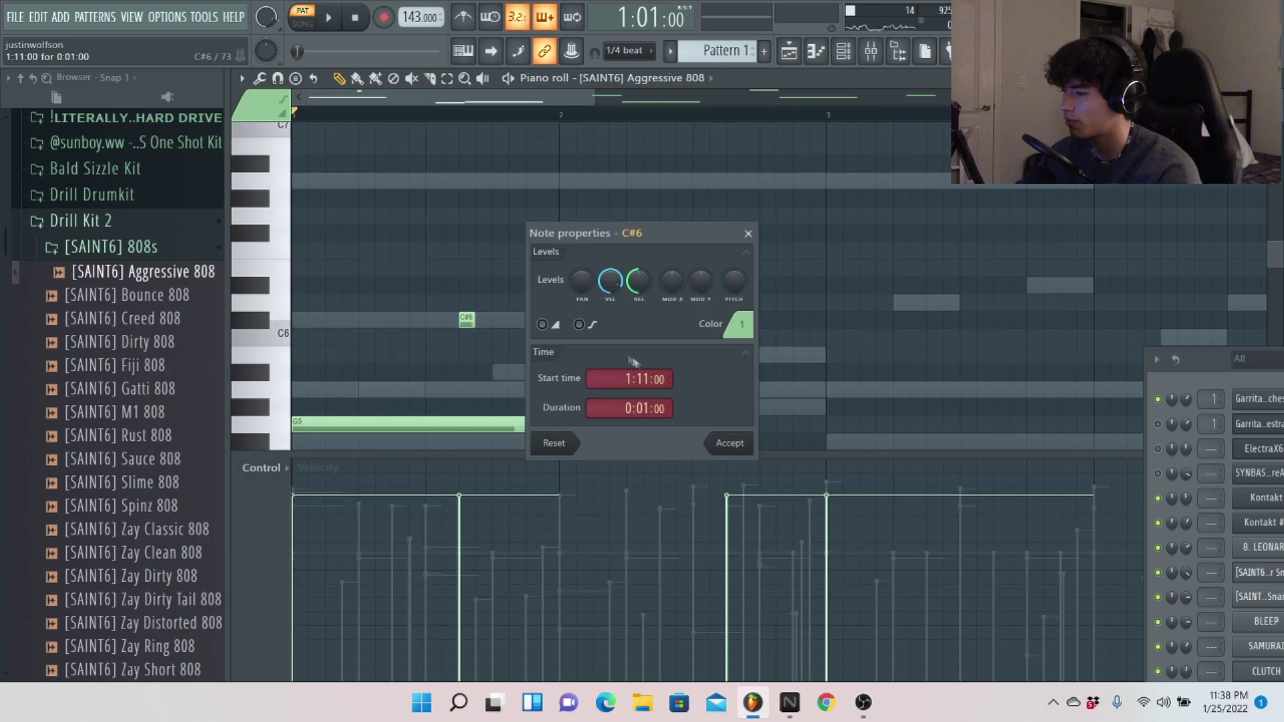
# - Apply the note properties of the one-step C#6 Aggressive 808 note on step 11 of bar 1 and toggle playback
pyautogui.click(729, 443)
pyautogui.press('space')
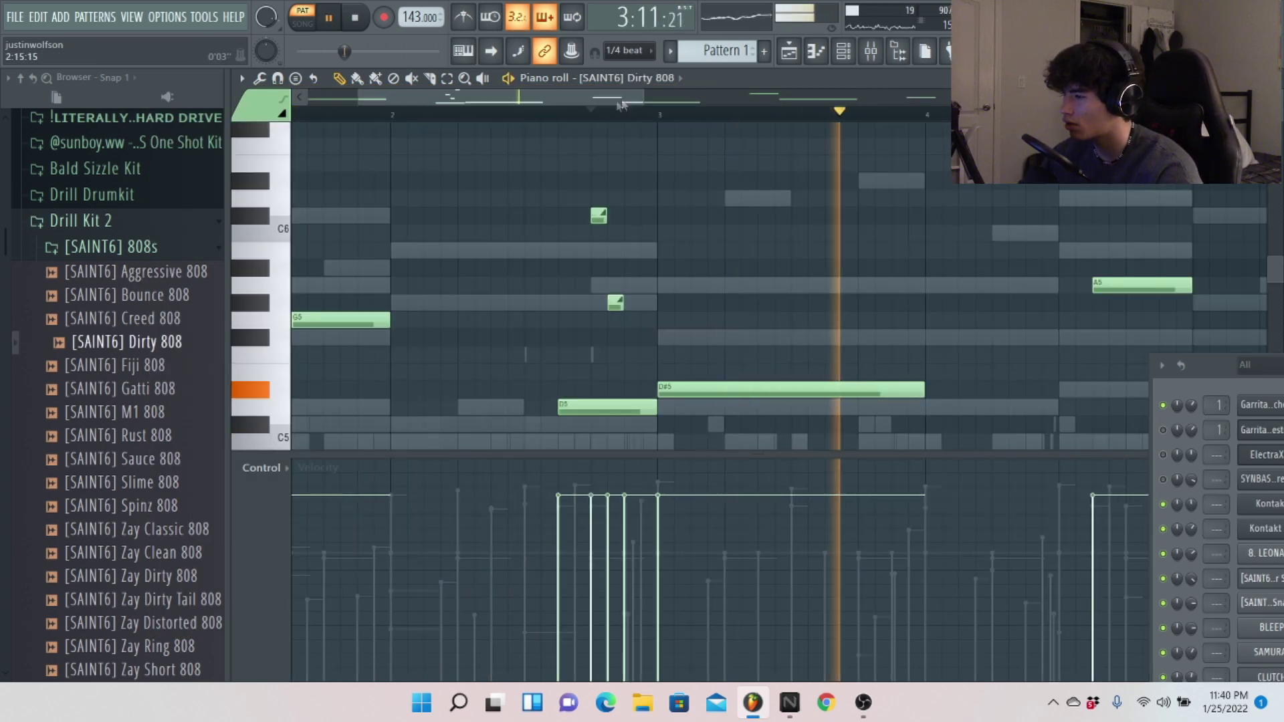
# - Turn the one-step D7 Dirty 808 note on step 15 of bar 8 into a slide note
pyautogui.click(528, 114)
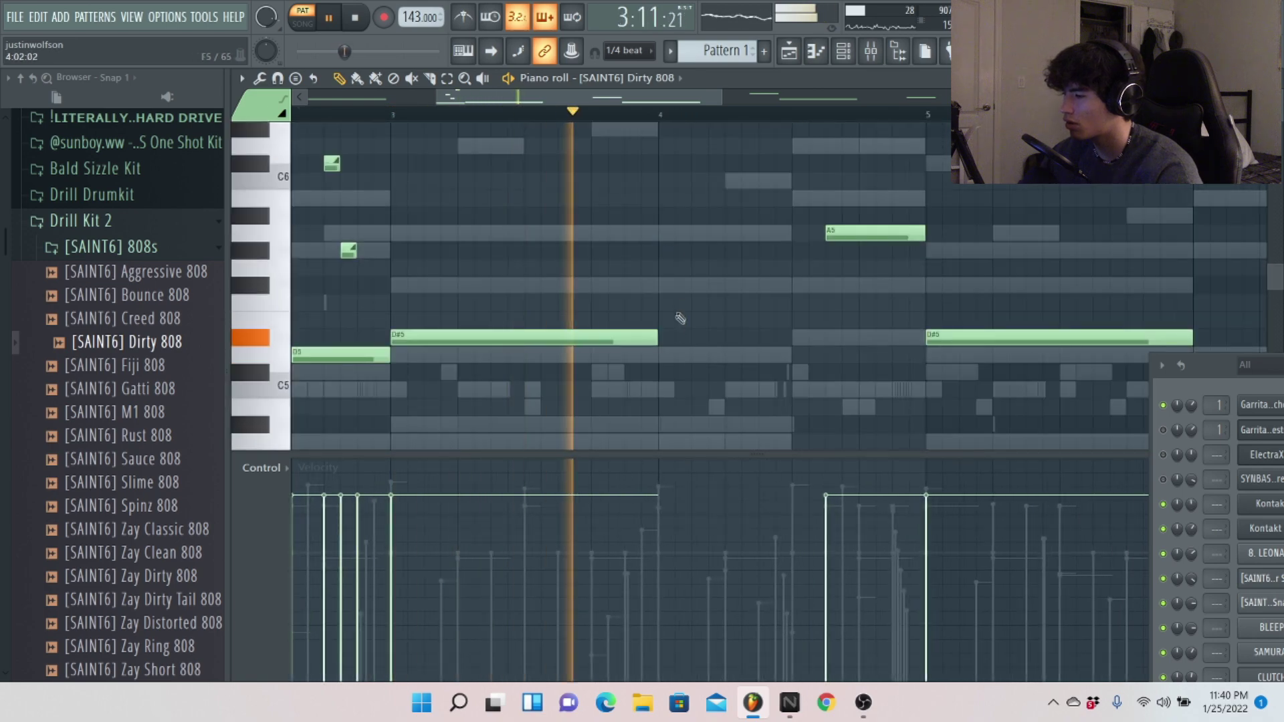
pyautogui.scroll(5, 682, 301)
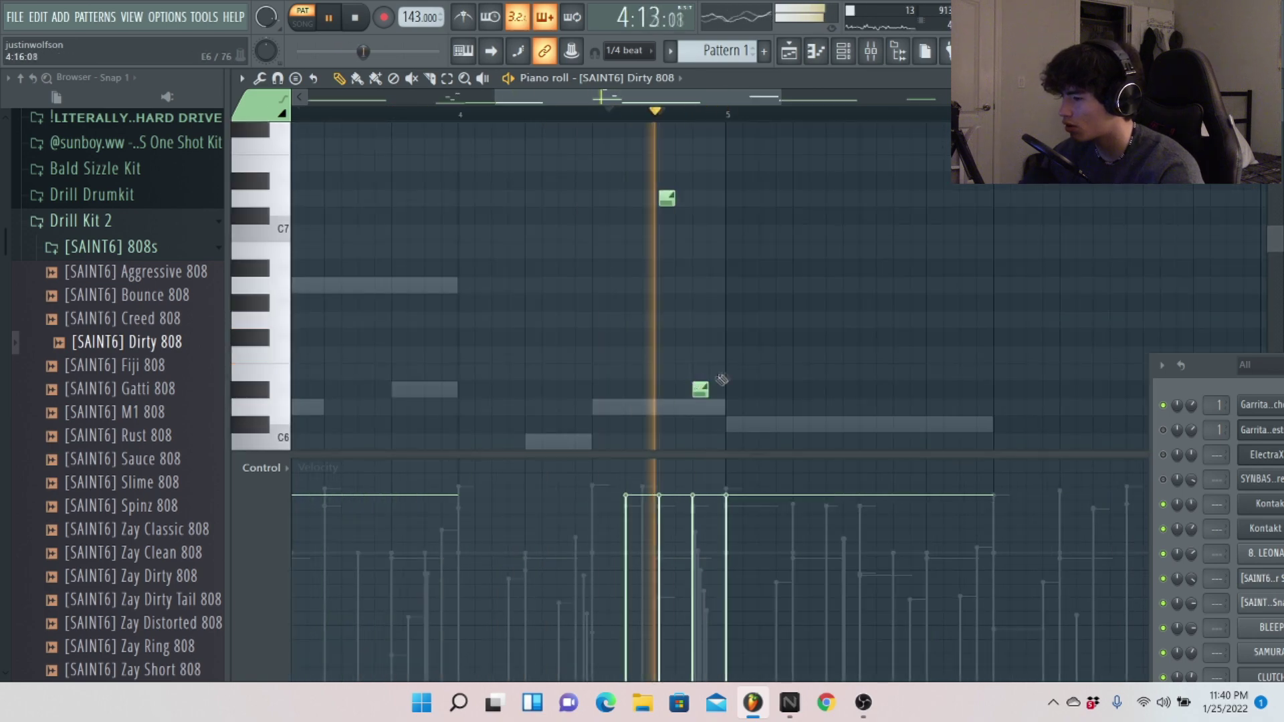
pyautogui.scroll(-4, 722, 379)
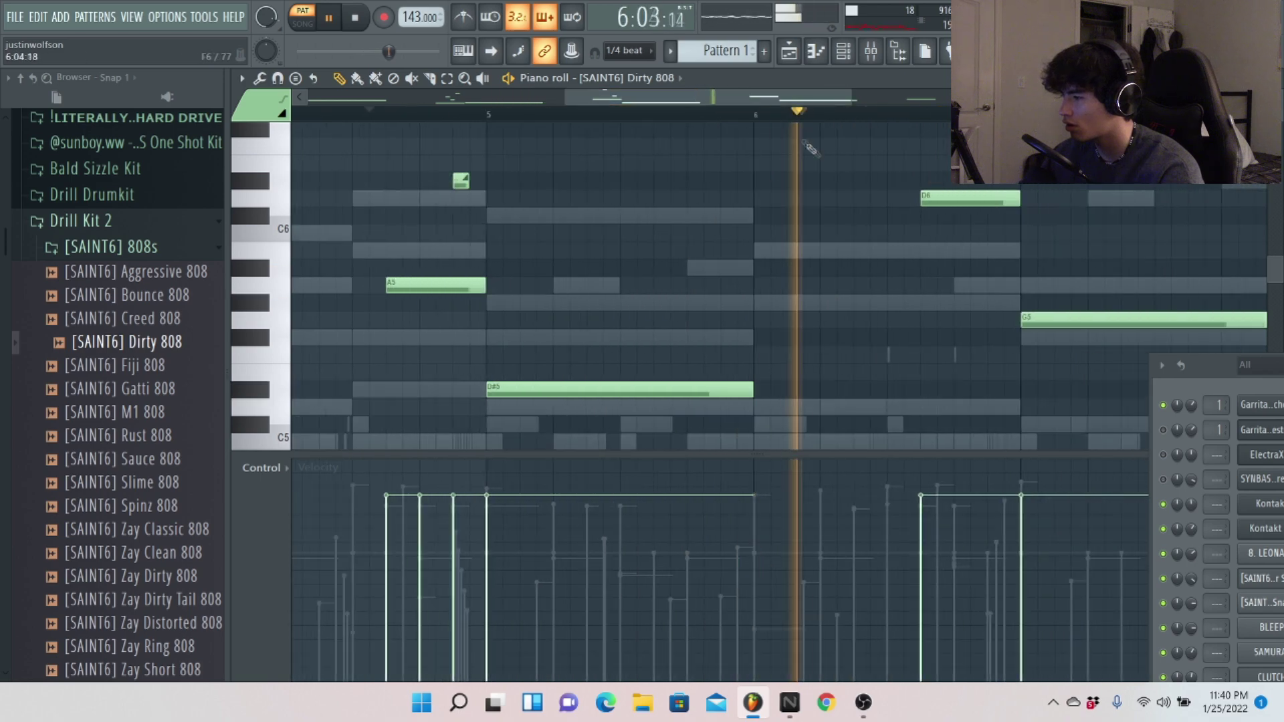
pyautogui.scroll(1, 676, 132)
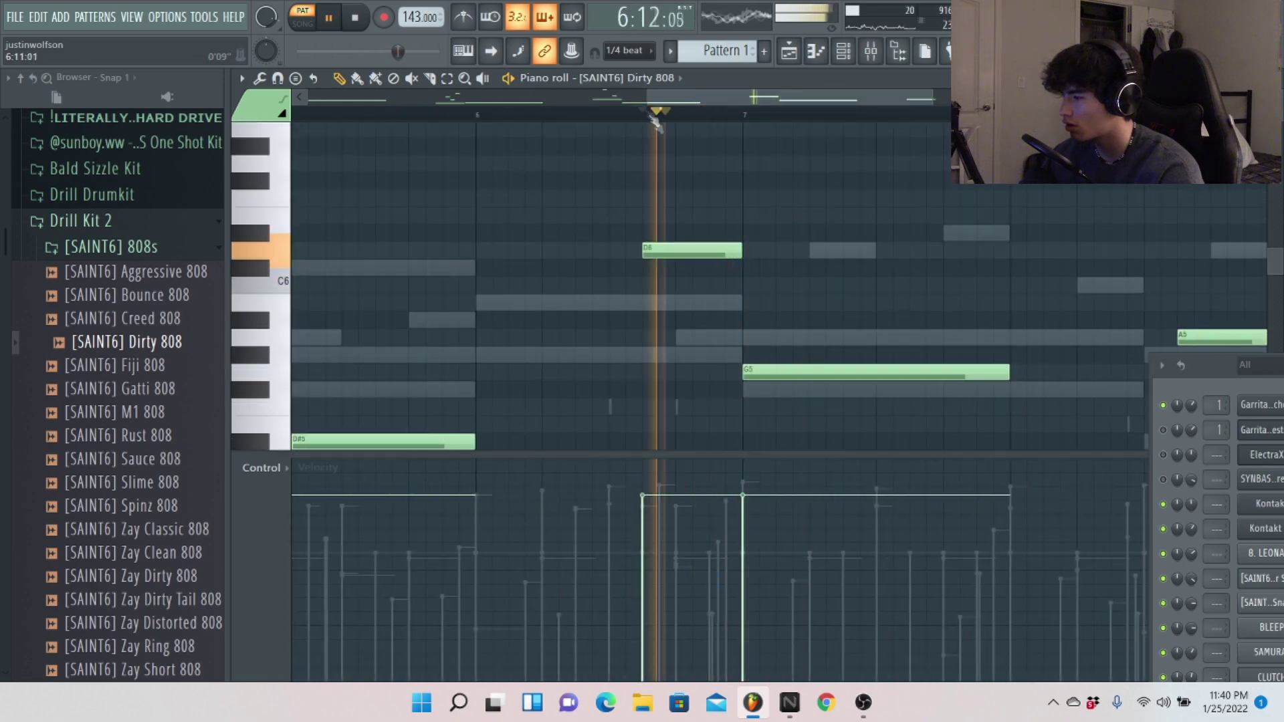
pyautogui.moveTo(699, 304); pyautogui.dragTo(768, 314)
pyautogui.scroll(-1, 691, 294)
pyautogui.press('space')
pyautogui.press('space')
pyautogui.press('space')
pyautogui.scroll(4, 779, 349)
pyautogui.doubleClick(767, 317)
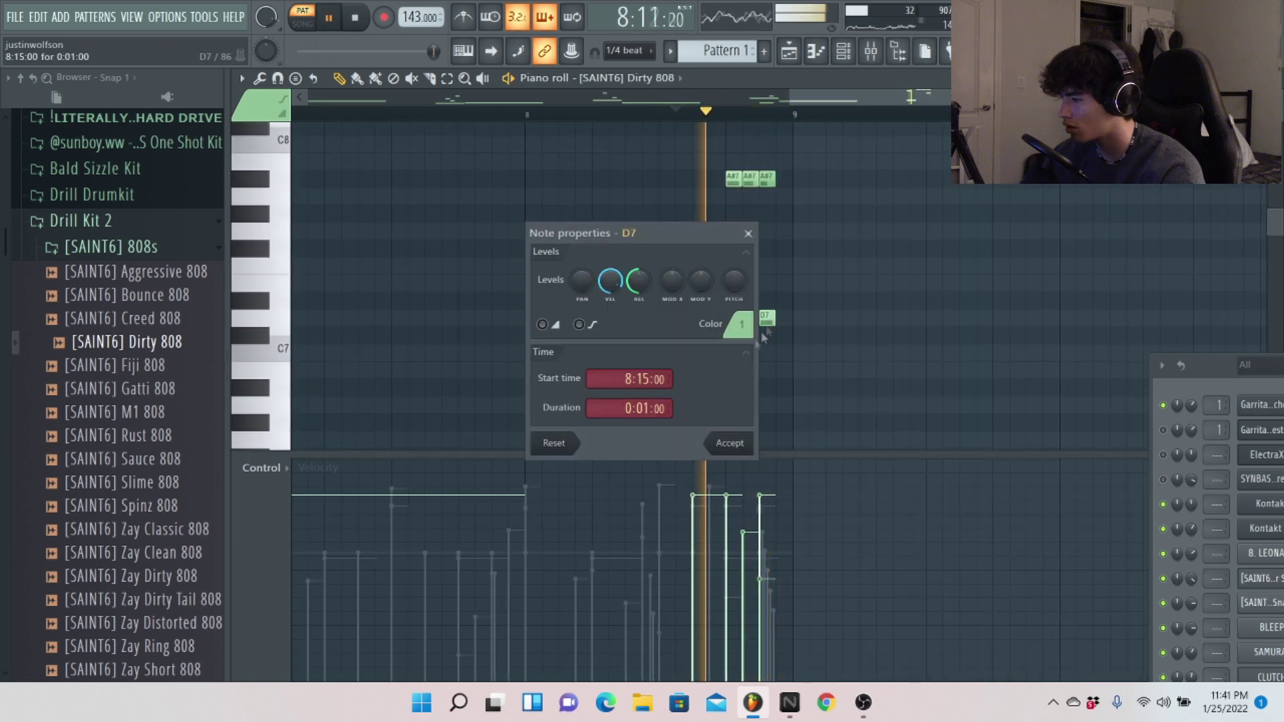
pyautogui.click(739, 452)
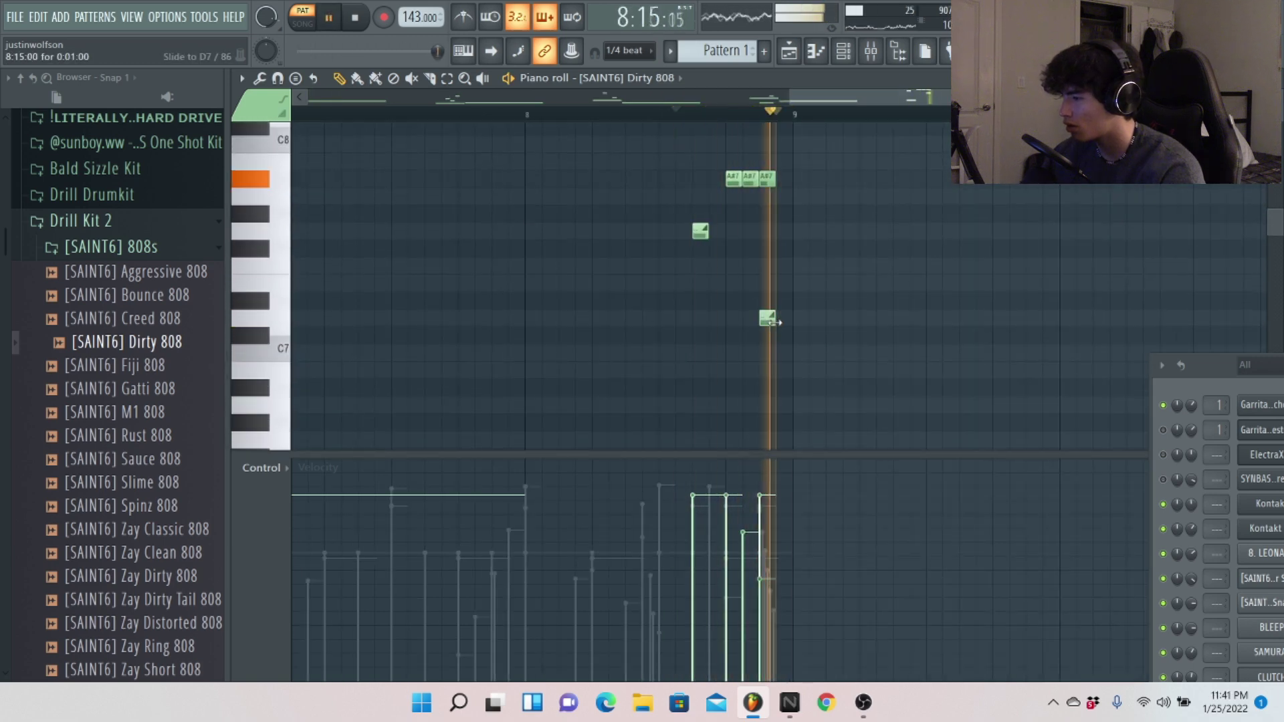
# - Replace the D7 slide on step 15 of bar 8 with a two-step G6 slide note
pyautogui.moveTo(783, 335); pyautogui.dragTo(783, 370)
pyautogui.scroll(-3, 783, 370)
pyautogui.click(791, 298)
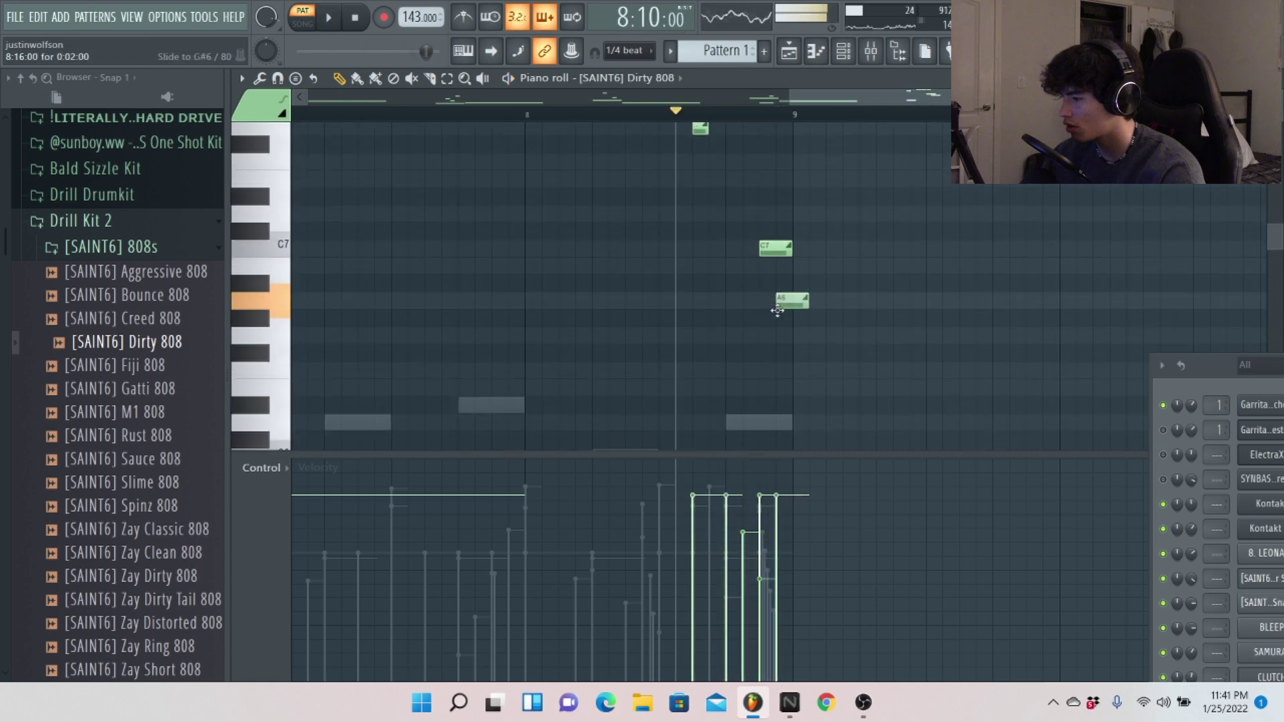
pyautogui.rightClick(785, 258)
pyautogui.moveTo(776, 302); pyautogui.dragTo(775, 340)
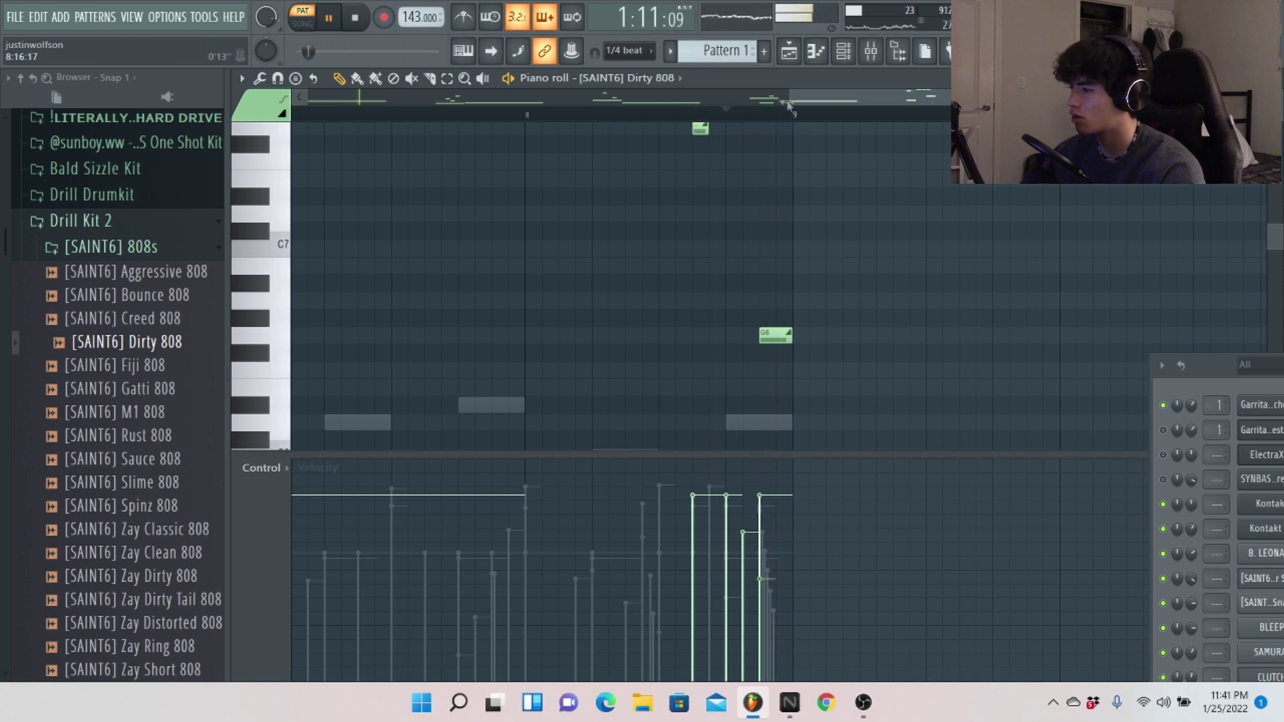
# - Play through the Dirty 808 line from bar 1 and examine its notes and slides alongside the other channels' patterns
pyautogui.moveTo(787, 105); pyautogui.dragTo(301, 100)
pyautogui.moveTo(1203, 364); pyautogui.dragTo(852, 3)
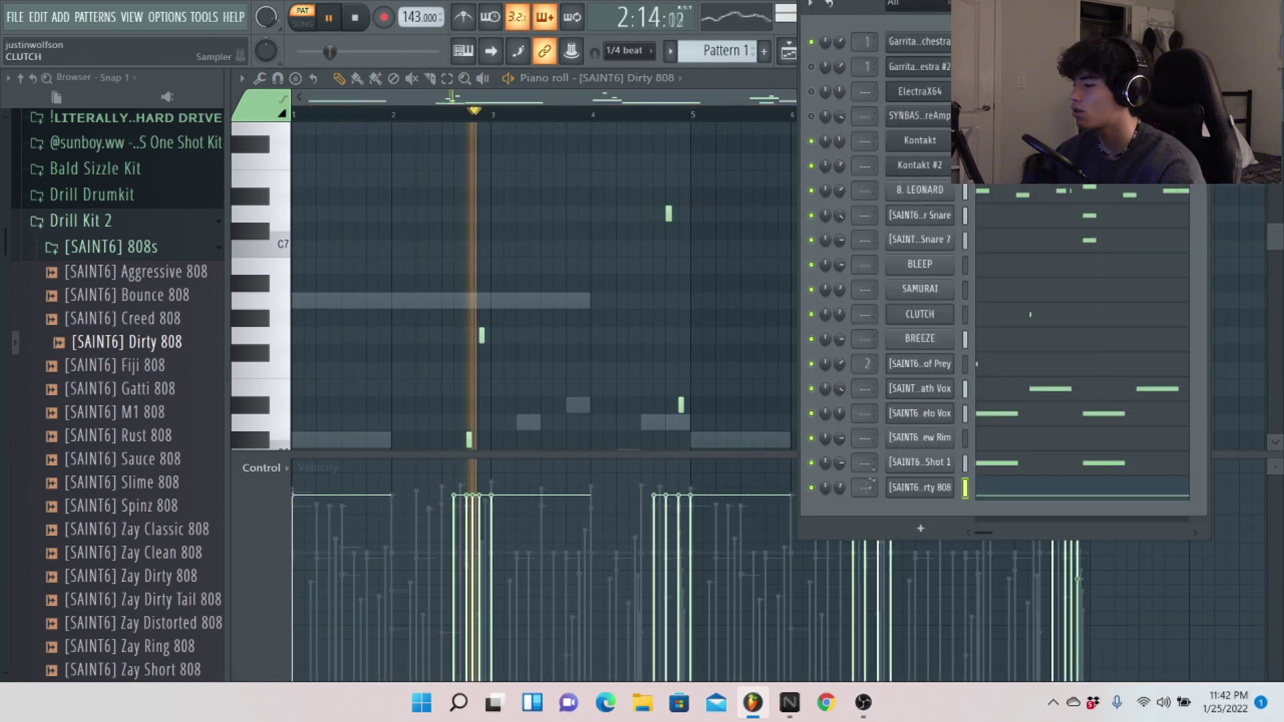
pyautogui.scroll(-5, 602, 252)
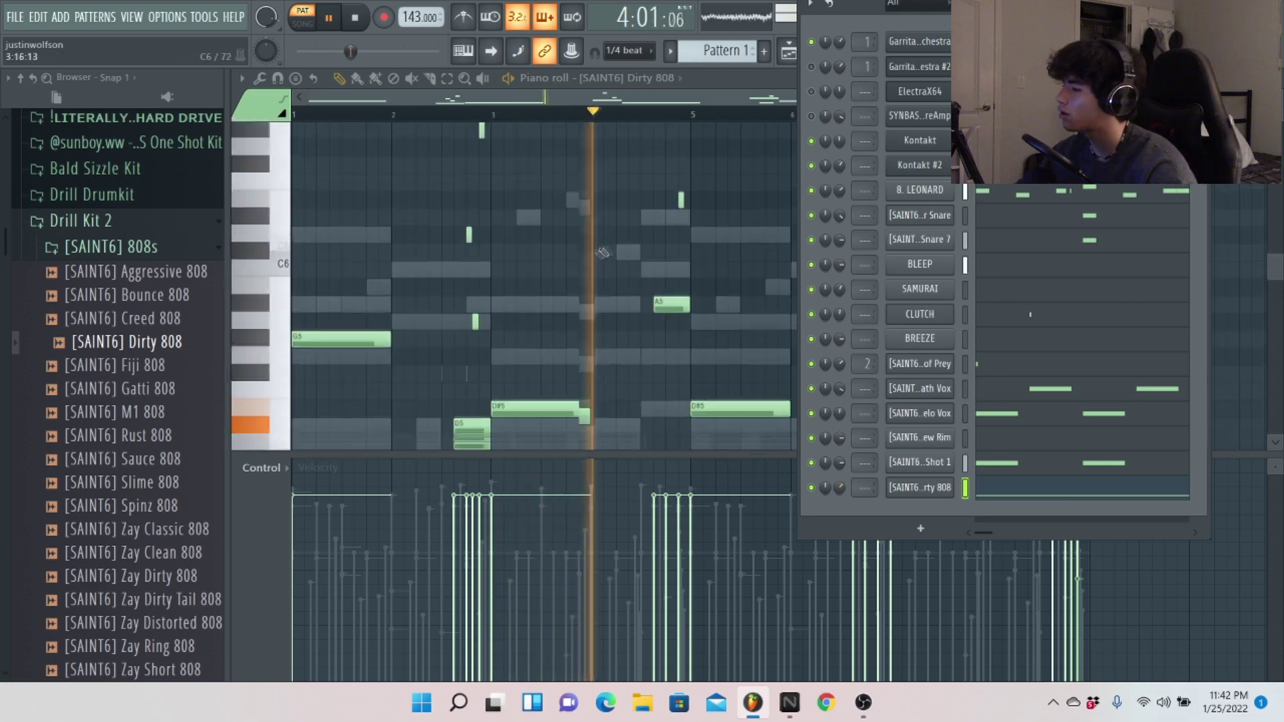
pyautogui.scroll(-4, 602, 253)
pyautogui.scroll(4, 602, 253)
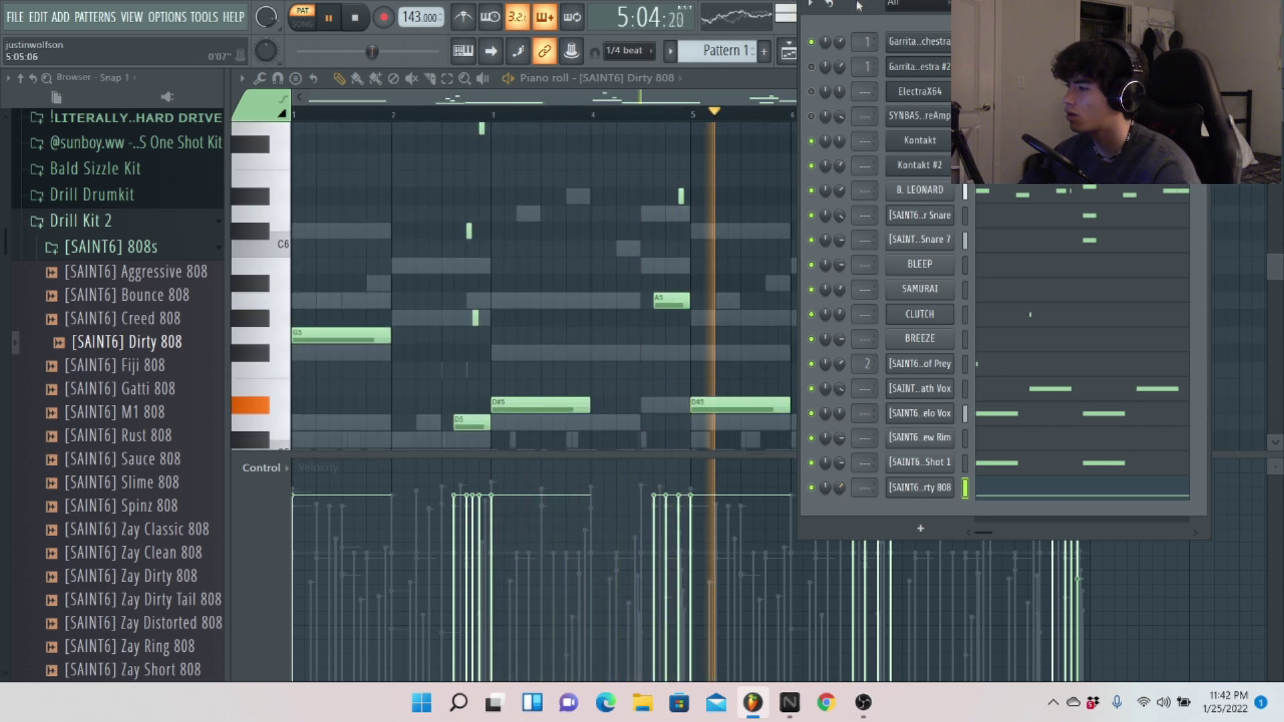
pyautogui.moveTo(858, 5); pyautogui.dragTo(1282, 5)
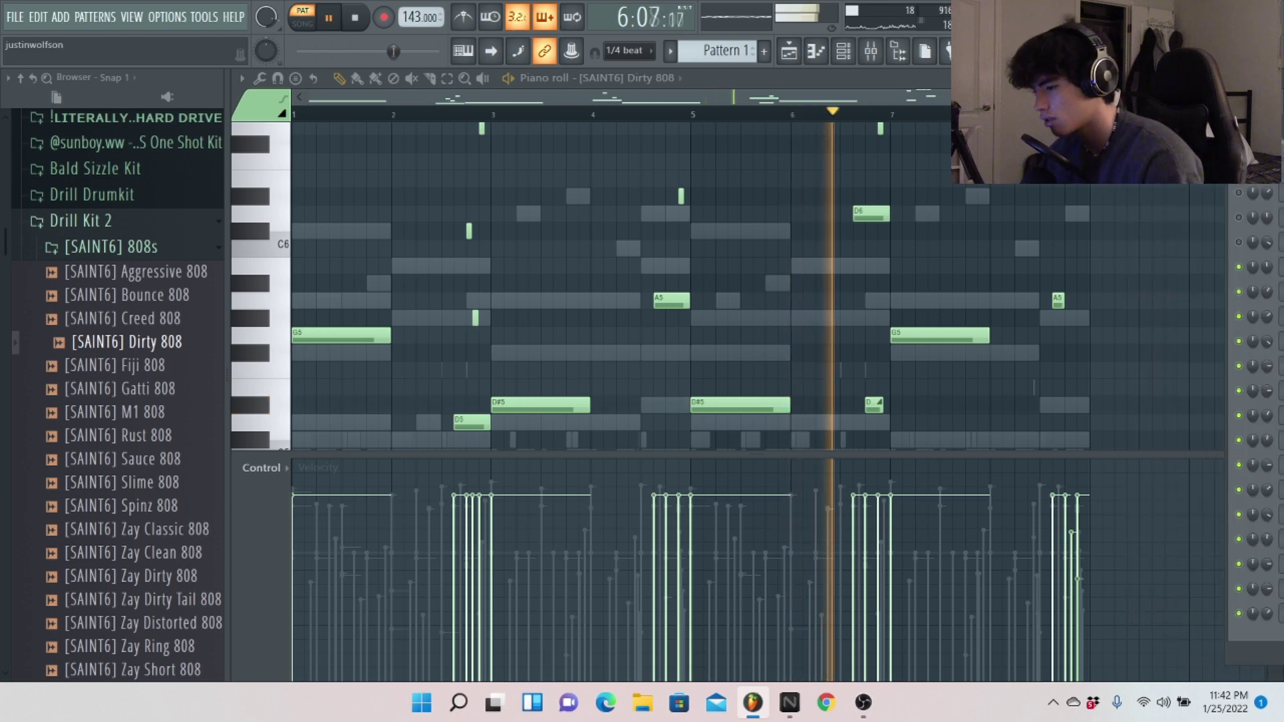
pyautogui.scroll(-4, 661, 287)
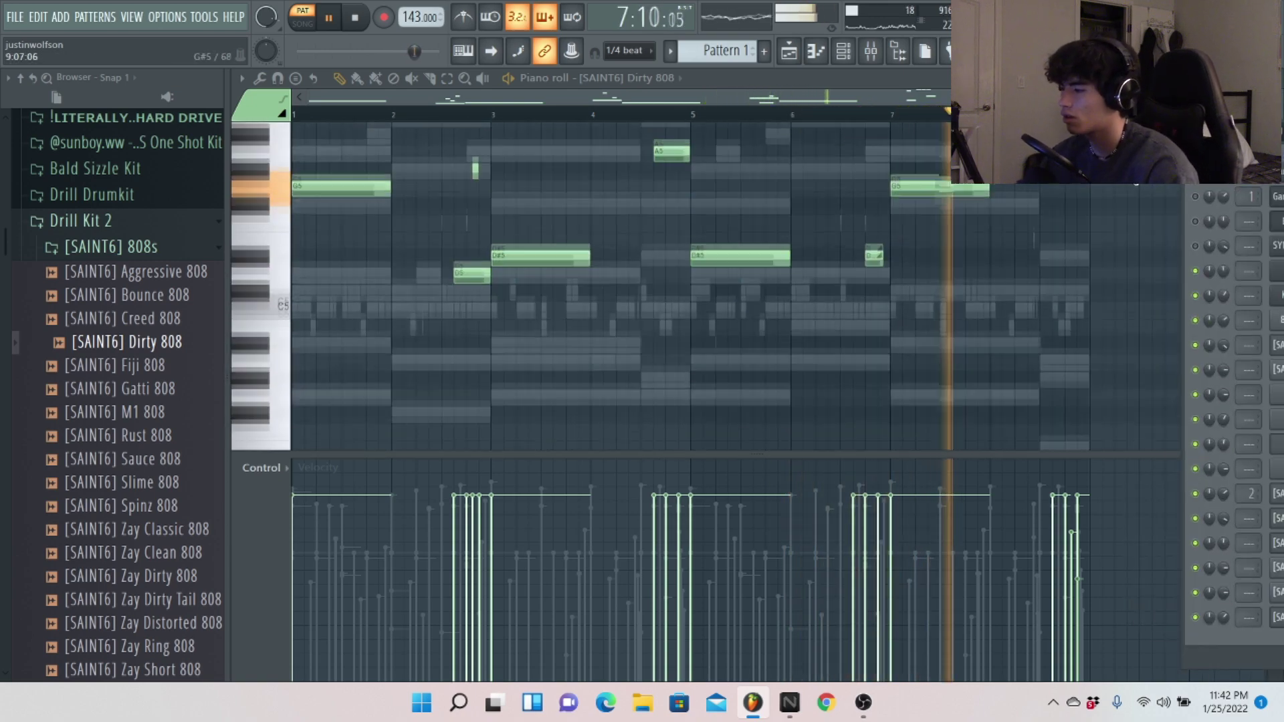
pyautogui.scroll(3, 940, 190)
pyautogui.click(364, 22)
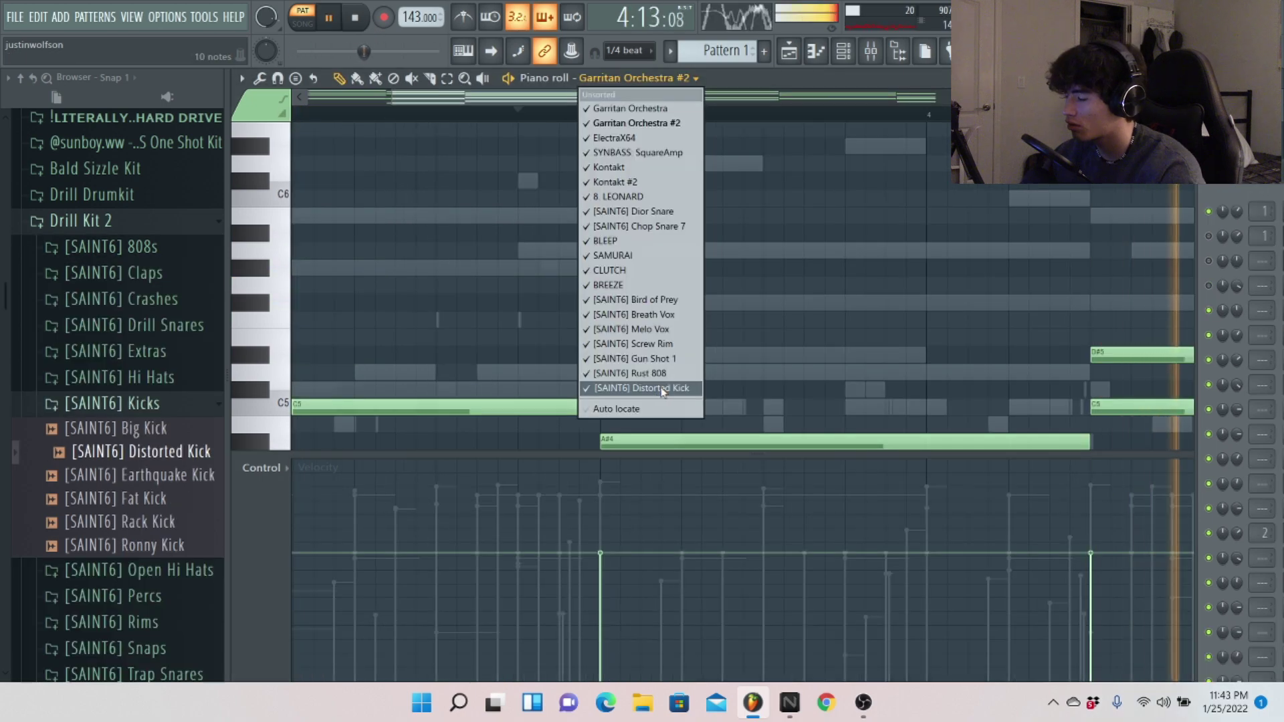
# - Rework the Distorted Kick ending of bar 4 so the three consecutive hits become single-step C5 hits on steps 11 and 15
pyautogui.click(638, 381)
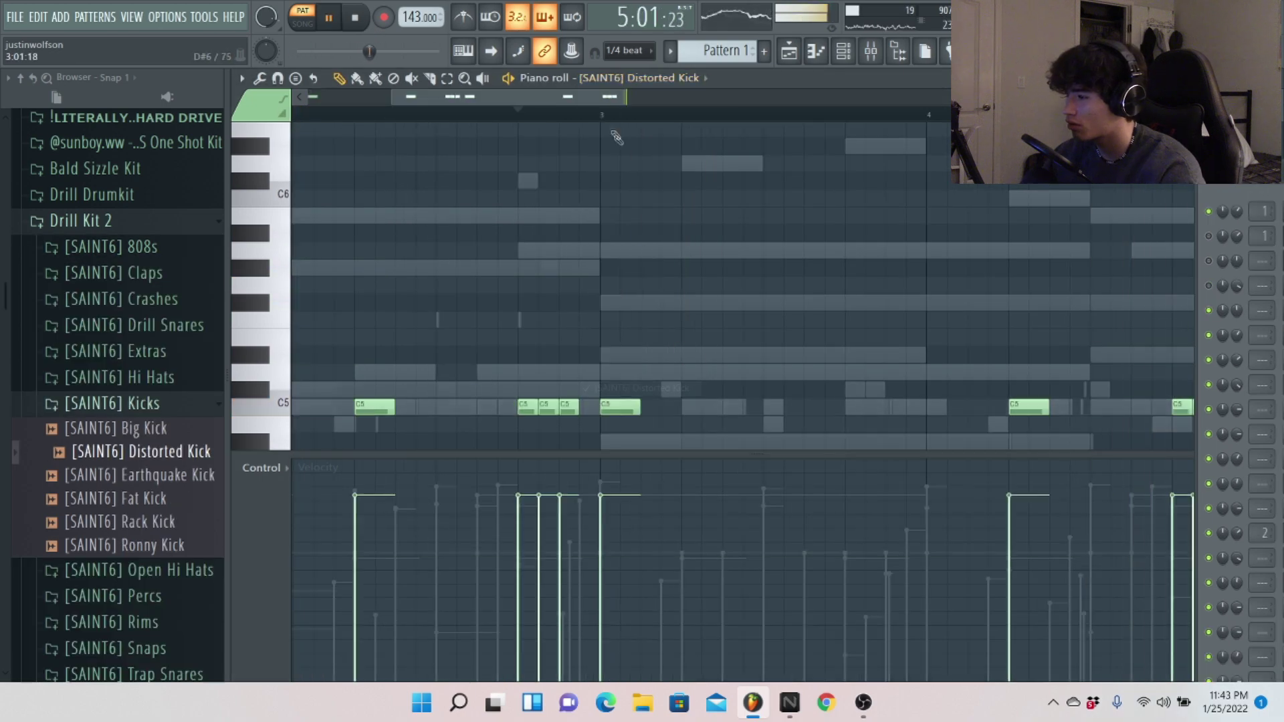
pyautogui.scroll(-3, 685, 296)
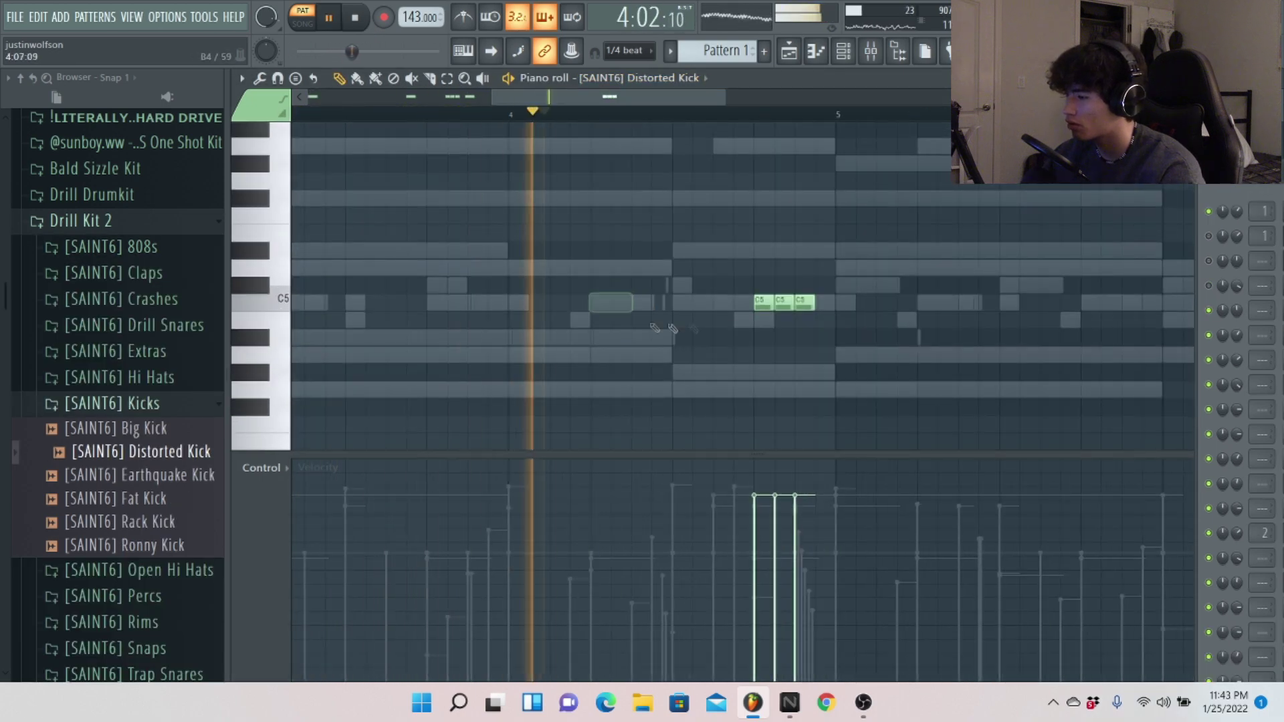
pyautogui.moveTo(609, 321); pyautogui.dragTo(722, 354)
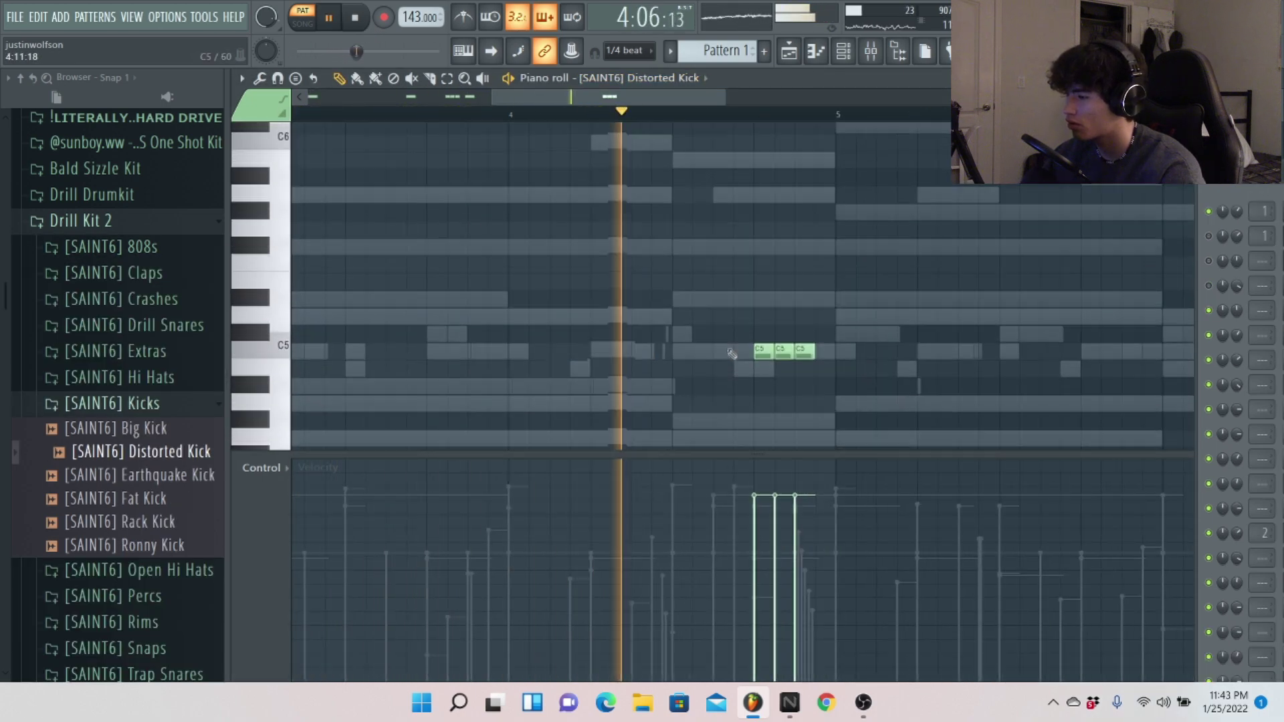
pyautogui.rightClick(763, 354)
pyautogui.rightClick(783, 355)
pyautogui.rightClick(804, 354)
pyautogui.click(799, 355)
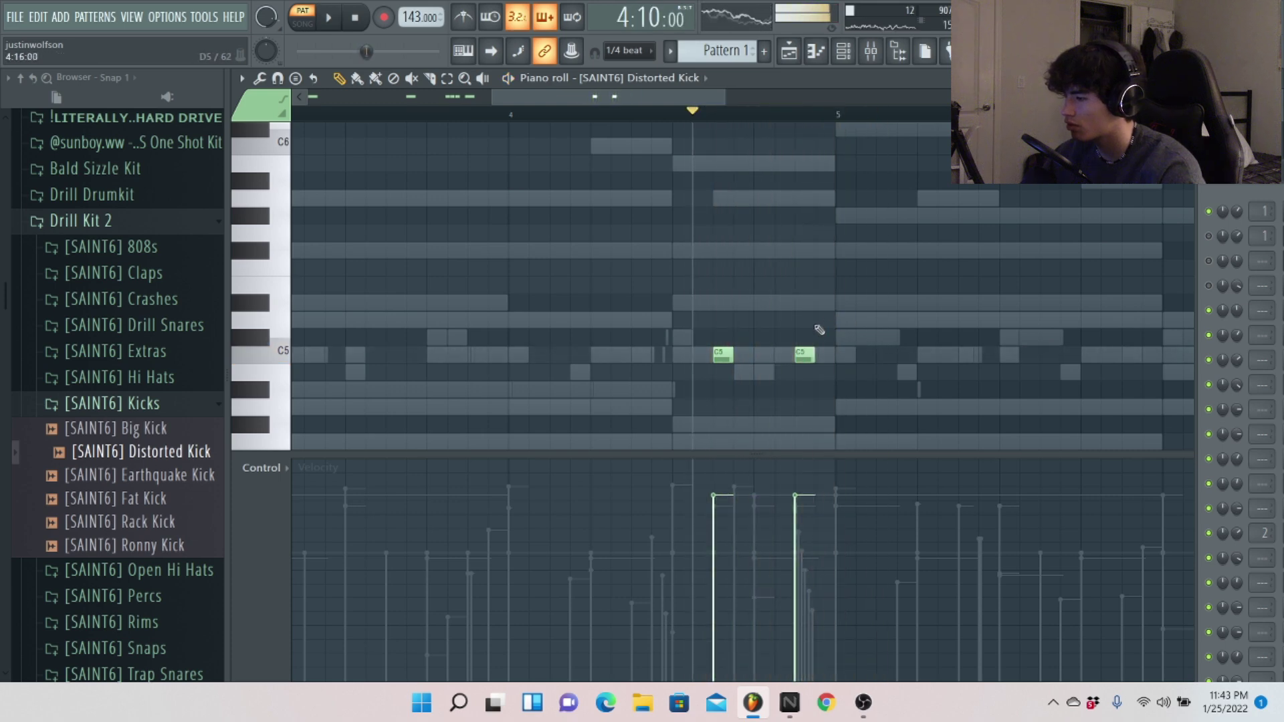
# - Duplicate the Distorted Kick pattern of bars 1 to 4 into bars 5 to 8 and start playback
pyautogui.press('space')
pyautogui.moveTo(841, 114); pyautogui.dragTo(4, 198)
pyautogui.click(615, 117)
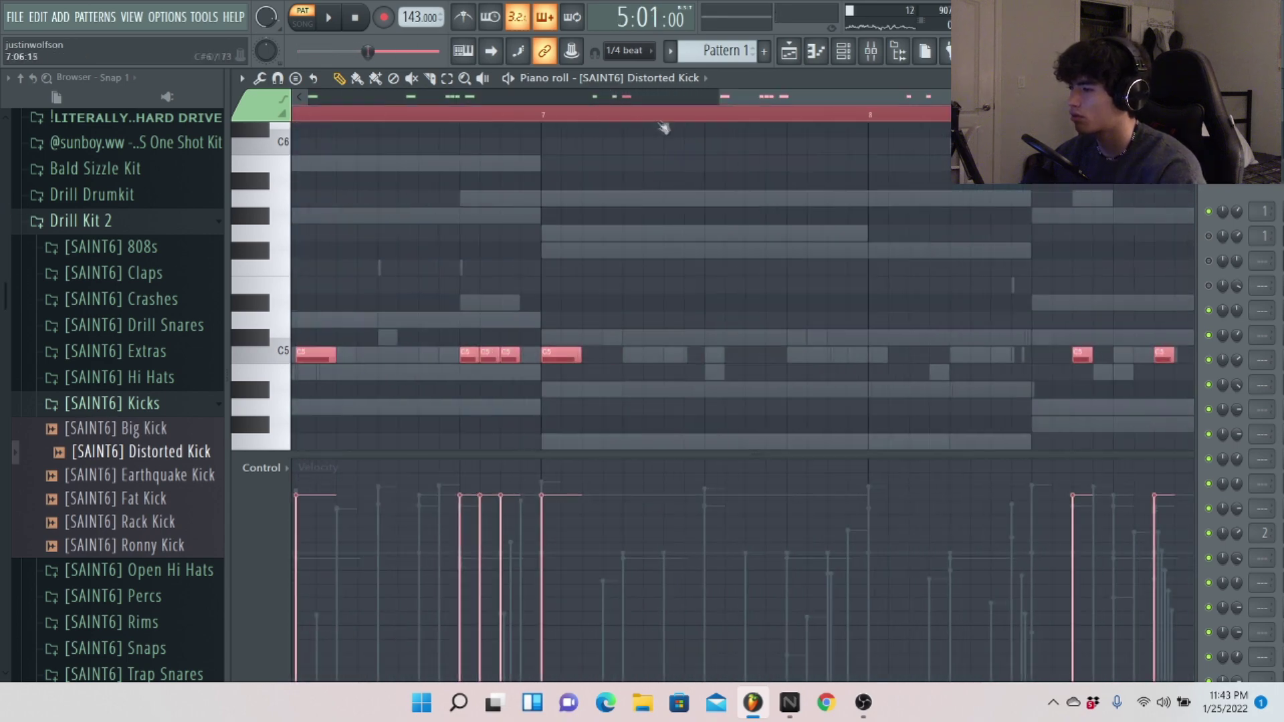
pyautogui.press('space')
# - Listen through bars 5 to 8 and examine how the duplicated Distorted Kick hits fit the other parts
pyautogui.moveTo(719, 96); pyautogui.dragTo(788, 96)
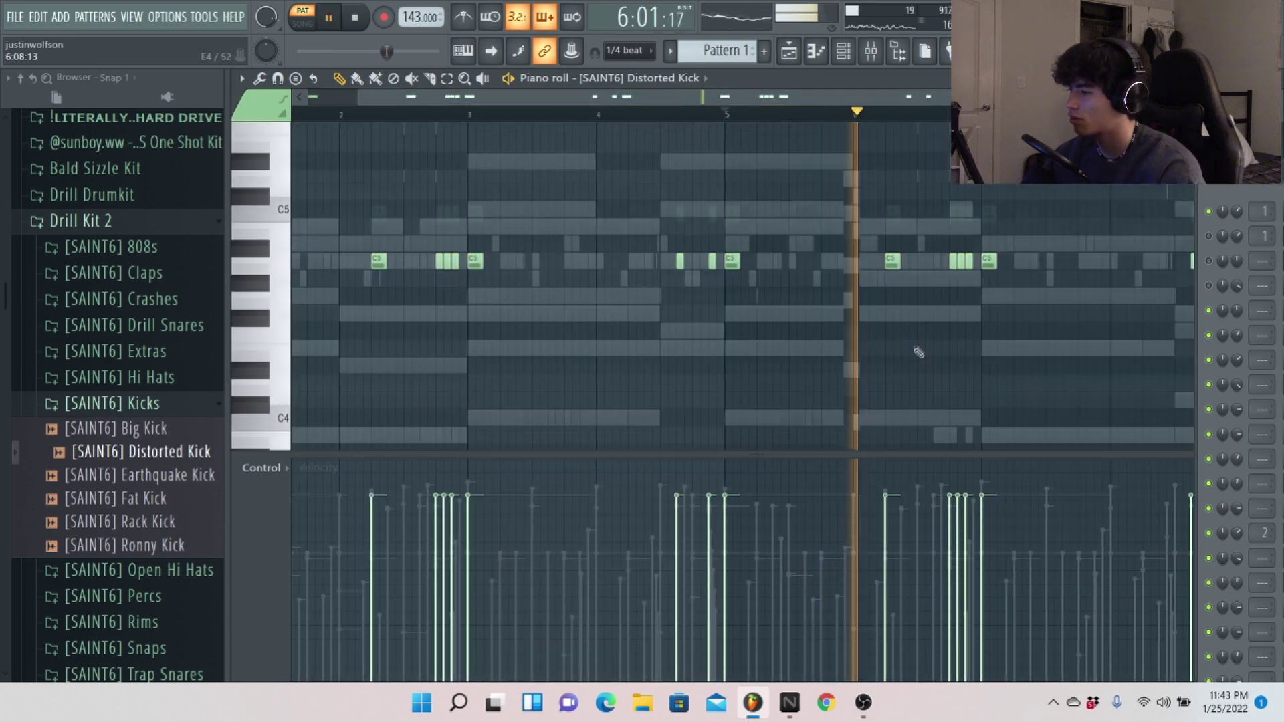
pyautogui.scroll(3, 775, 113)
pyautogui.click(775, 114)
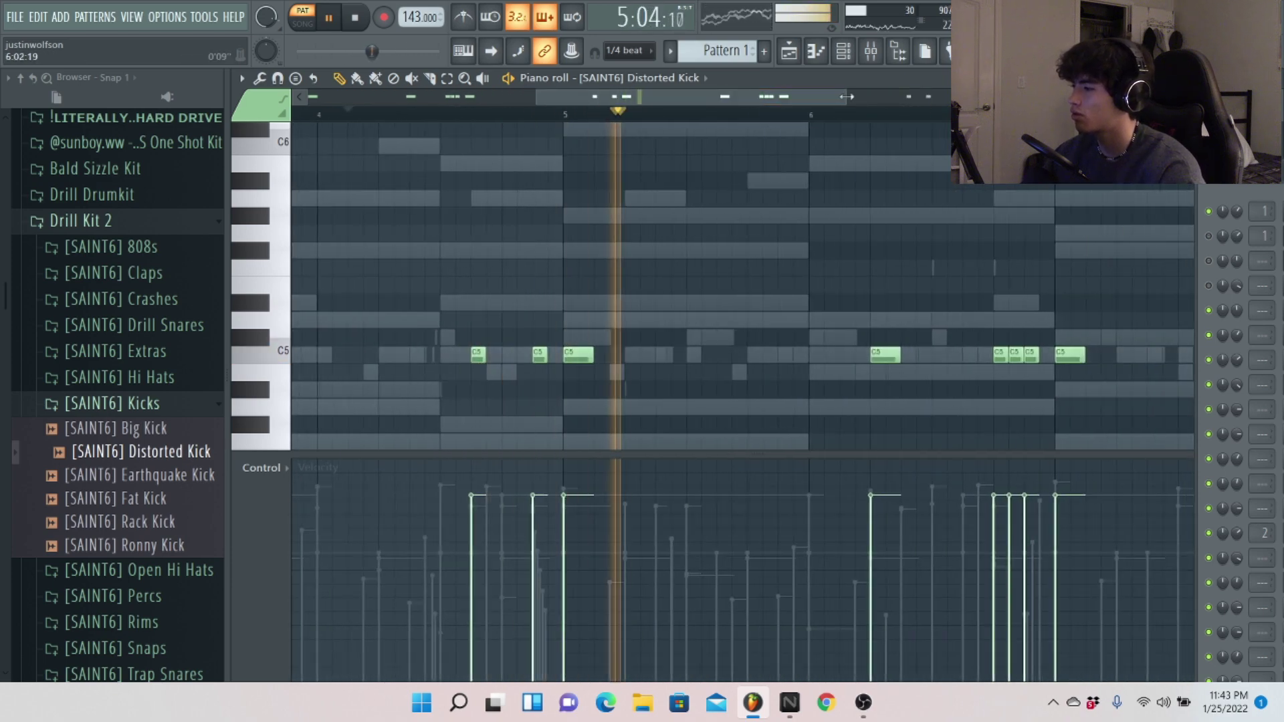
pyautogui.scroll(-2, 921, 259)
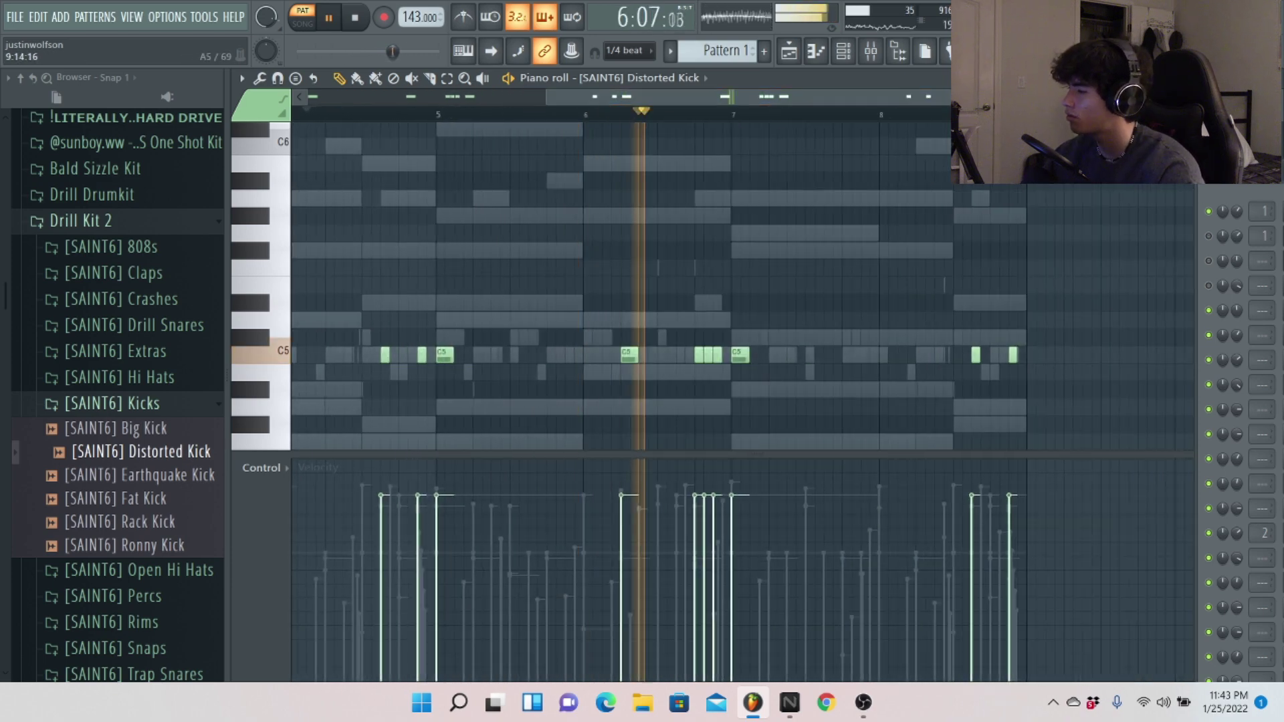
pyautogui.scroll(-3, 921, 259)
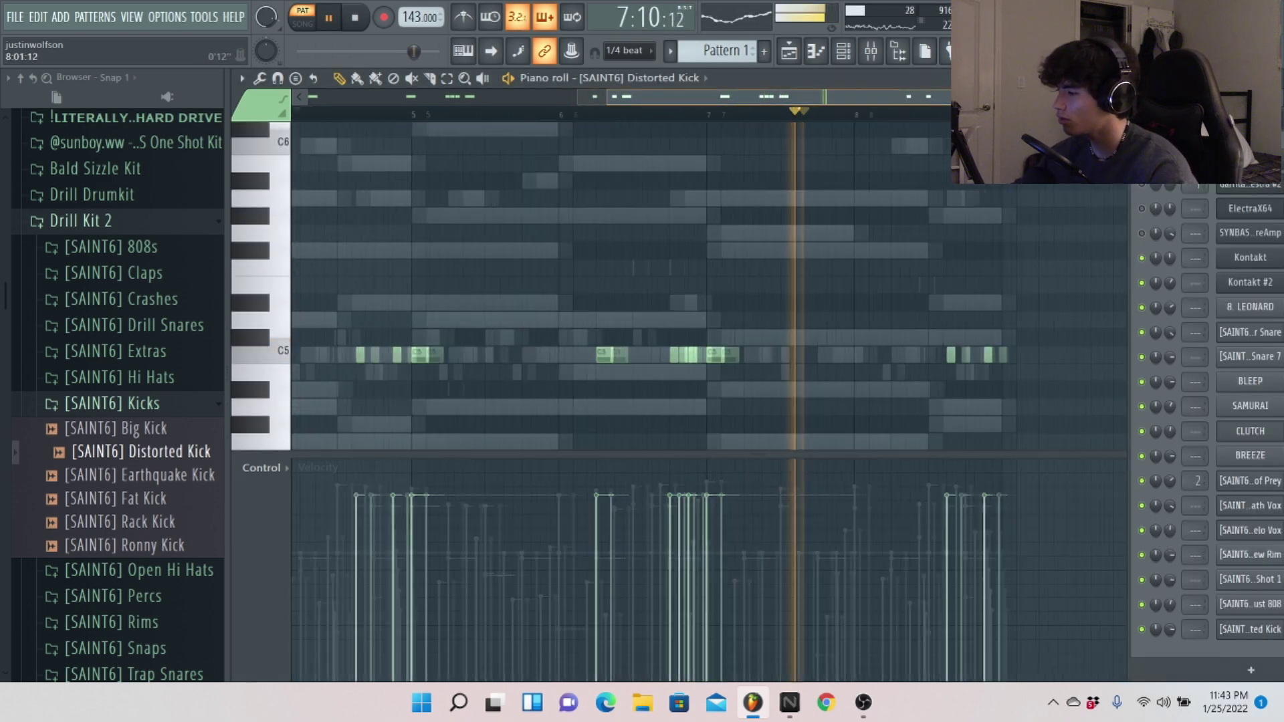
pyautogui.scroll(1, 889, 263)
pyautogui.scroll(1, 896, 281)
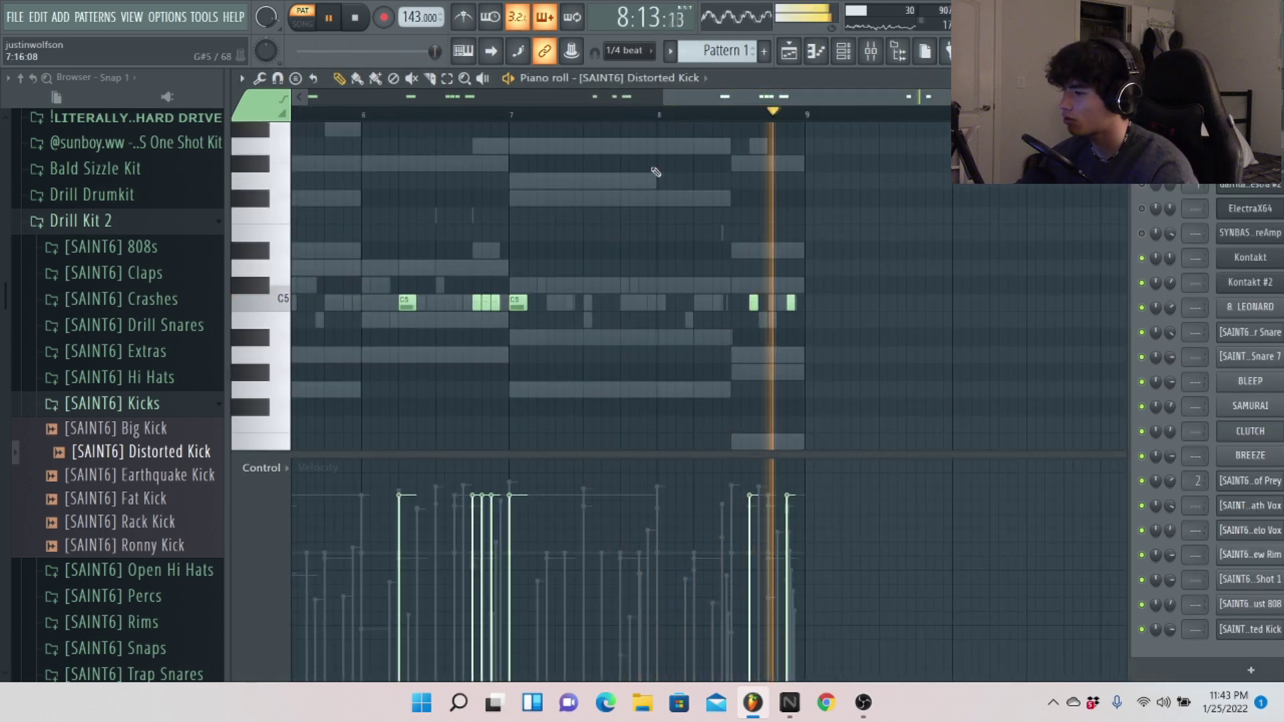